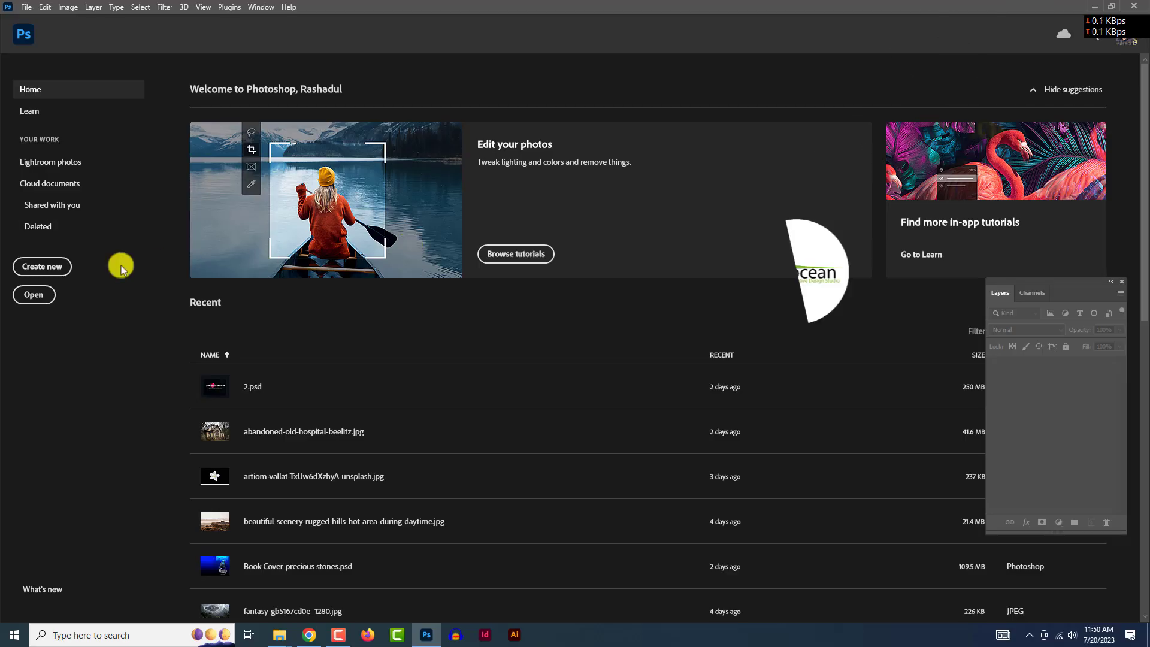
Open the New Document dialog from the home screen's Create new button.
click(42, 267)
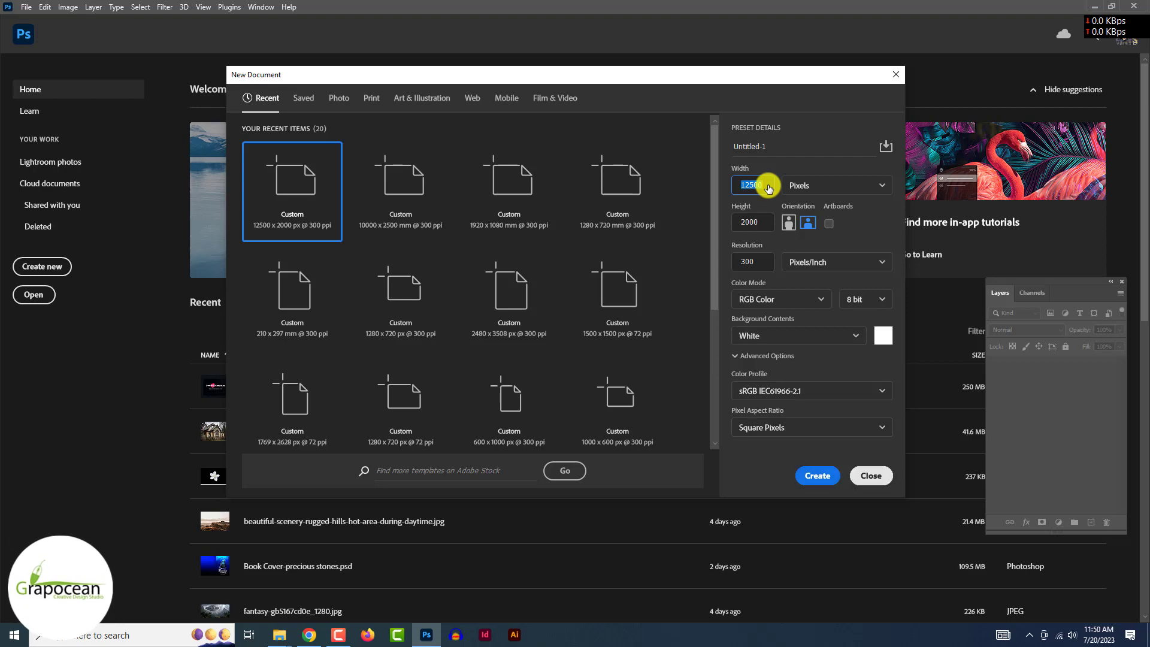
Create a new document 10000 px wide and 2500 px high.
text(2500)
click(788, 222)
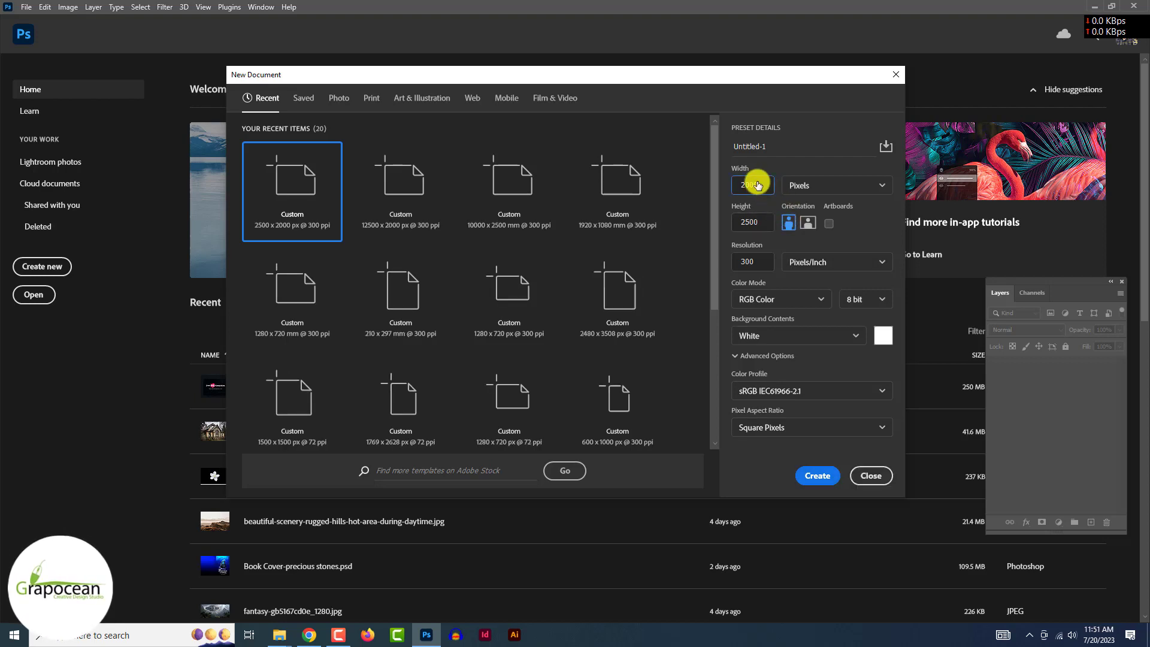
text(10000)
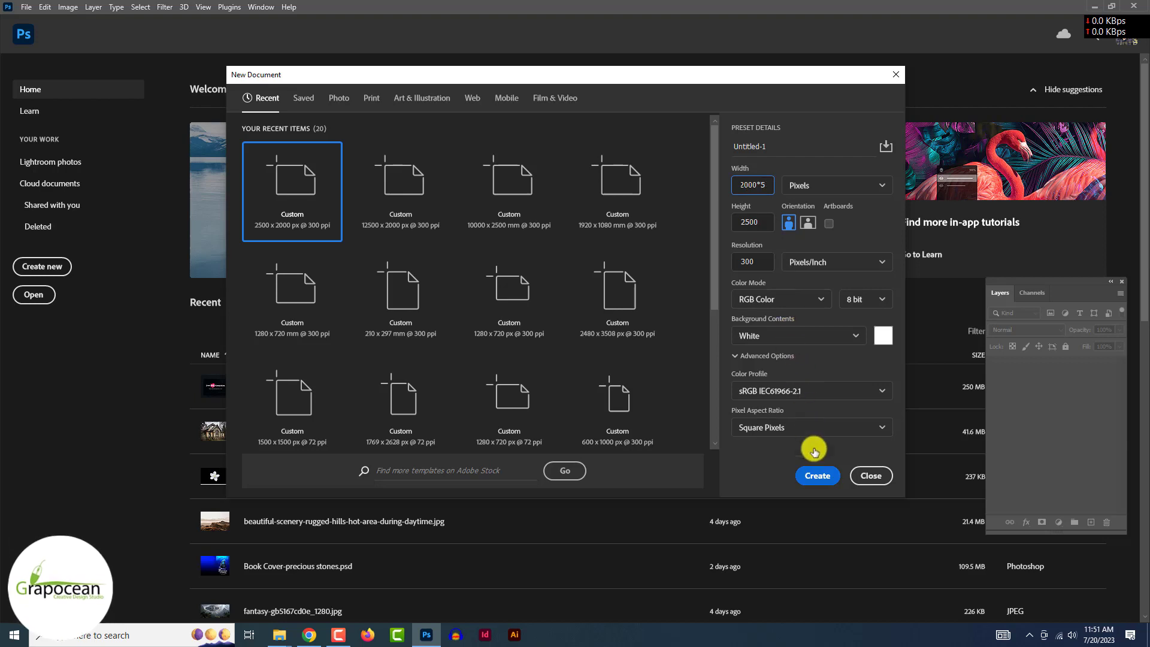
click(817, 476)
scroll(824, 475, down, 2)
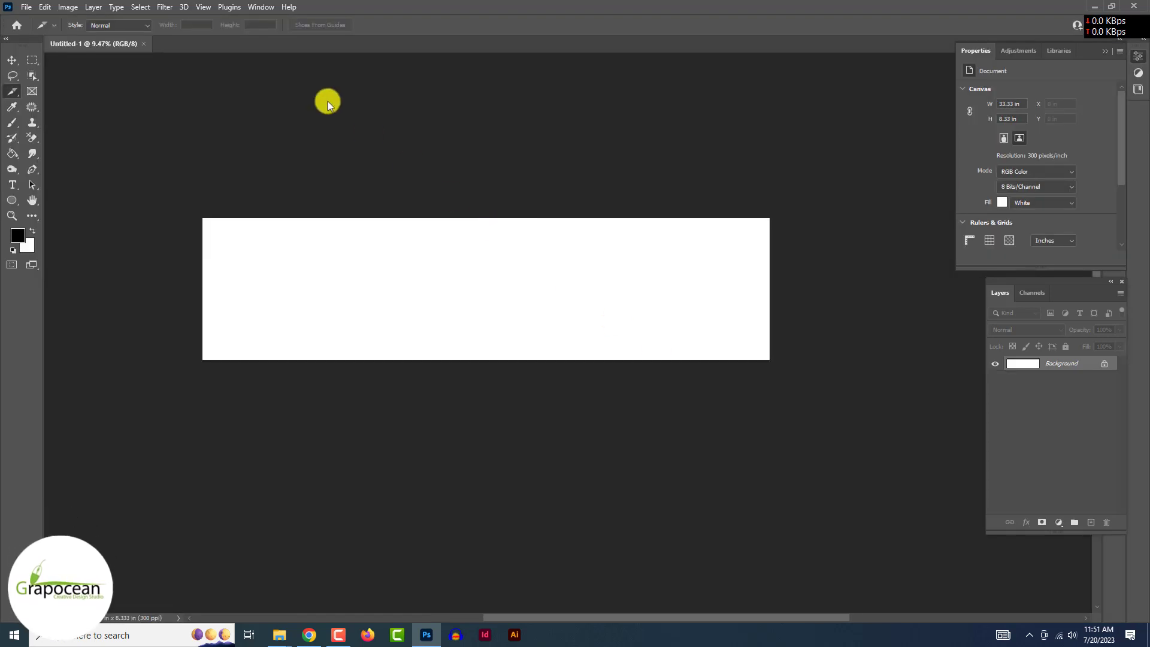
Divide the canvas with five evenly spaced column guides and fit it in view.
click(203, 6)
click(267, 377)
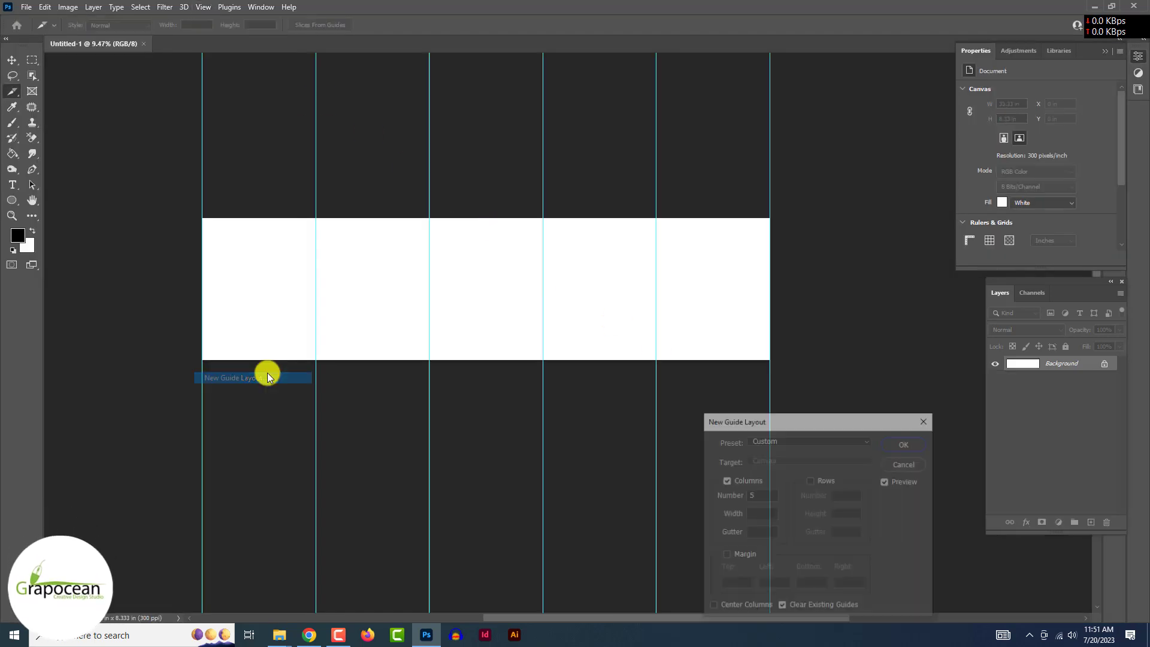
click(910, 443)
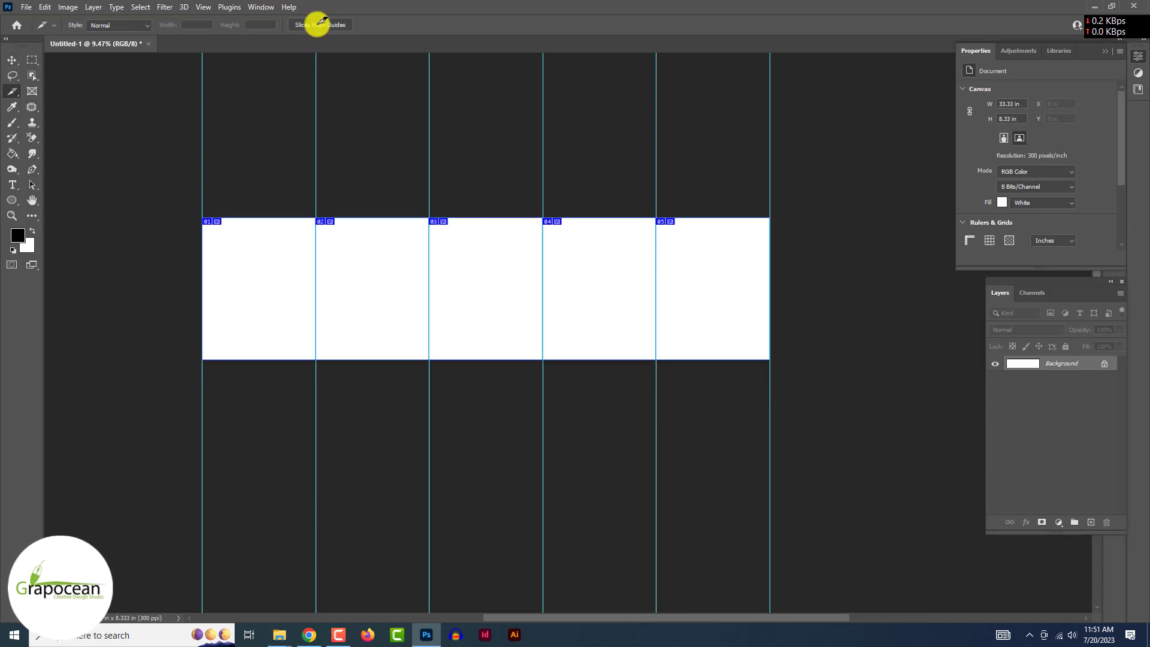
click(10, 60)
key(ctrl+0)
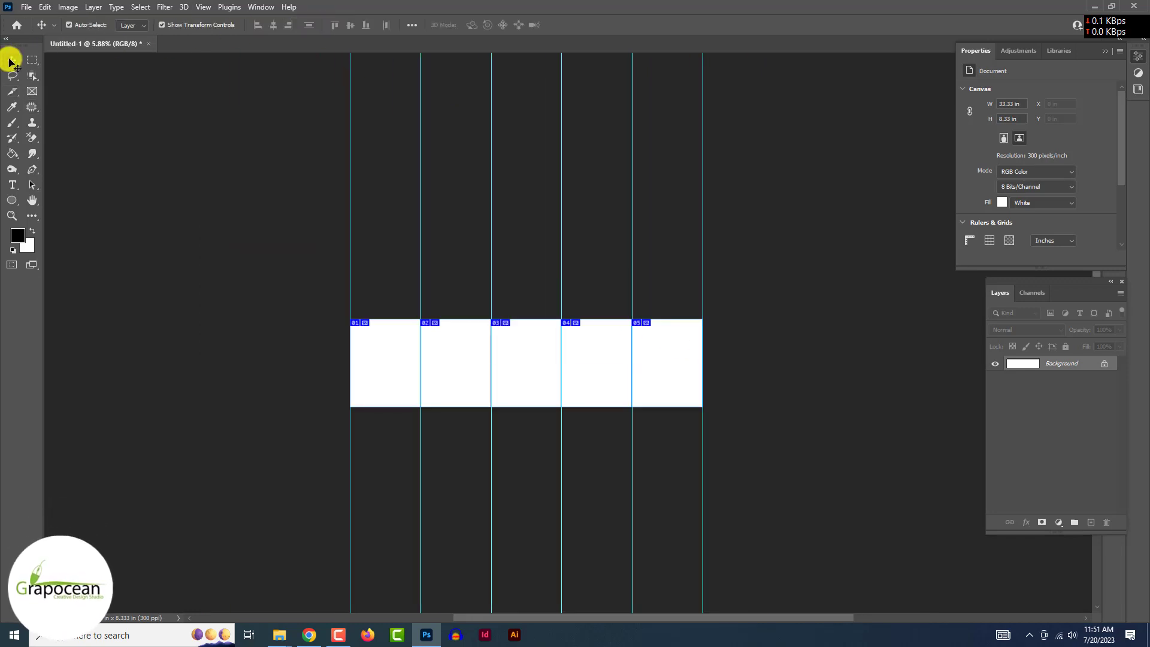
Add a Solid Color fill layer in pale yellow-green #eef2c0.
click(1058, 521)
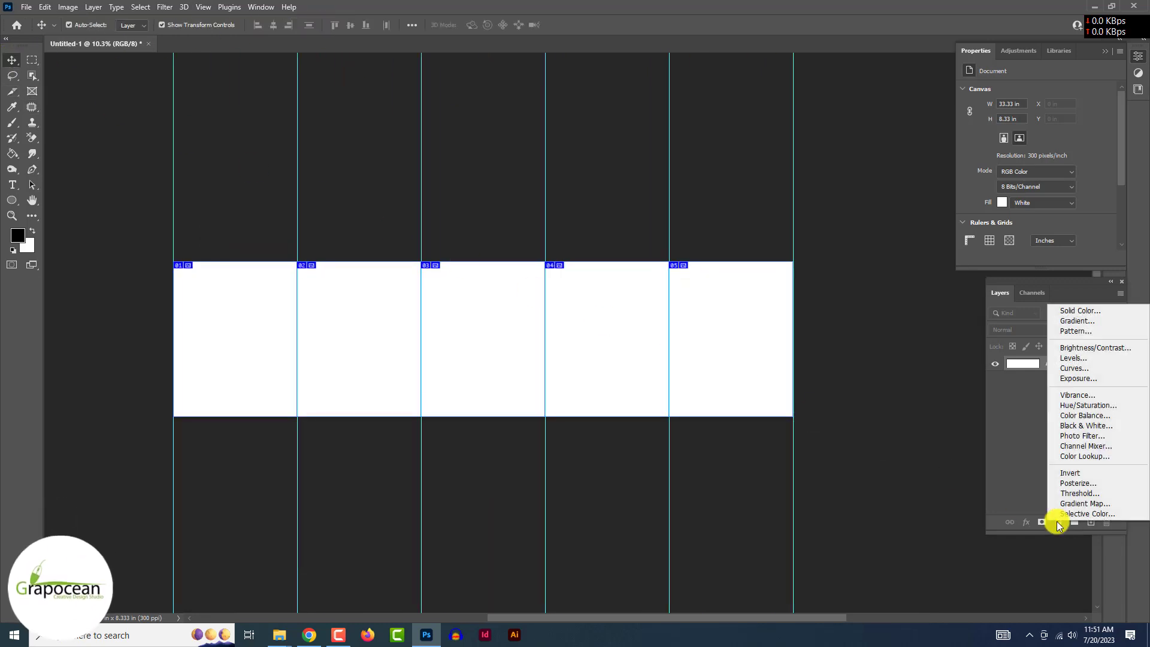
click(1075, 307)
text(eef2c0)
click(1093, 412)
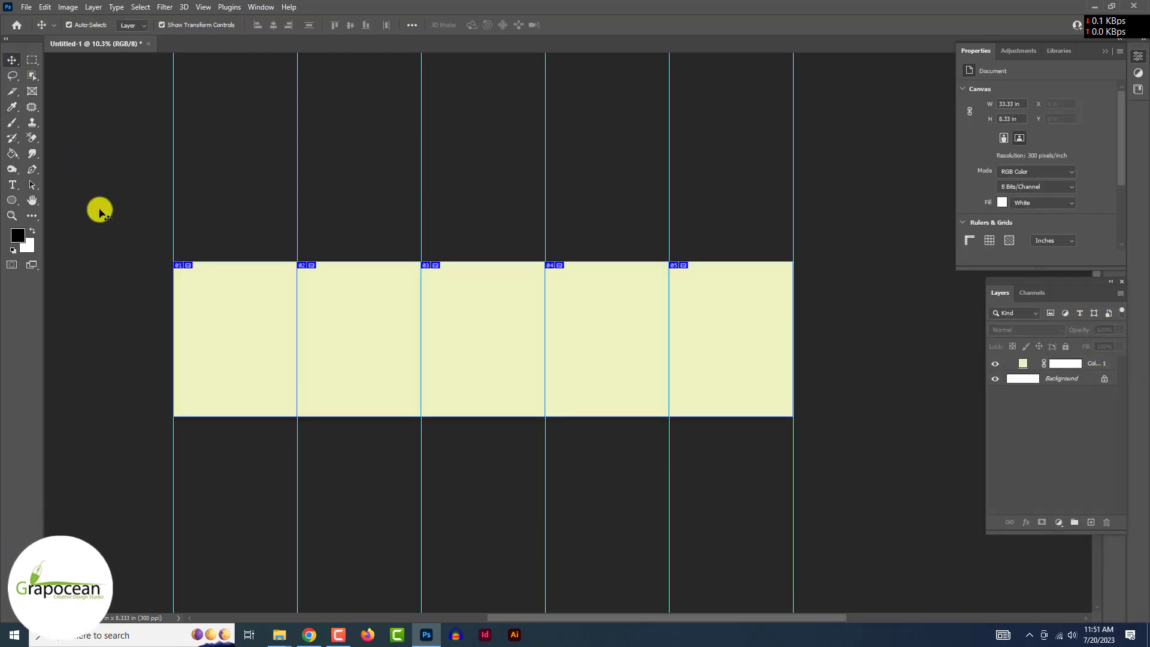
Open all four food images from the Downloads folder and fit the salad photo in view.
click(26, 7)
click(48, 33)
click(53, 193)
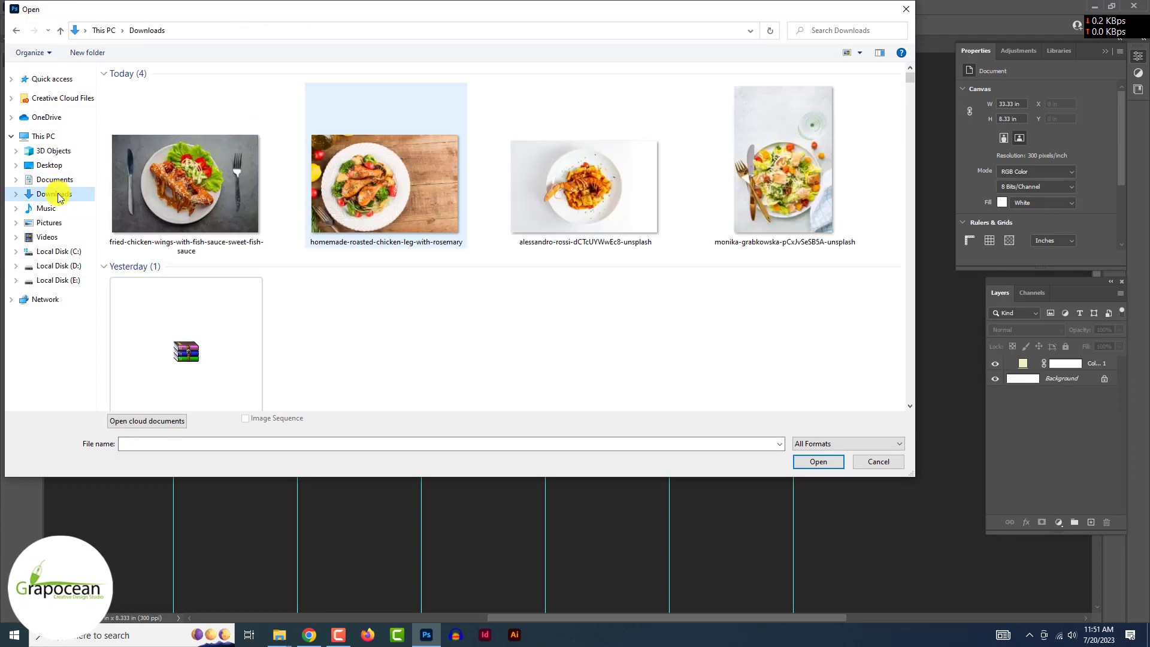
key(space)
key(shift+Left)
key(shift+Left)
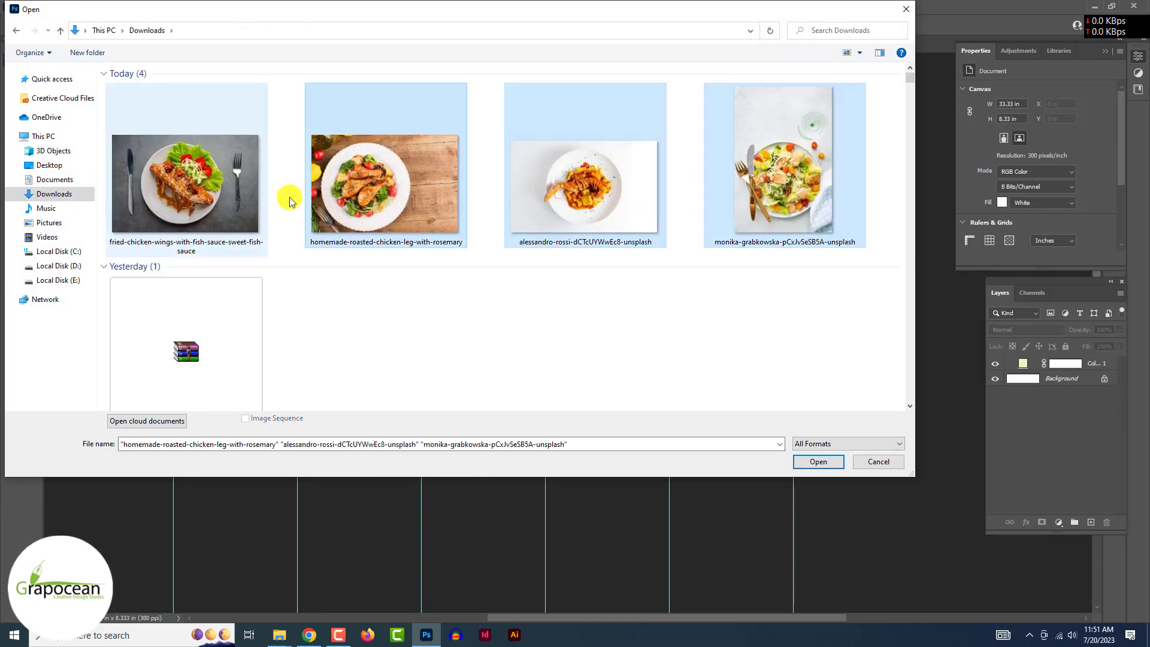
key(shift+Left)
click(816, 461)
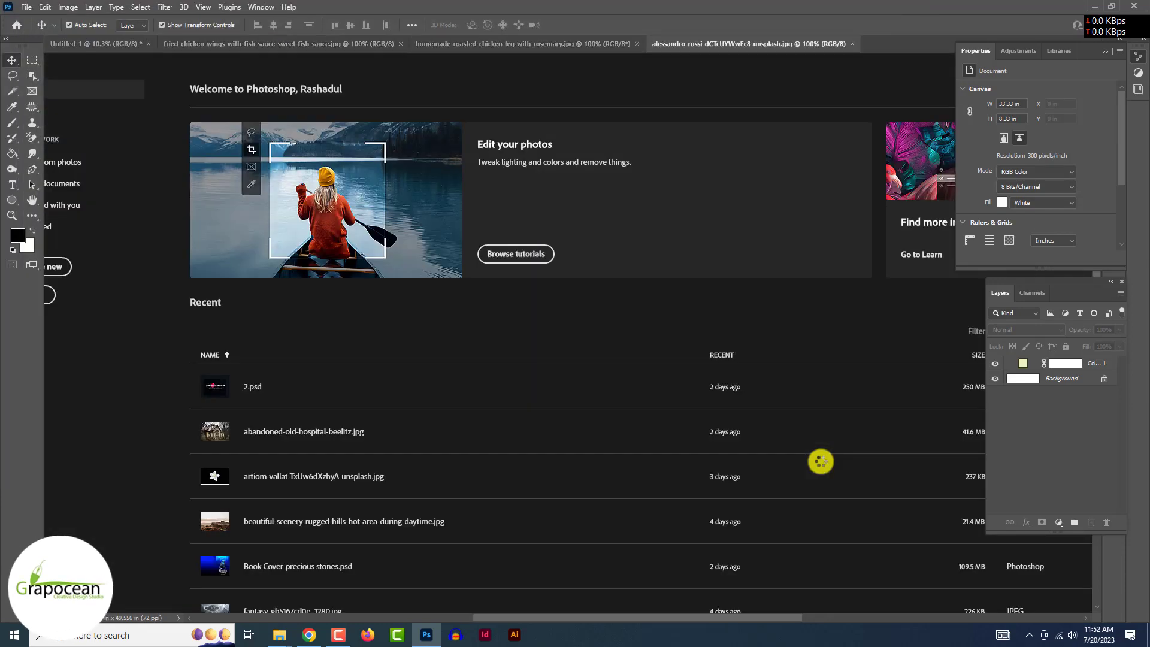
key(ctrl+plus)
key(ctrl+plus)
key(ctrl+minus)
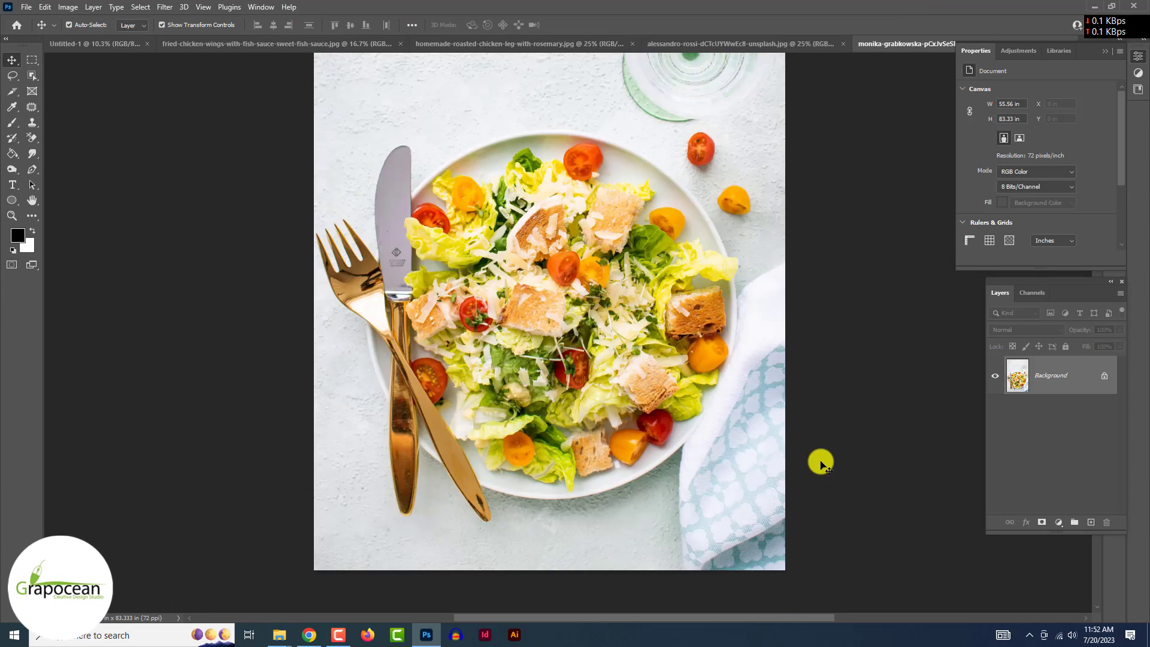
scroll(820, 464, down, 1)
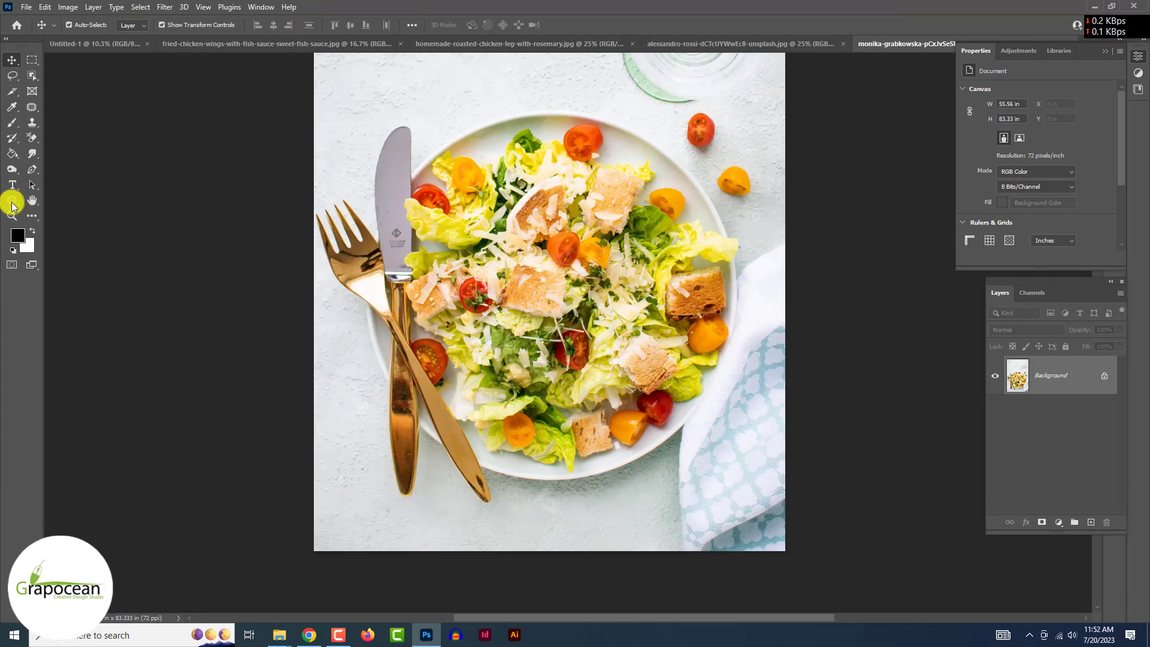
click(11, 200)
Draw a circle over the salad plate with the Ellipse tool.
click(550, 292)
drag(503, 251, 594, 342)
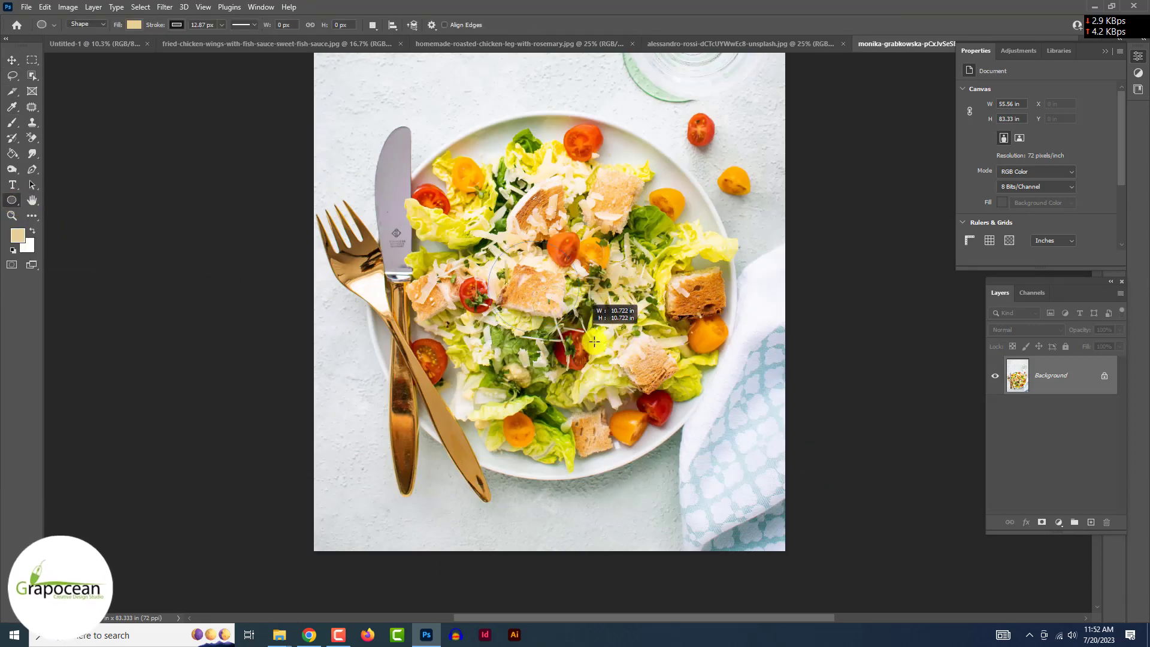
drag(769, 468, 784, 480)
drag(553, 191, 569, 210)
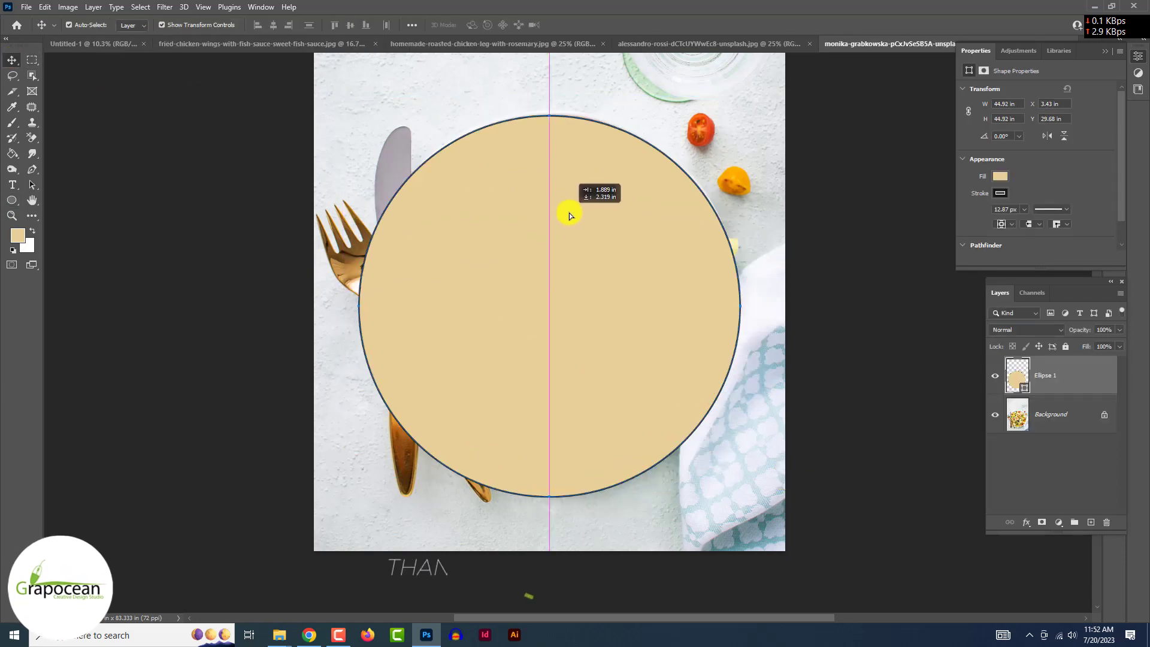
Set the circle to 47% opacity with a black fill.
click(1119, 329)
drag(1100, 340, 1090, 344)
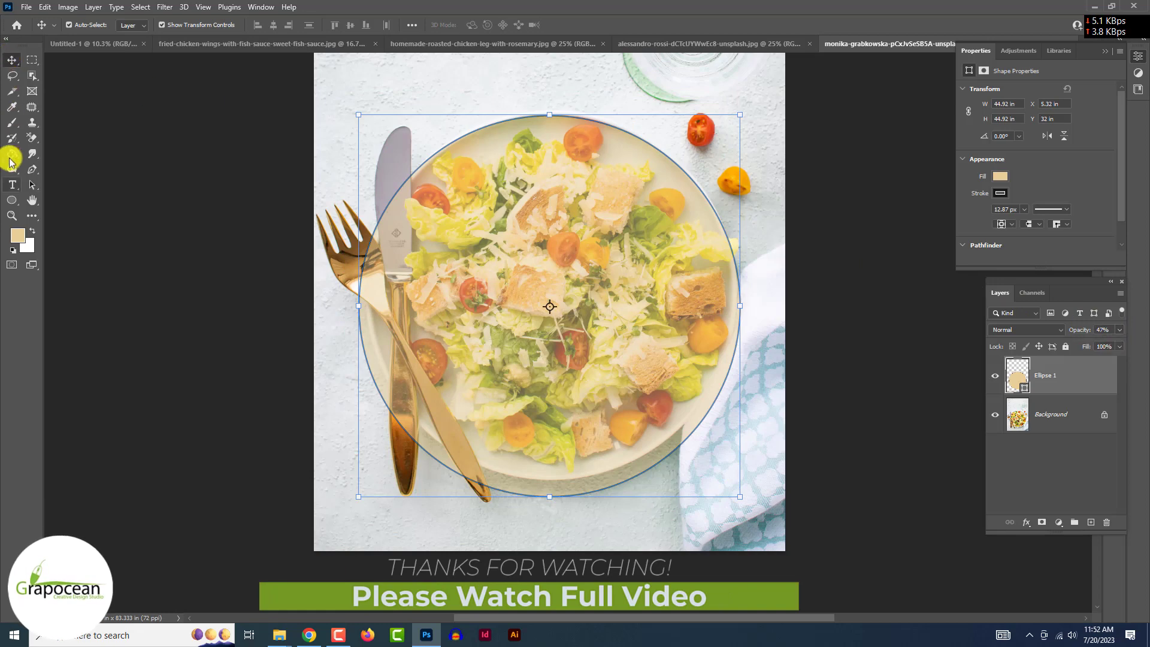
click(11, 200)
click(177, 24)
click(134, 24)
click(100, 88)
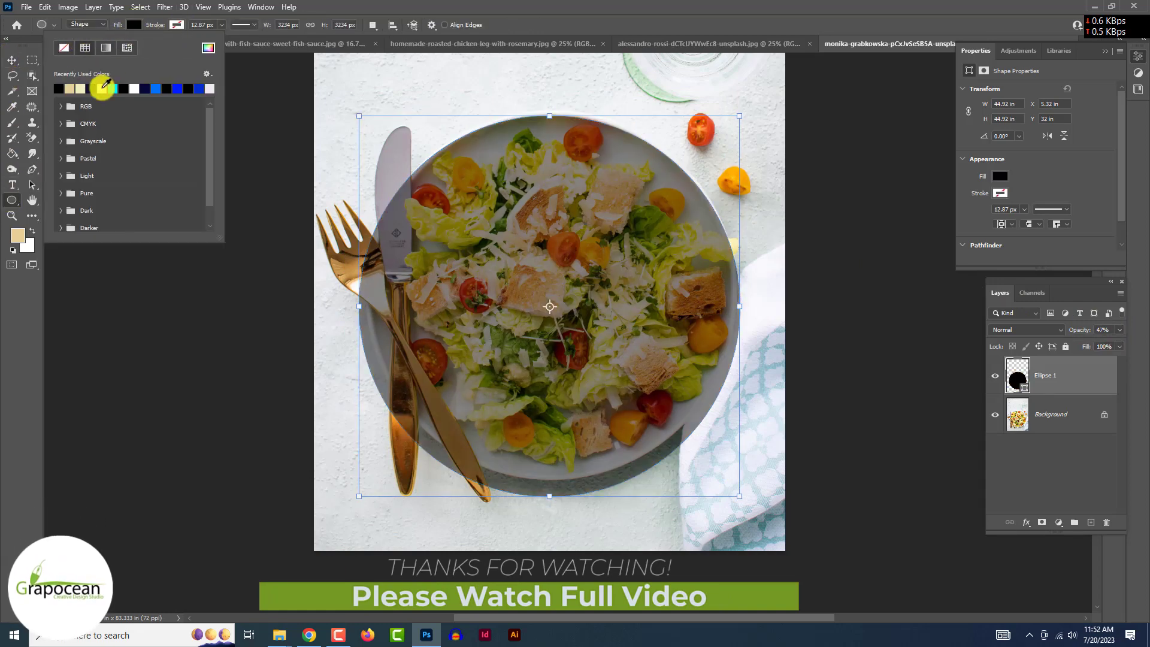
Free-transform the circle, moving and stretching it to the plate's bottom and right rim.
key(v)
click(106, 277)
click(590, 262)
key(ctrl+t)
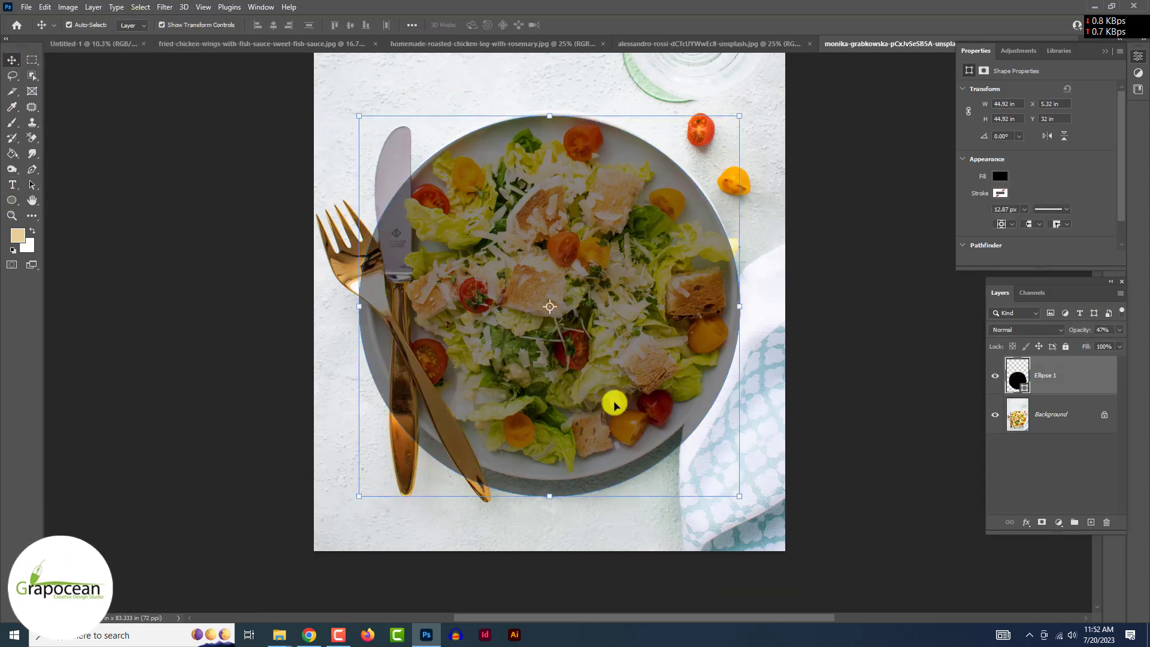
drag(550, 483, 555, 480)
scroll(598, 312, up, 2)
drag(663, 313, 674, 295)
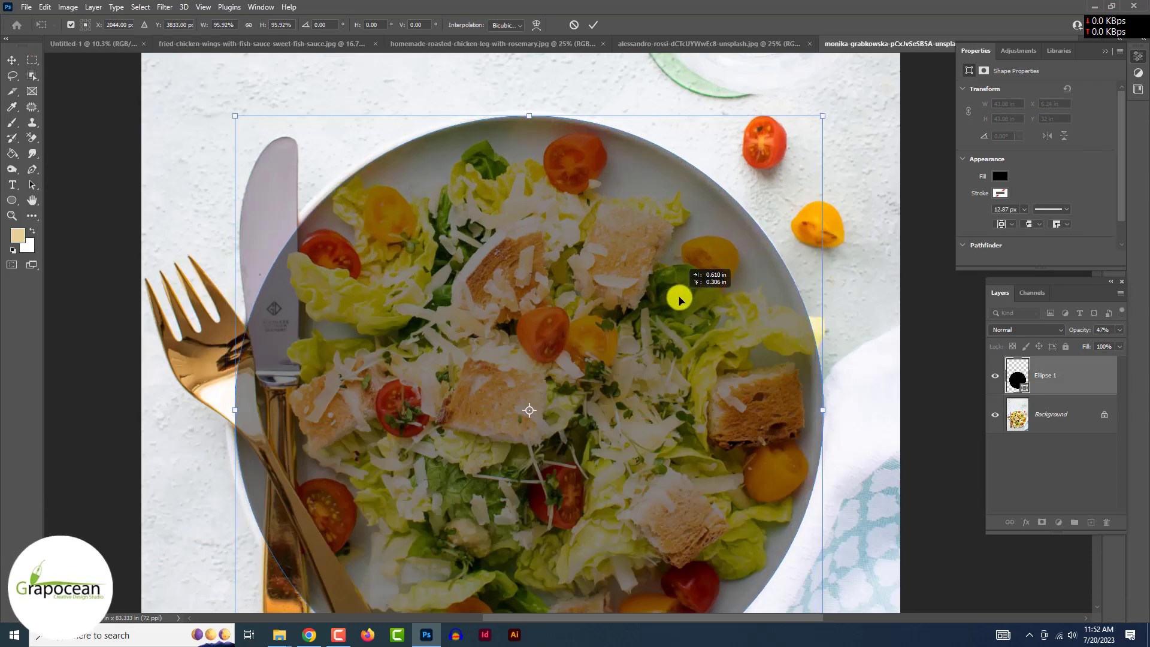
scroll(608, 388, down, 3)
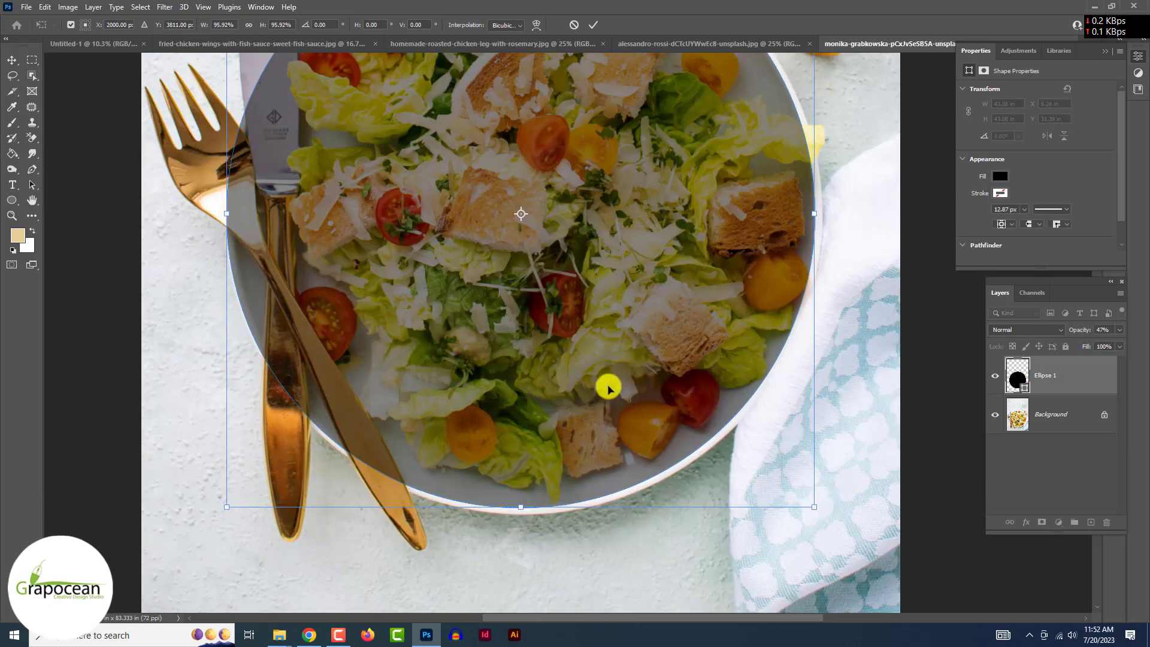
drag(521, 508, 524, 512)
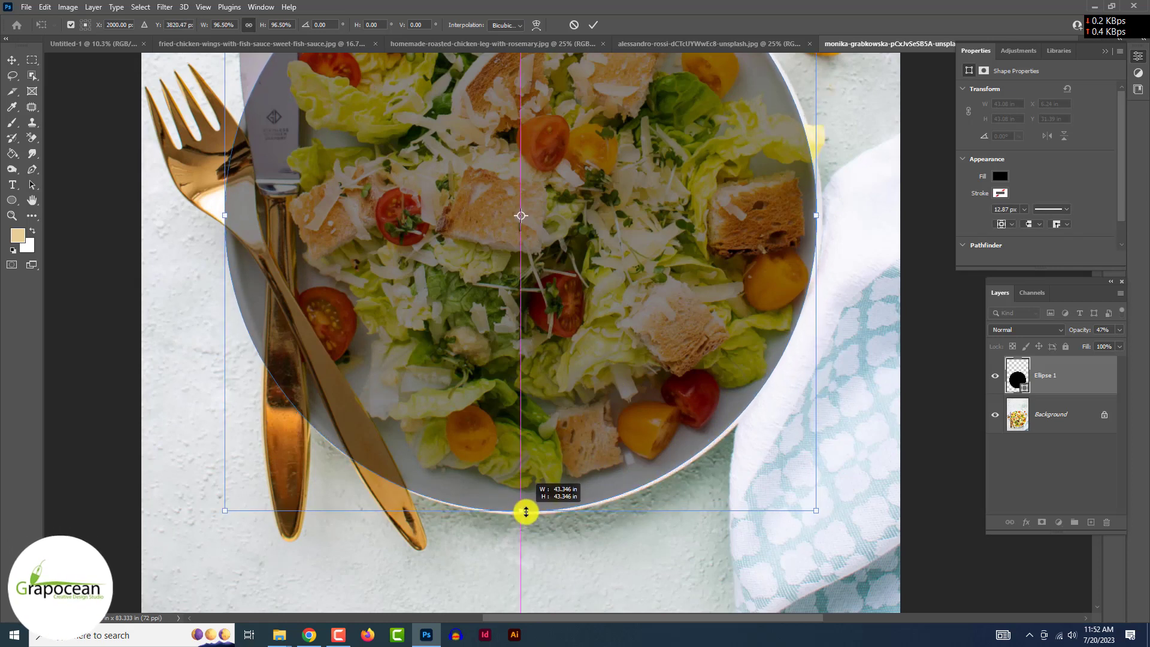
drag(816, 215, 820, 218)
Fine-tune the circle's bottom edge so it meets the plate rim.
drag(523, 515, 555, 496)
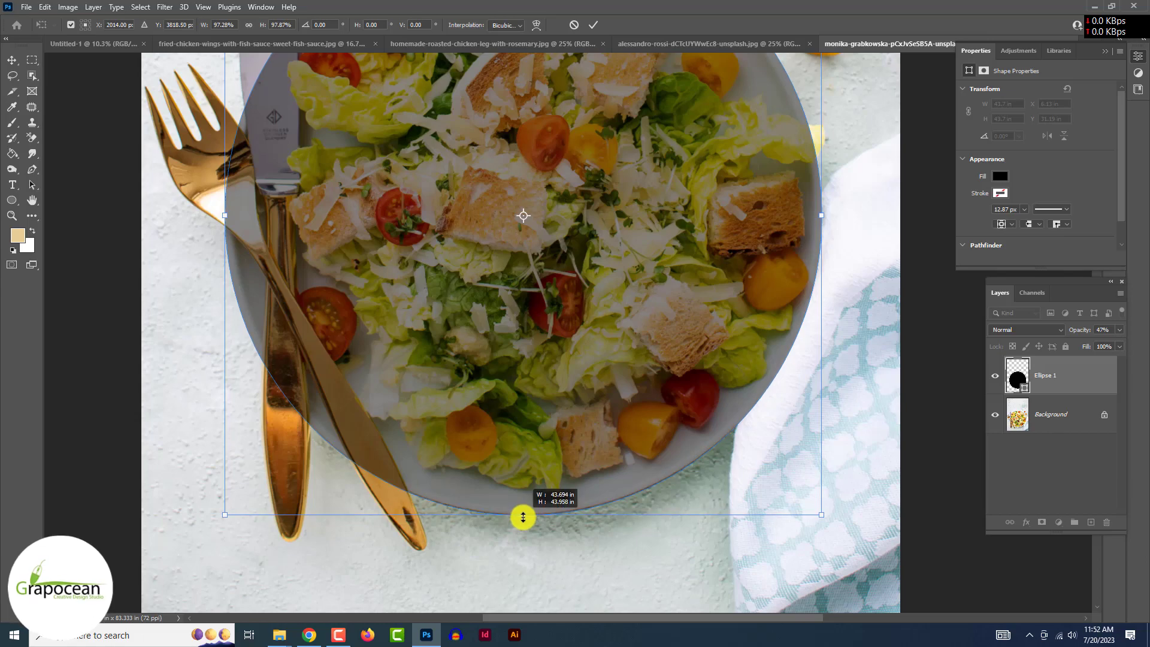
scroll(523, 516, up, 3)
scroll(523, 516, up, 3)
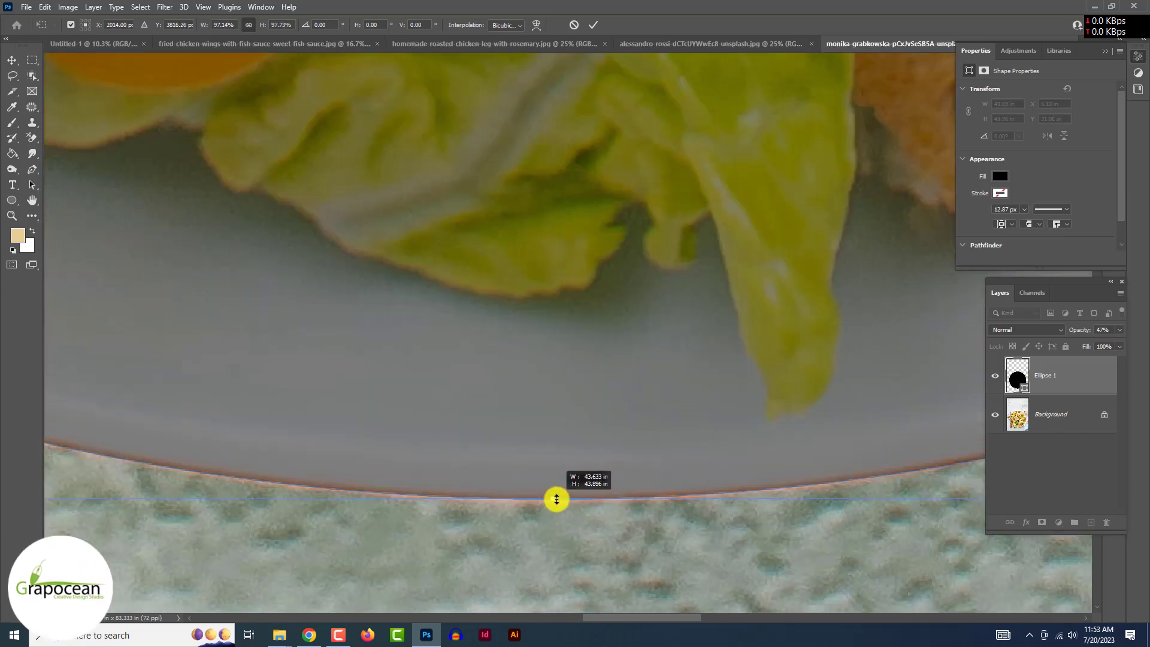
drag(554, 496, 556, 503)
scroll(555, 503, down, 1)
scroll(556, 503, down, 3)
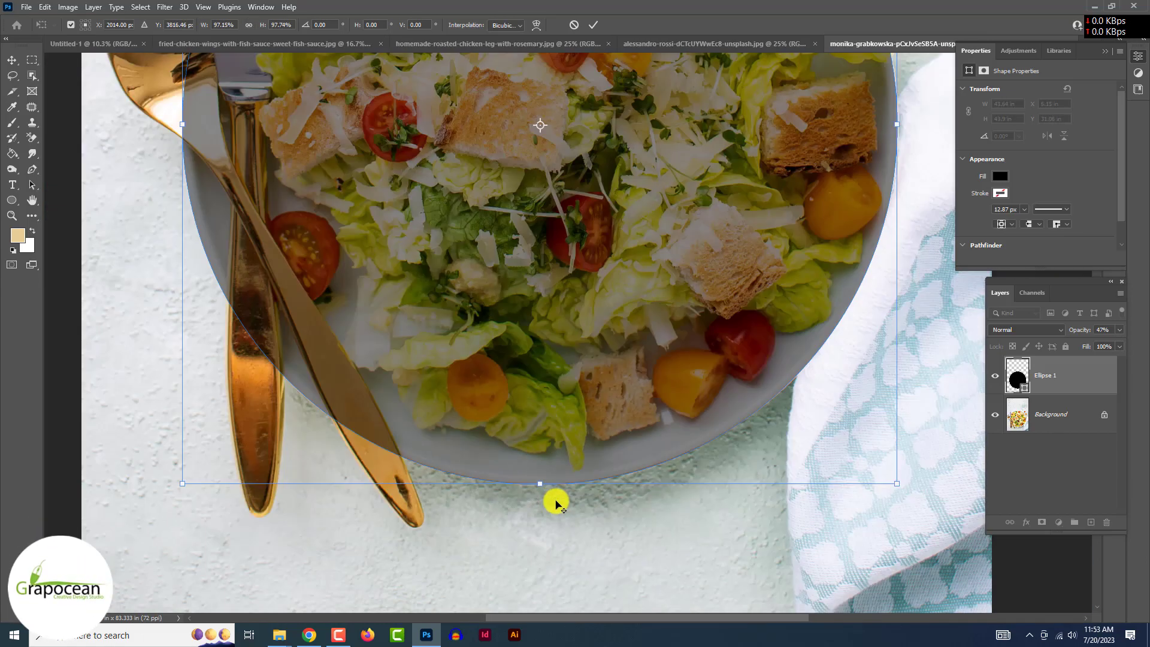
scroll(554, 501, up, 2)
scroll(809, 493, up, 1)
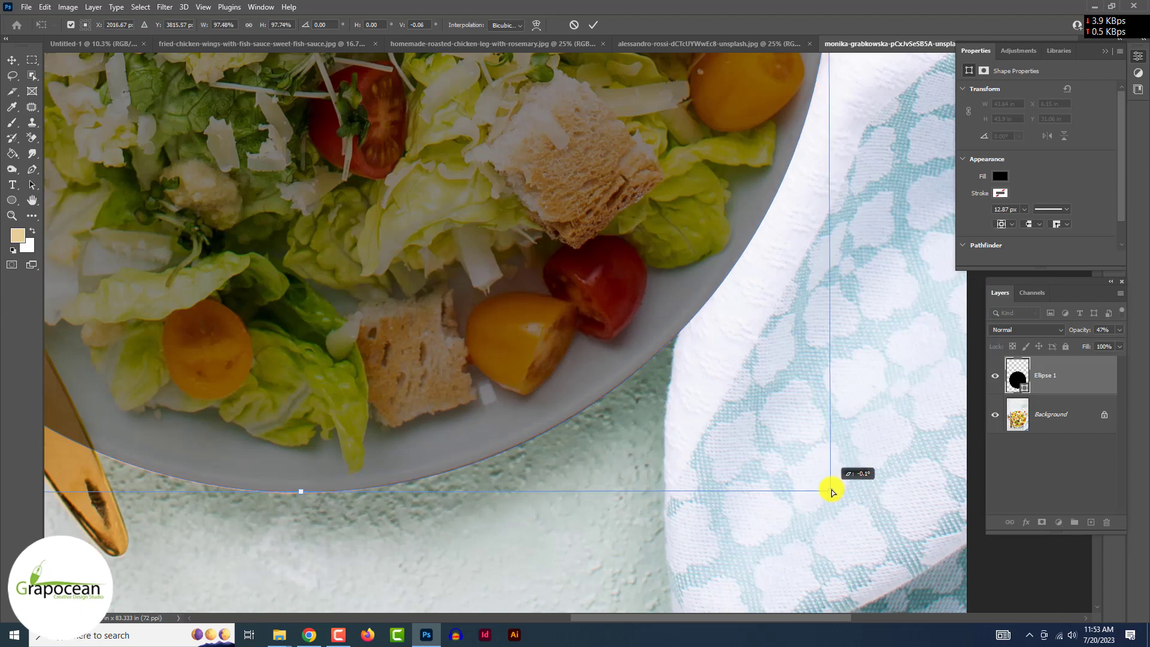
scroll(832, 492, down, 3)
scroll(832, 484, up, 3)
scroll(778, 493, down, 2)
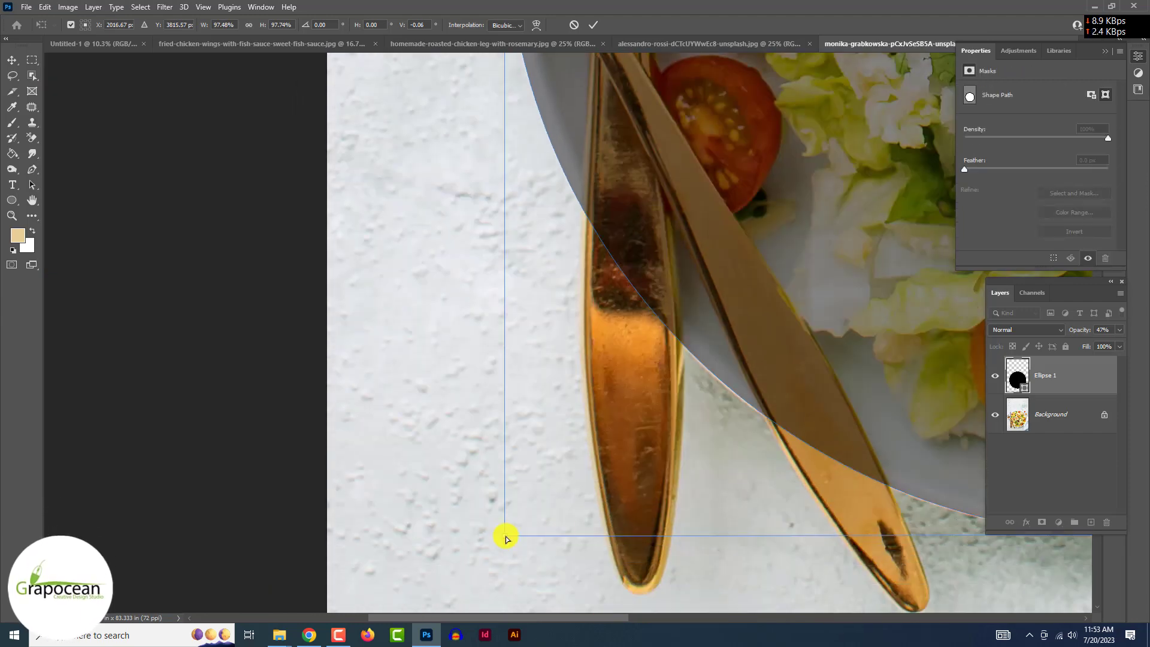
scroll(501, 537, down, 3)
scroll(500, 533, up, 1)
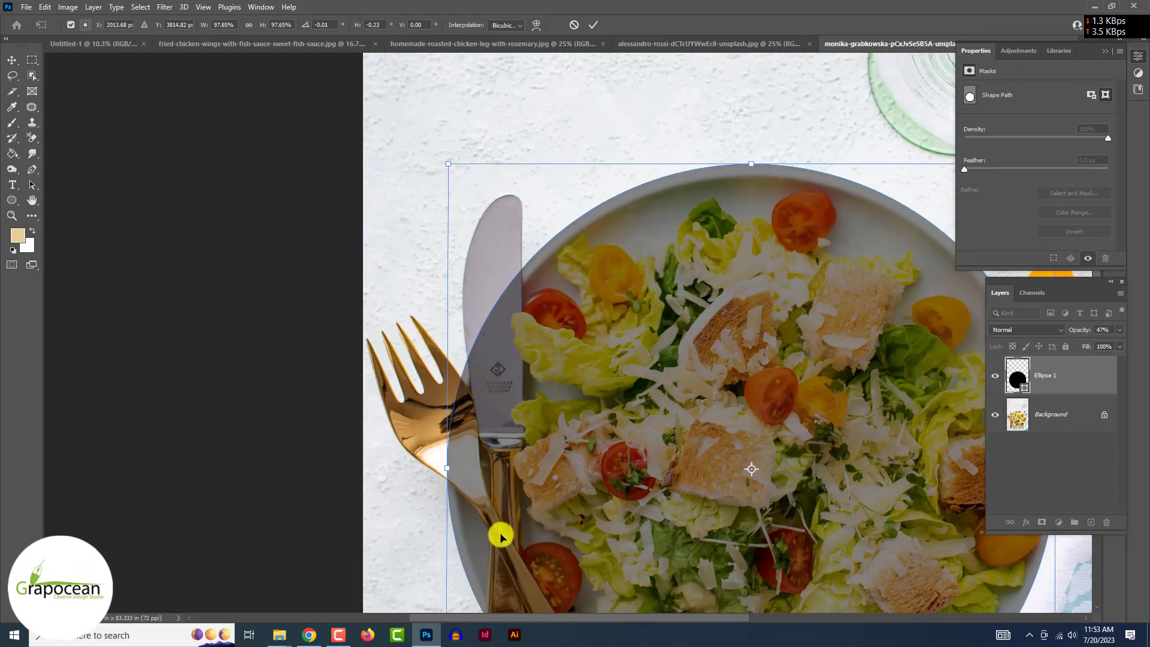
scroll(500, 533, down, 2)
Commit the circle's resize and lock the Ellipse 1 layer.
key(Return)
click(108, 233)
scroll(172, 348, up, 2)
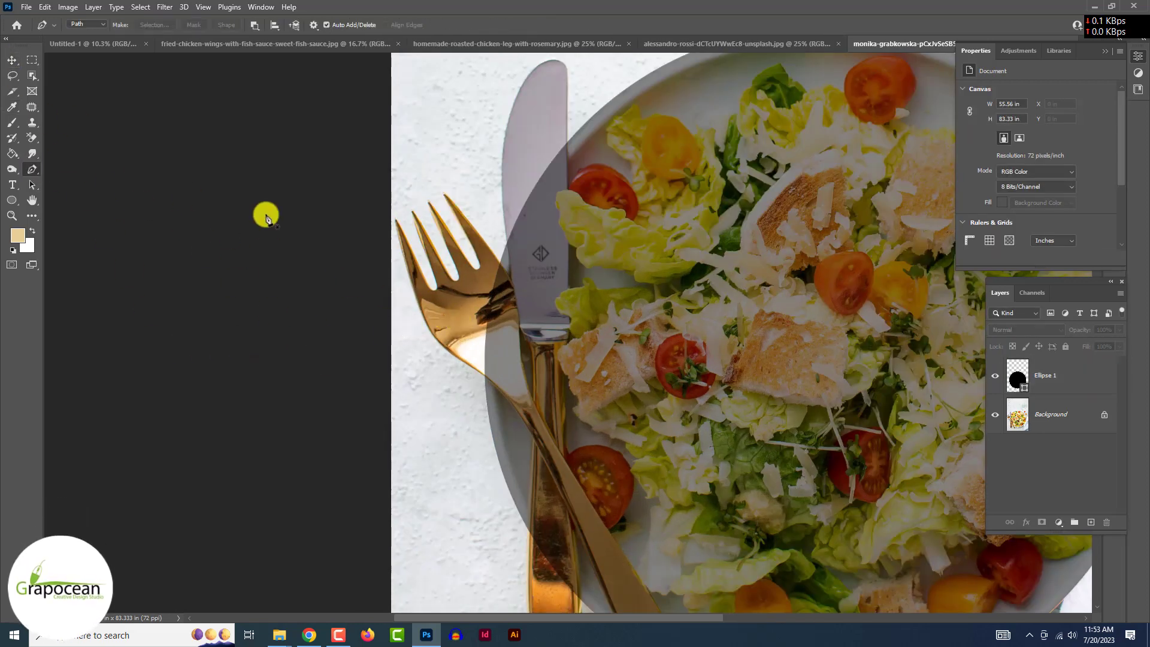
click(1077, 384)
click(1065, 346)
key(ctrl+plus)
key(ctrl+plus)
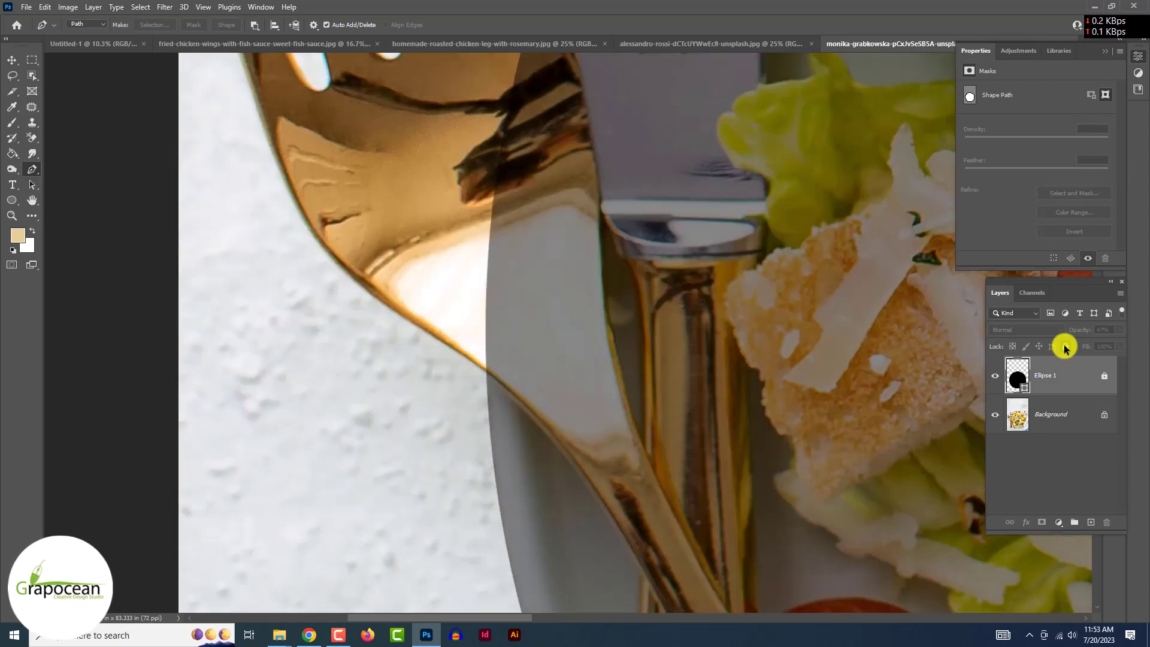
key(ctrl+plus)
key(ctrl+plus)
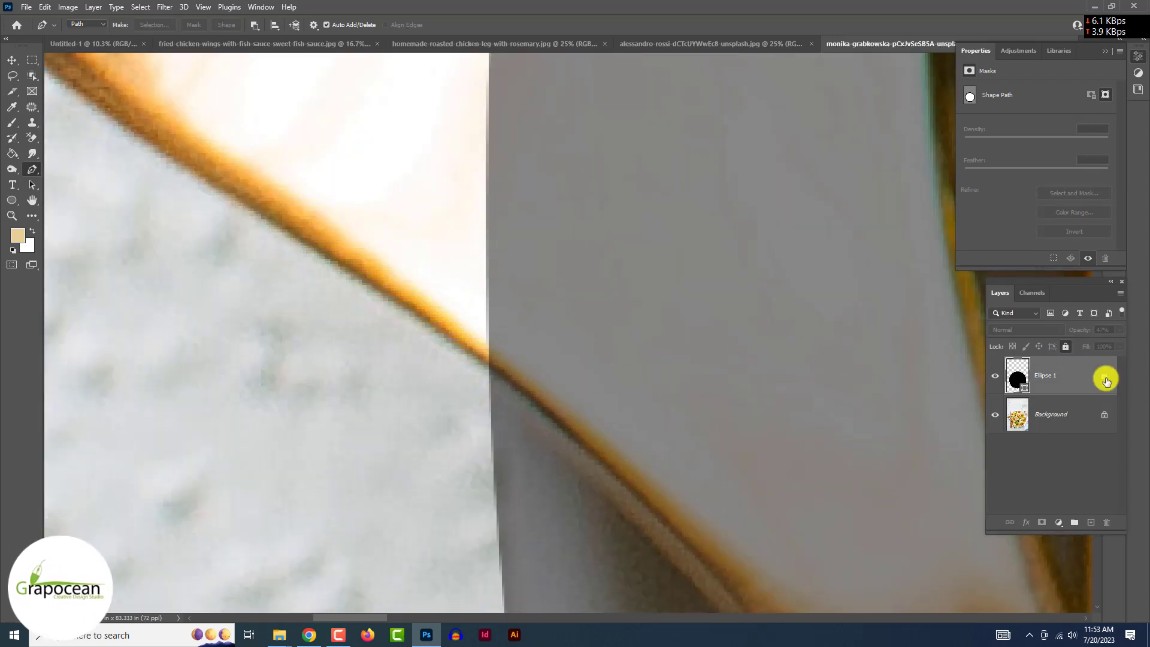
Extend the pen outline along the fork edge.
click(465, 346)
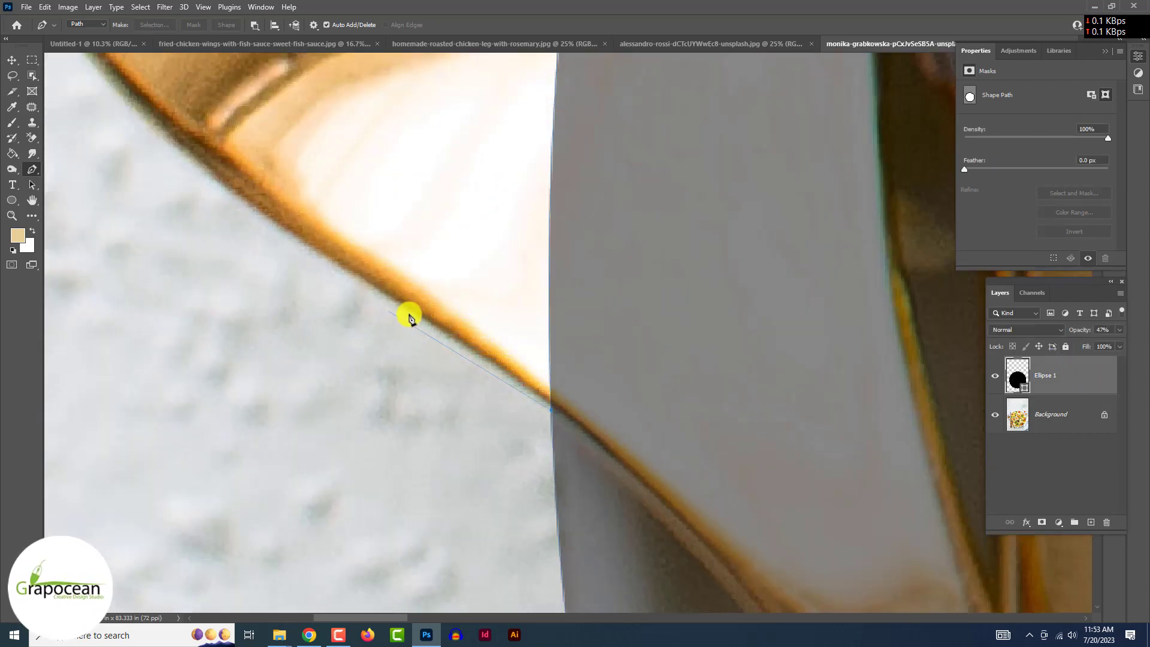
click(387, 299)
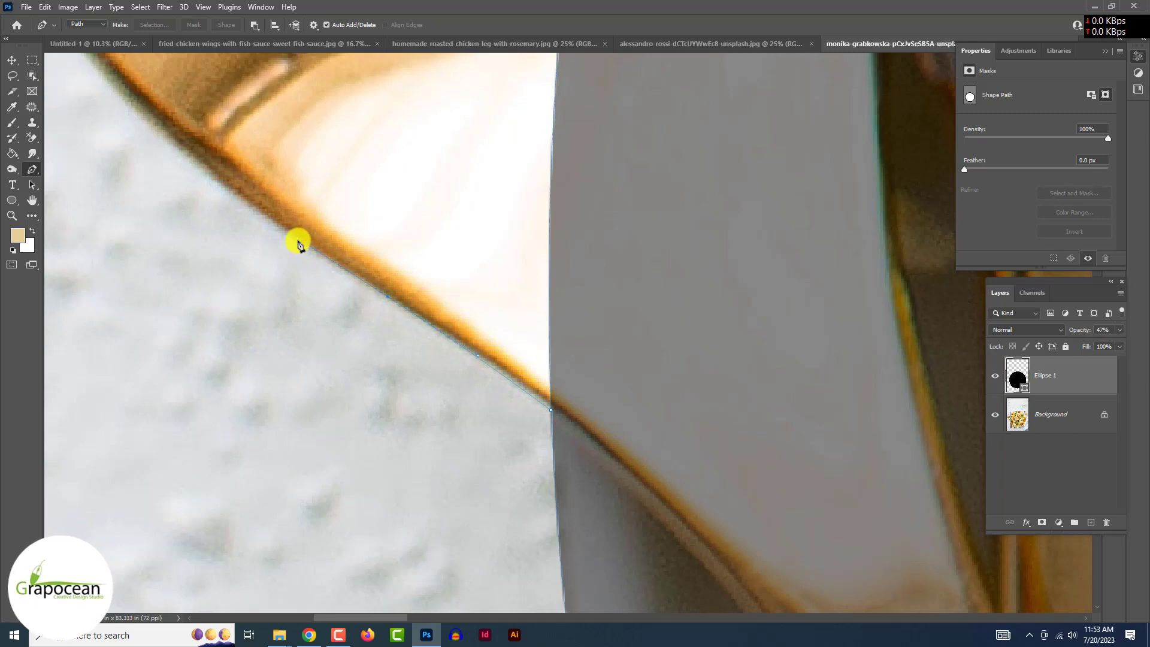
scroll(298, 243, down, 5)
scroll(298, 242, down, 3)
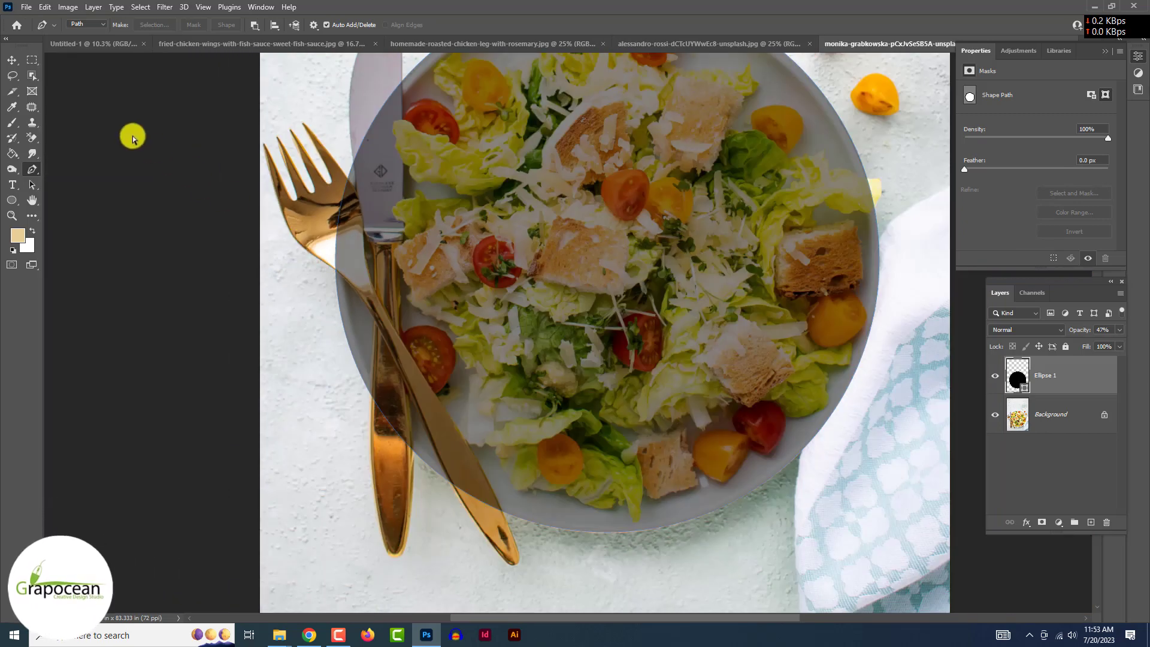
Load Ellipse 1 as a selection, copy it to a new layer, and hide Ellipse 1.
click(1103, 415)
key(ctrl+j)
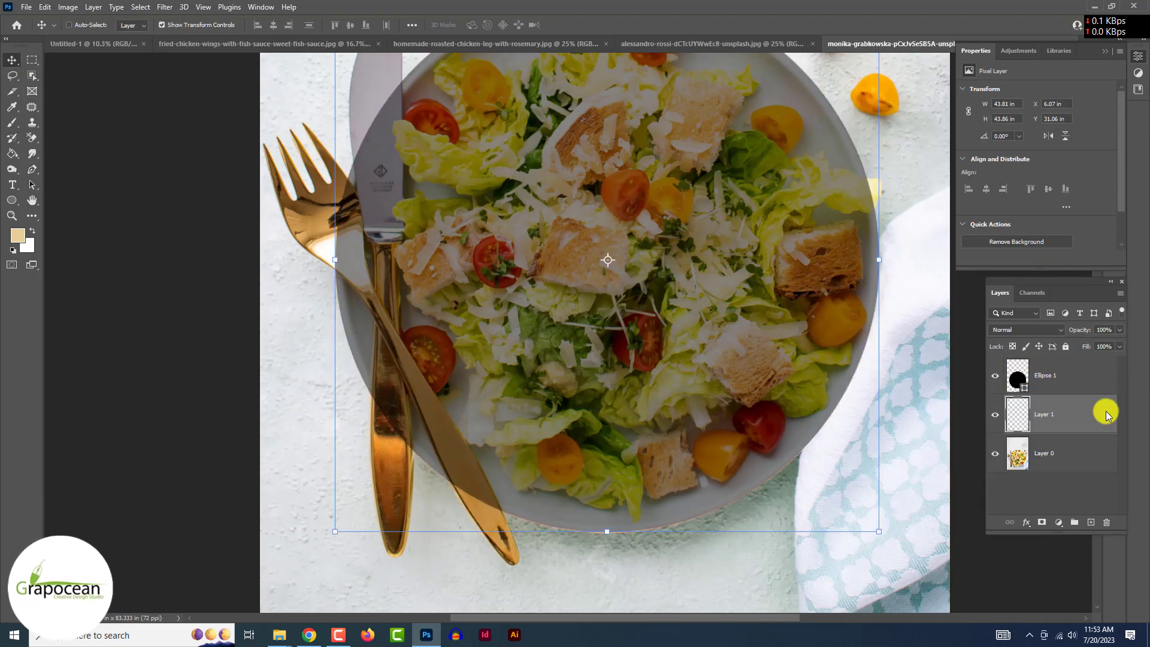
click(995, 375)
click(996, 455)
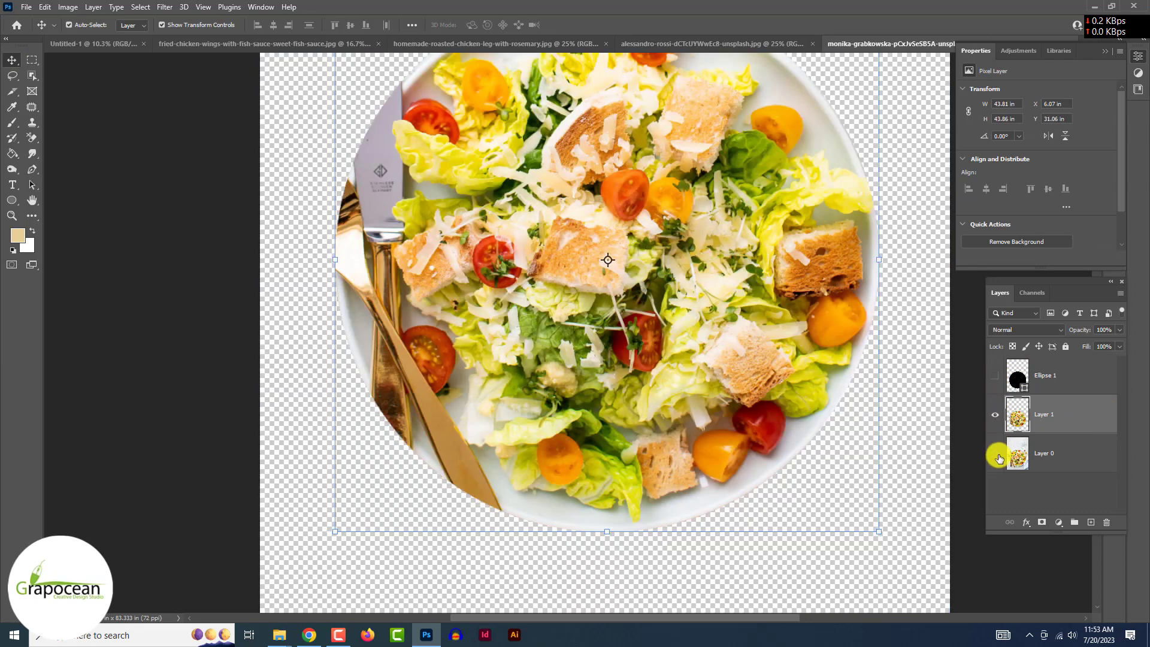
click(996, 453)
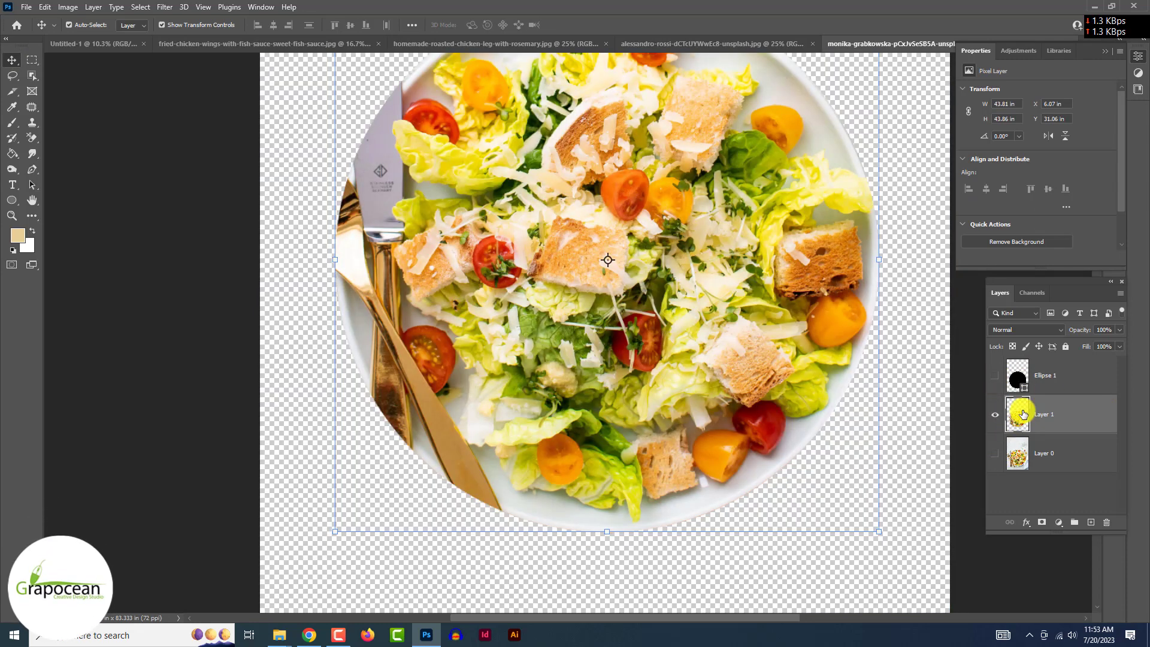
click(995, 453)
click(1060, 454)
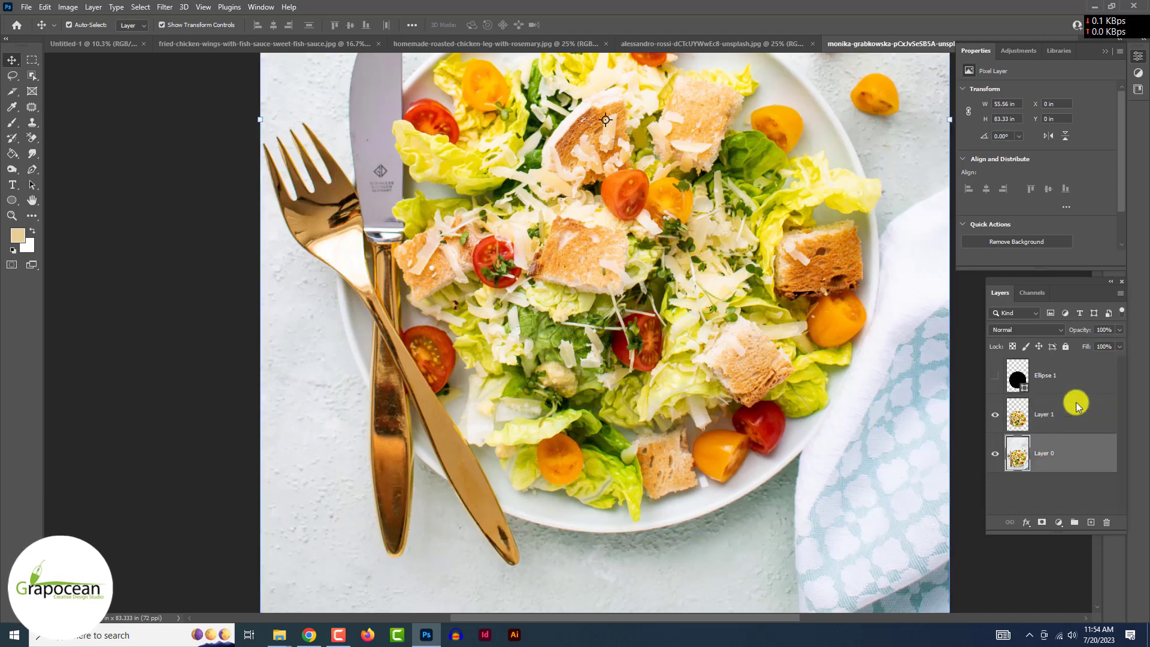
Lower Layer 0's opacity and select the Layer 1 plate cut-out.
drag(1113, 339, 1080, 339)
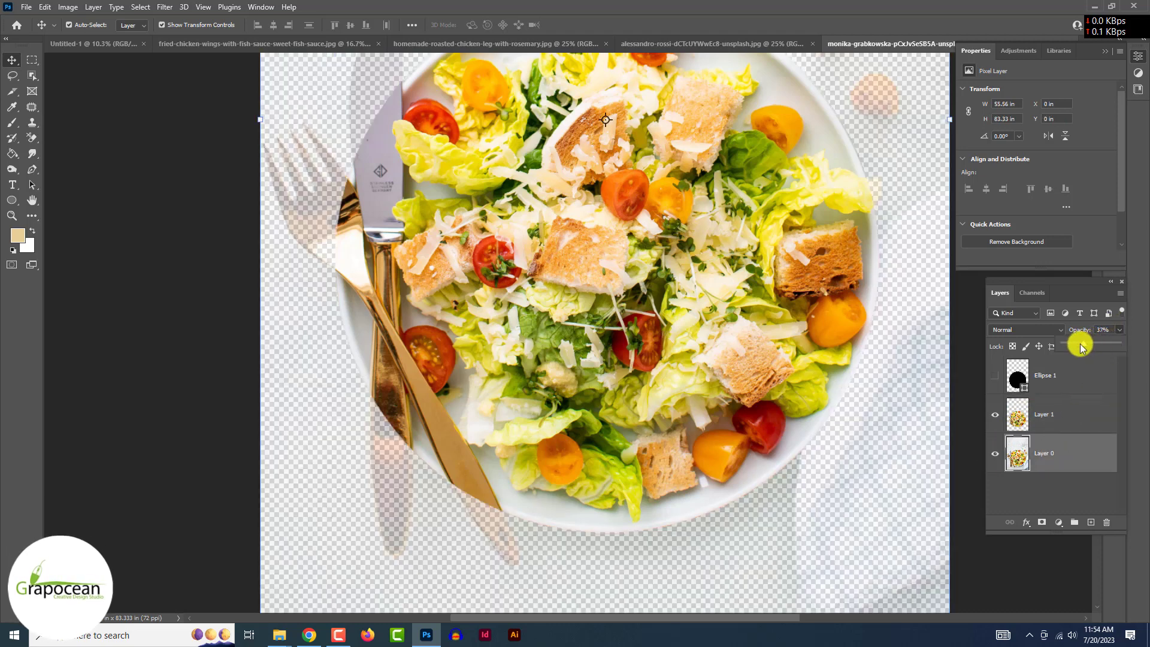
click(1049, 413)
scroll(300, 224, up, 3)
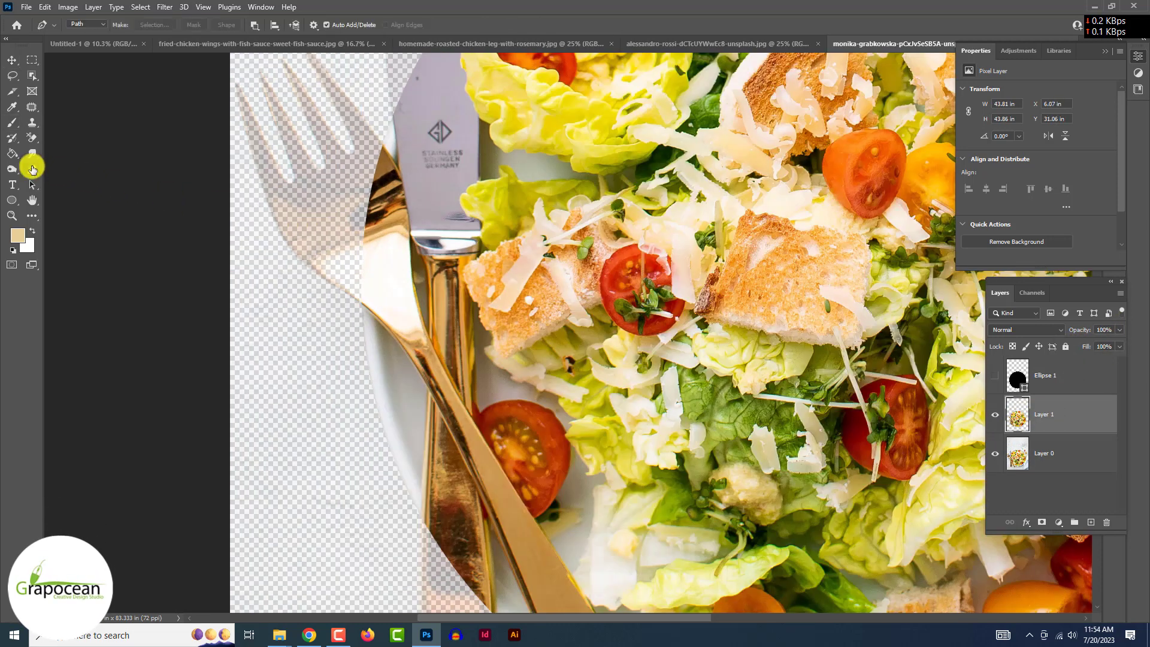
scroll(307, 306, up, 5)
Trace the pen outline along the fork edge and around the first tine.
drag(353, 323, 405, 377)
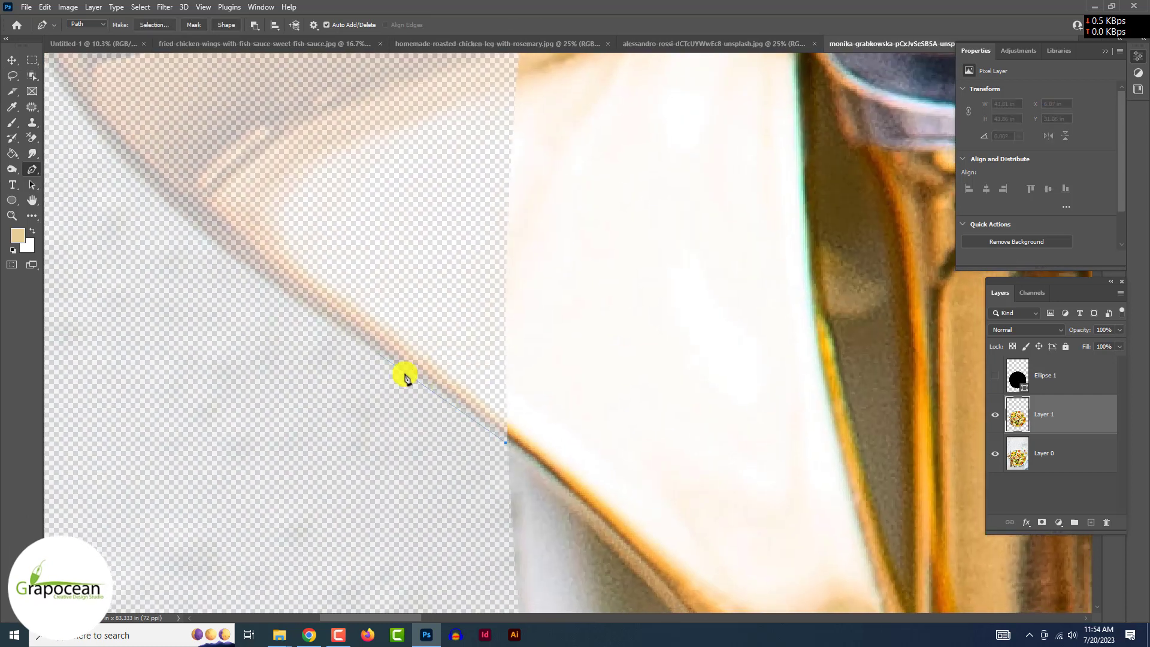
click(313, 293)
click(268, 257)
drag(282, 289, 470, 470)
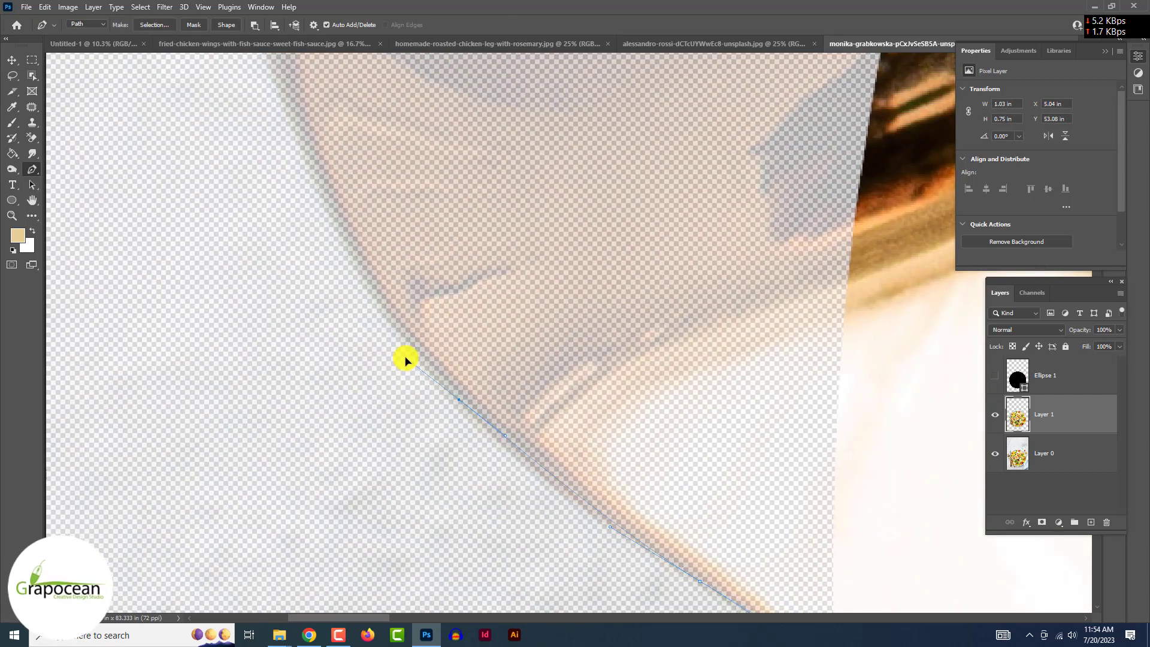
drag(352, 292, 427, 342)
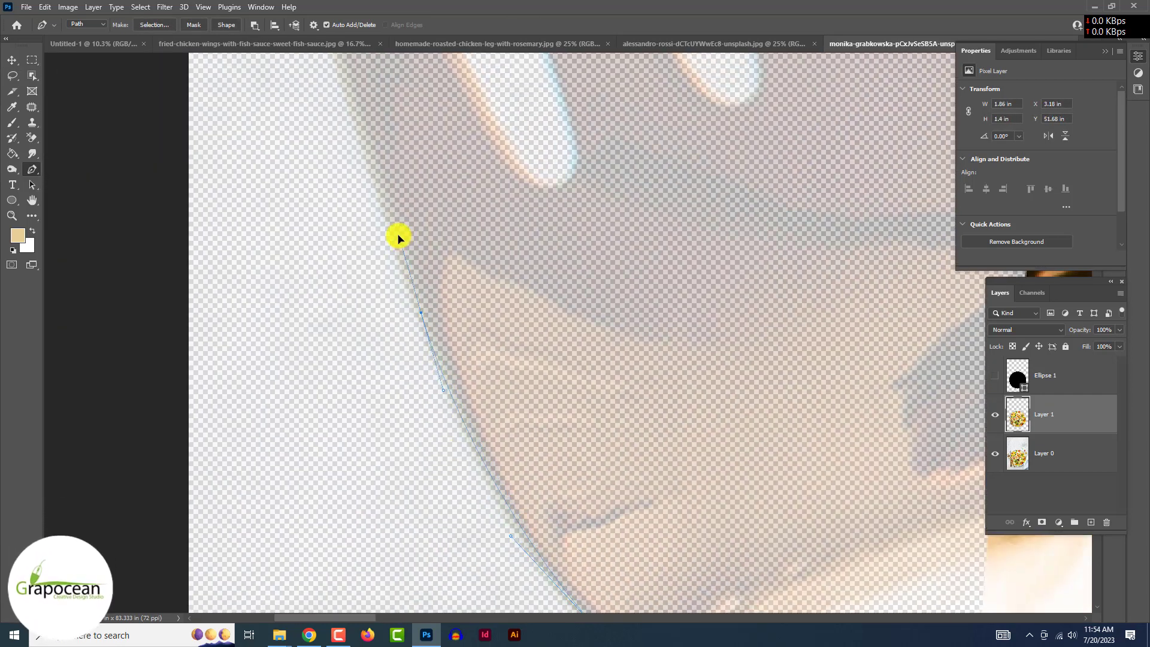
scroll(398, 237, down, 3)
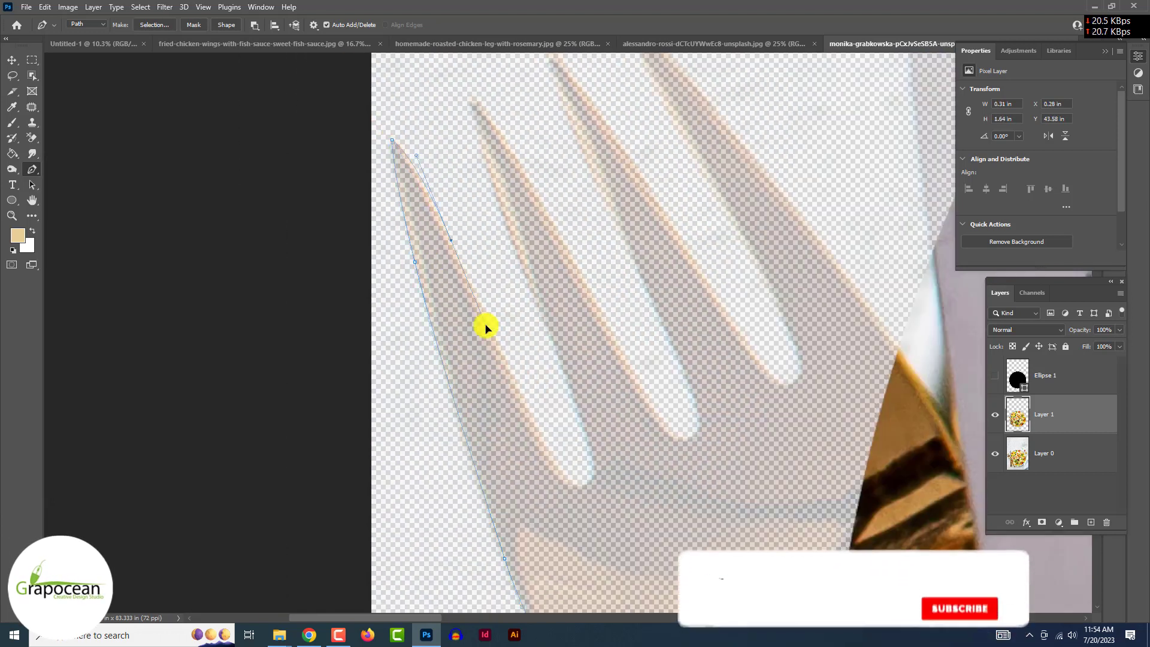
drag(564, 476, 581, 493)
mouse_move(593, 453)
mouse_down()
mouse_move(597, 471)
mouse_move(569, 366)
mouse_move(526, 282)
mouse_up()
scroll(590, 453, up, 2)
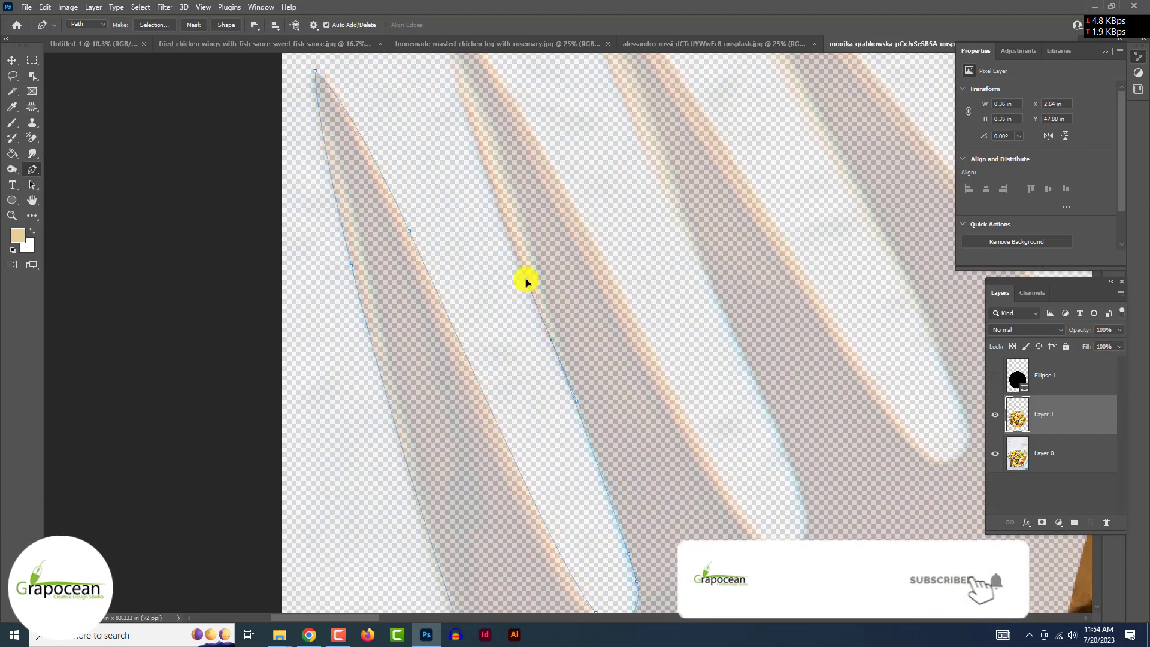
scroll(526, 282, down, 2)
drag(488, 172, 490, 198)
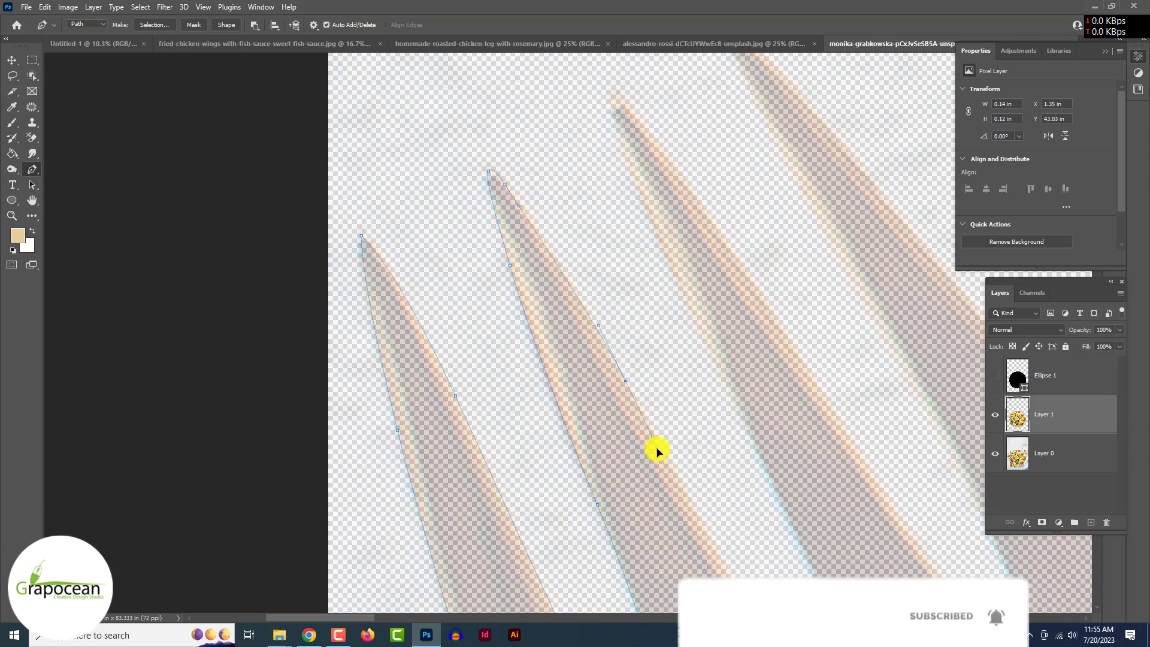
scroll(657, 452, up, 2)
Curve the outline around the rounded gaps between the fork tines.
drag(656, 452, 571, 255)
scroll(663, 288, down, 2)
scroll(616, 218, down, 2)
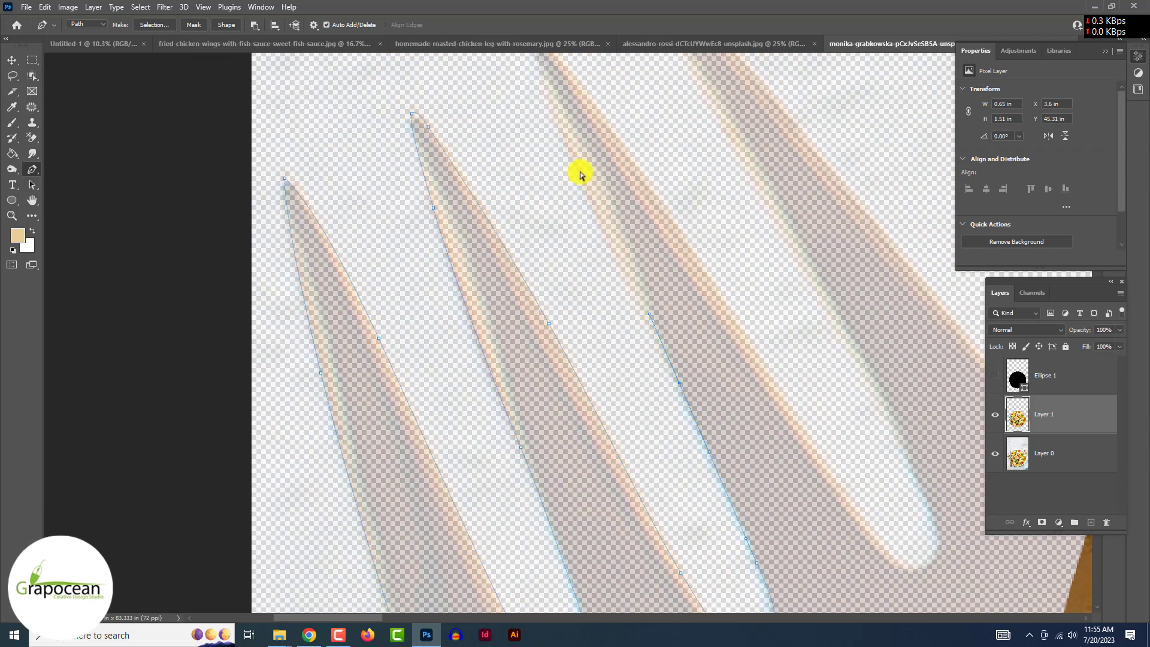
scroll(580, 172, up, 3)
scroll(593, 244, up, 2)
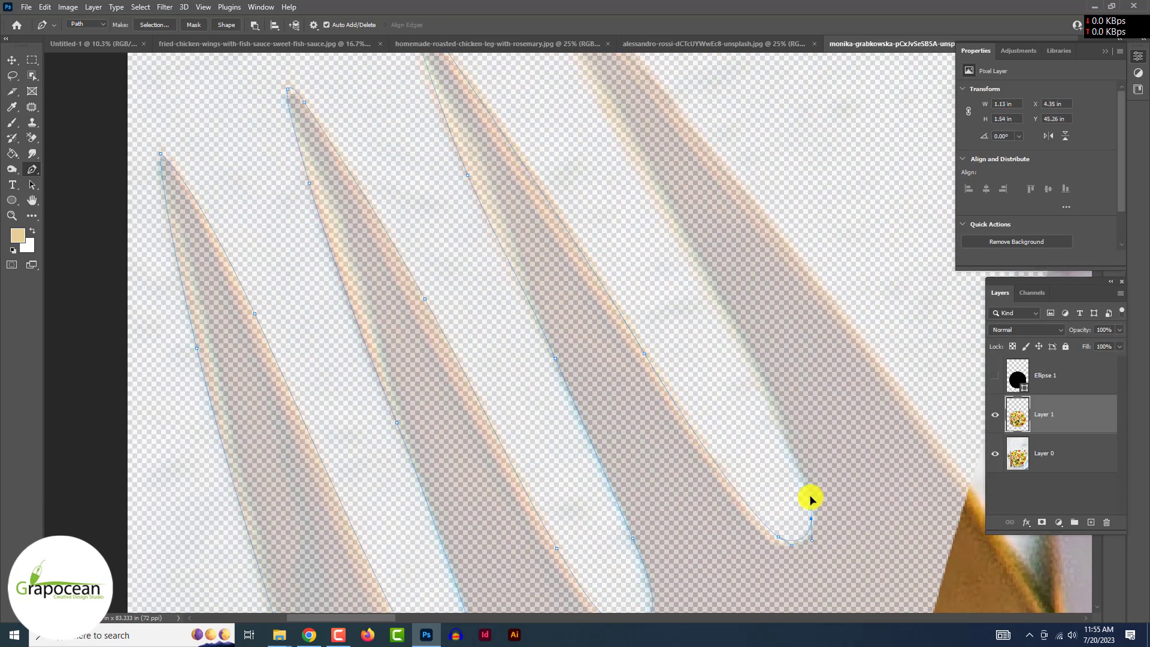
scroll(808, 488, up, 4)
drag(722, 420, 698, 389)
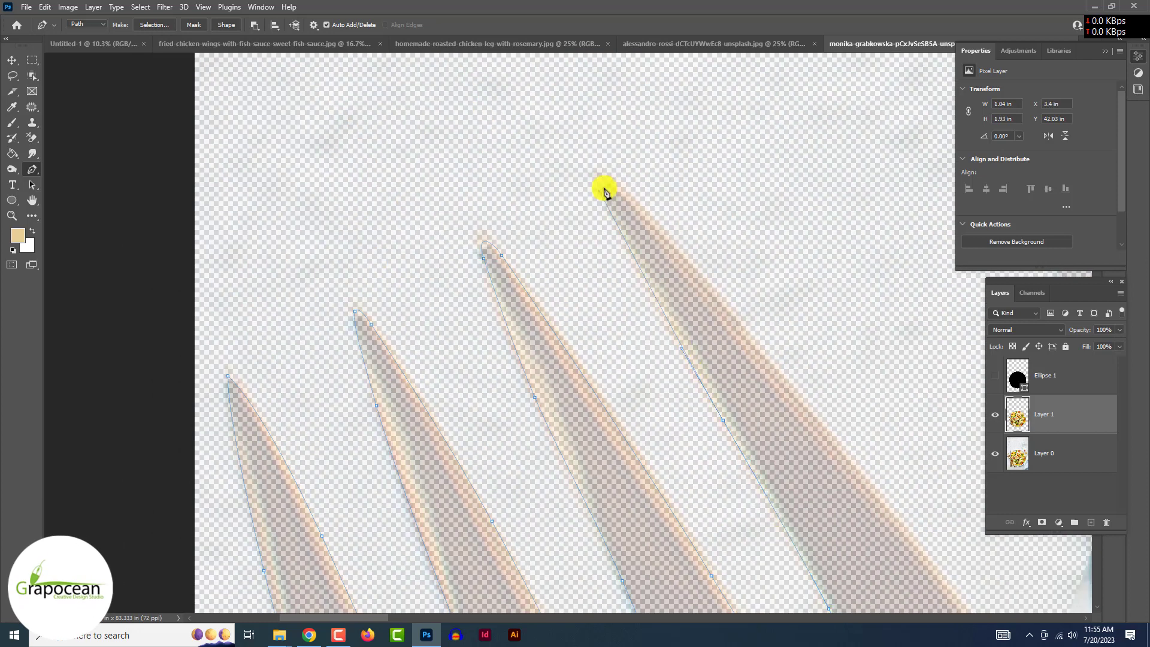
scroll(605, 190, down, 3)
scroll(657, 224, up, 1)
Trace the knife blade and tip, closing the outline at the knife base.
click(679, 239)
click(713, 138)
scroll(700, 132, up, 5)
drag(692, 164, 695, 118)
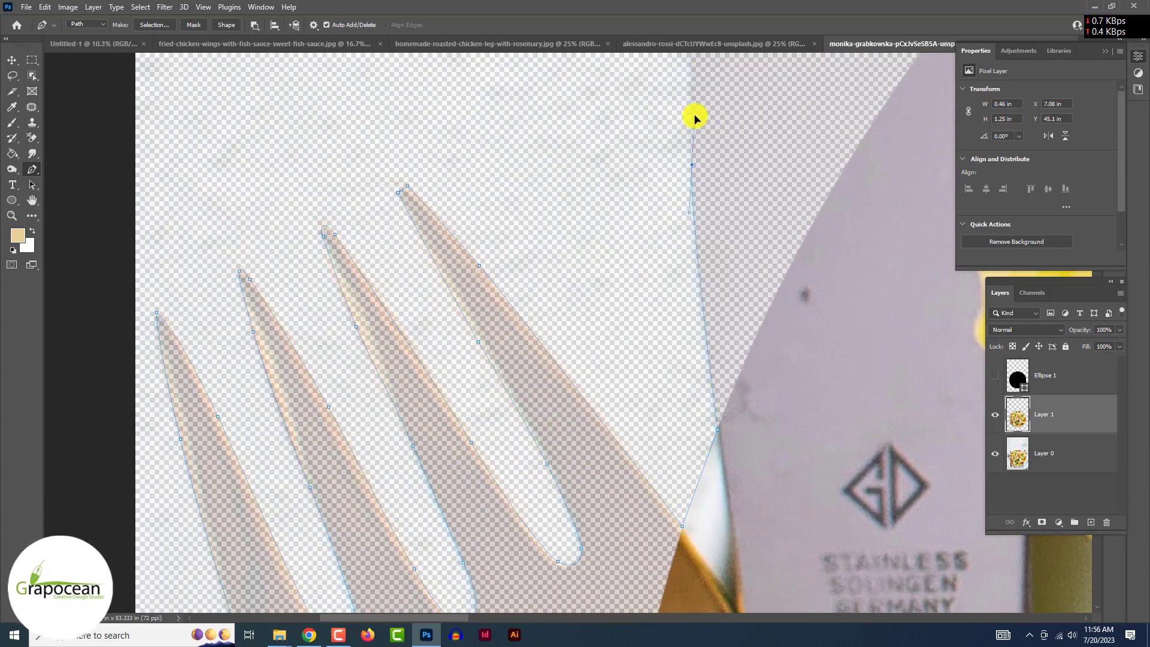
scroll(697, 138, down, 3)
drag(651, 227, 689, 146)
scroll(786, 190, down, 3)
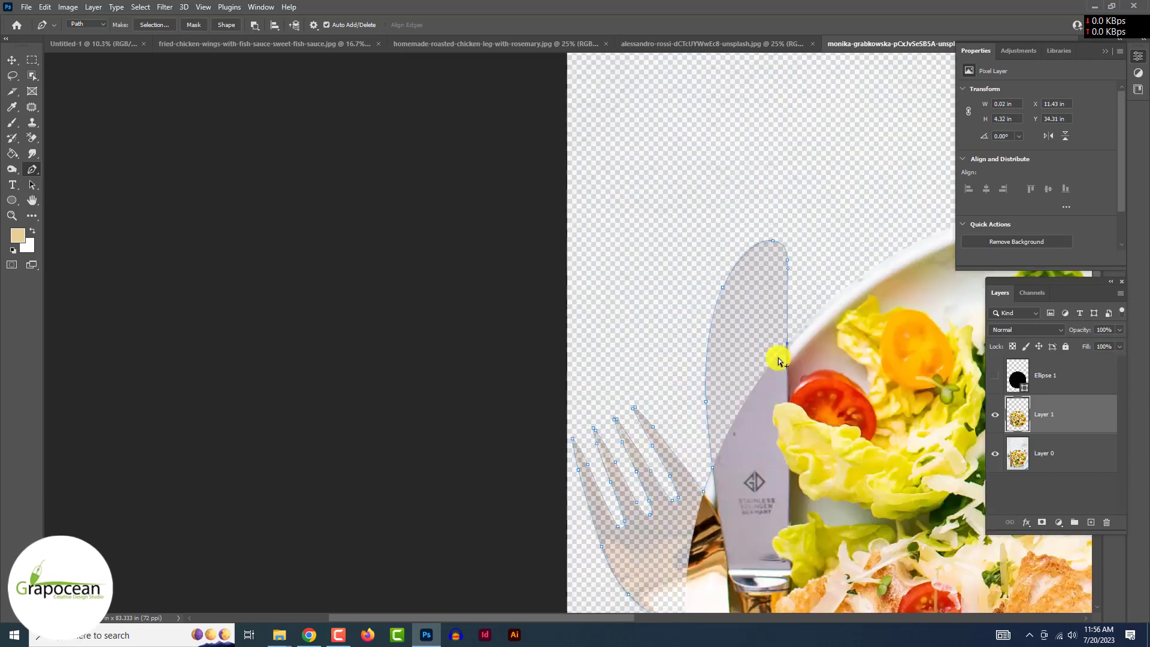
click(746, 171)
Turn the fork-and-knife path into a selection and copy it to a new layer.
key(ctrl+Return)
click(1078, 469)
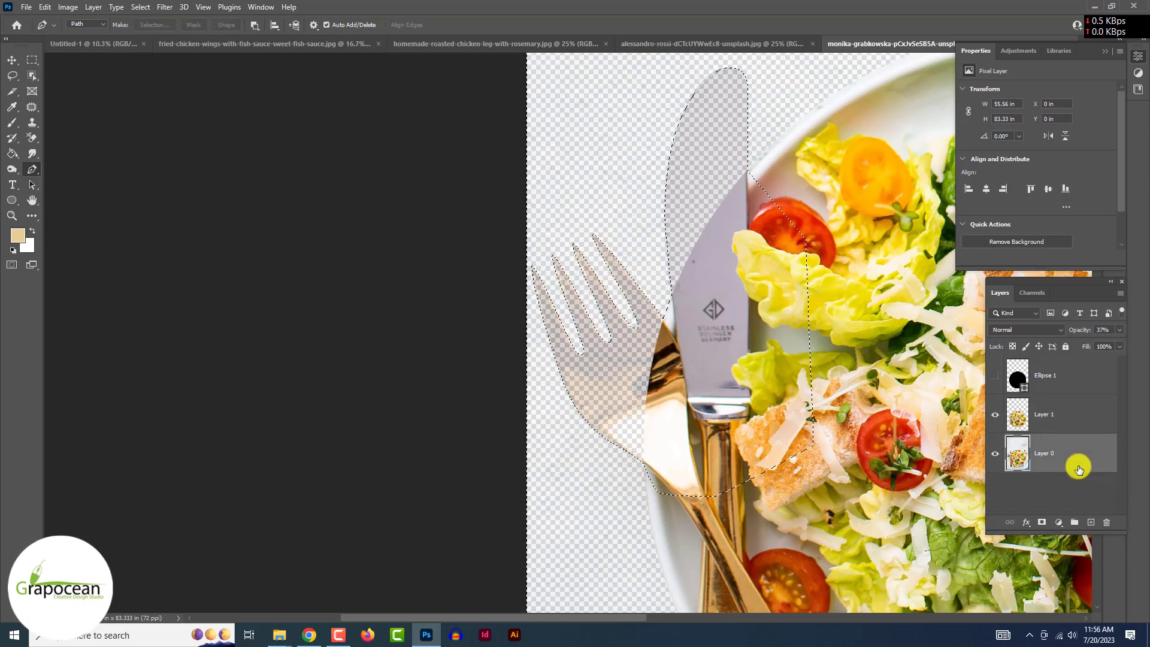
key(ctrl+j)
scroll(778, 360, down, 3)
scroll(684, 450, up, 2)
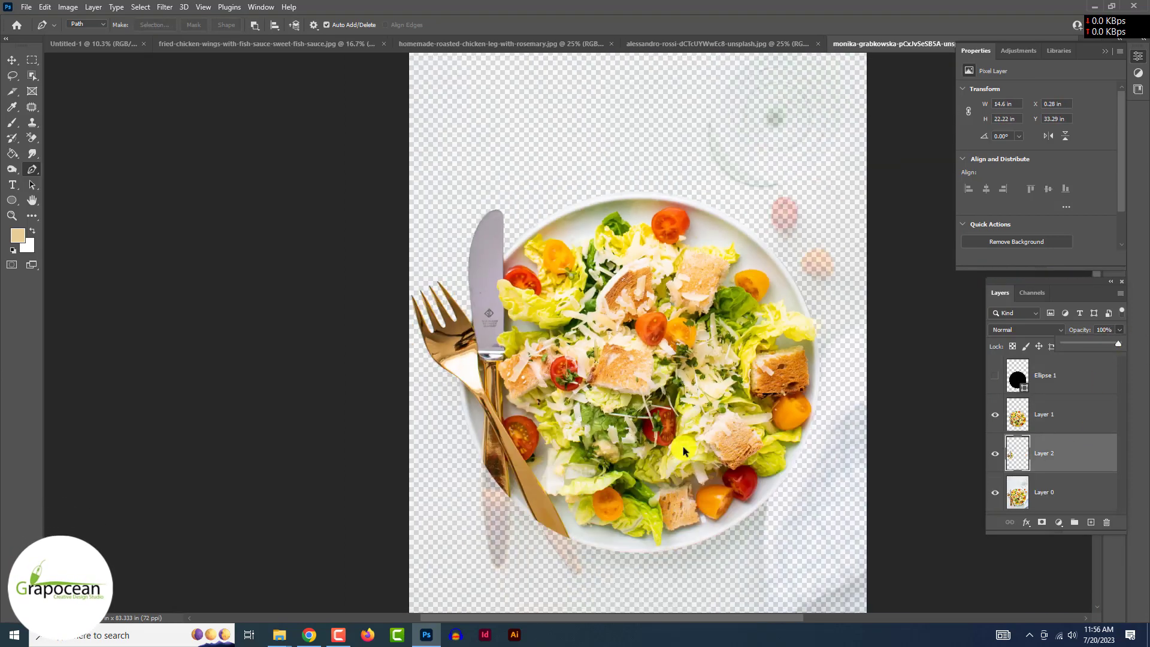
key(ctrl+minus)
key(ctrl+plus)
key(ctrl+plus)
key(ctrl+plus)
key(ctrl+plus)
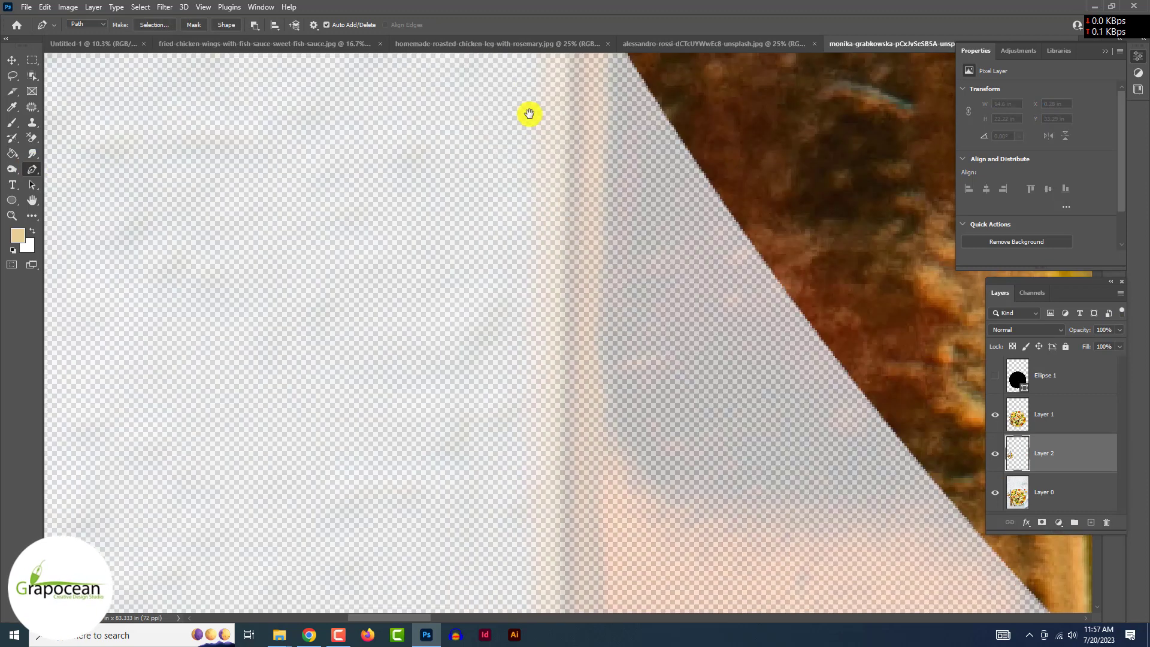
Trace the knife tip and fork handle end, then load that outline as a selection.
drag(529, 114, 547, 261)
drag(624, 374, 669, 435)
drag(695, 308, 699, 275)
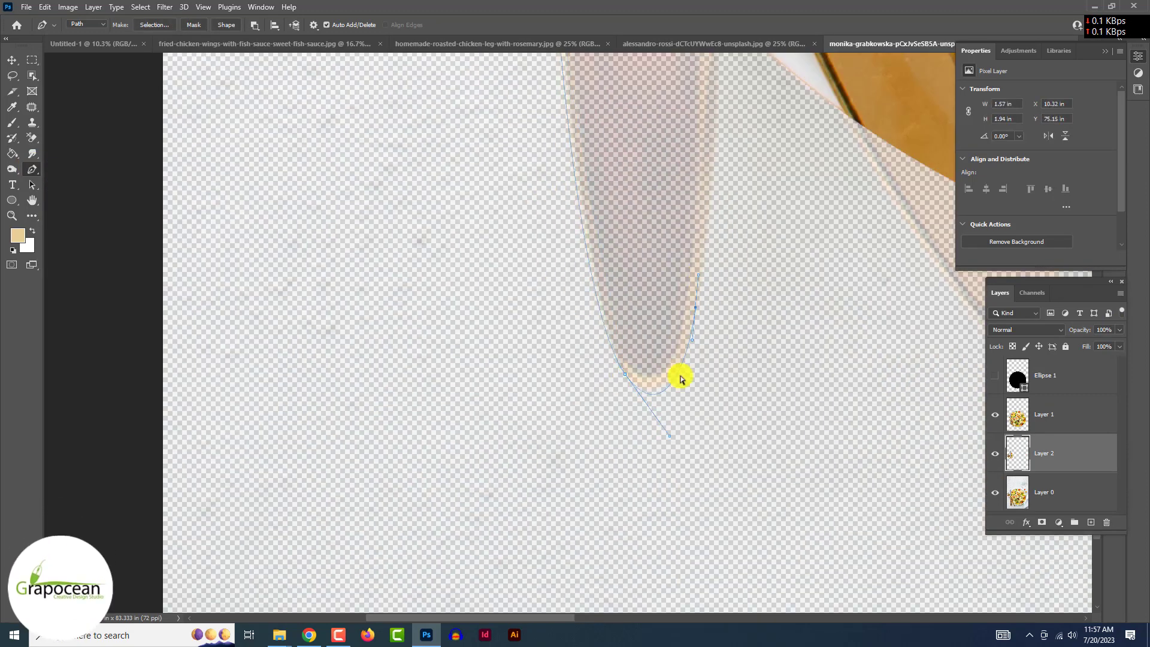
click(655, 394)
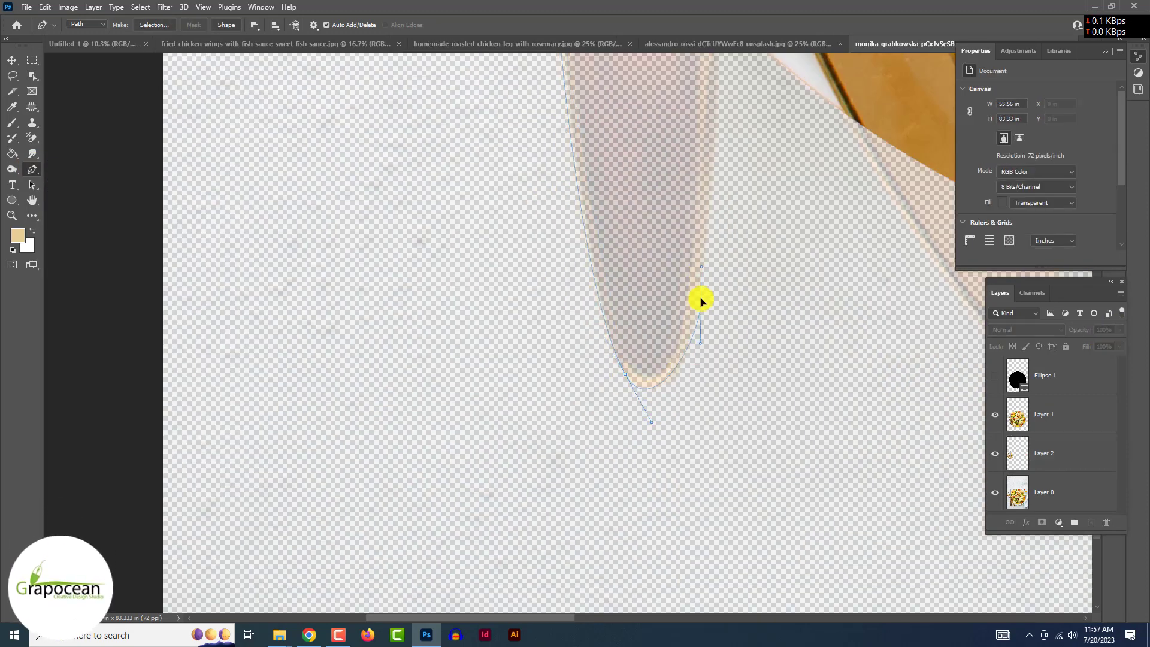
drag(701, 302, 642, 531)
drag(661, 144, 744, 289)
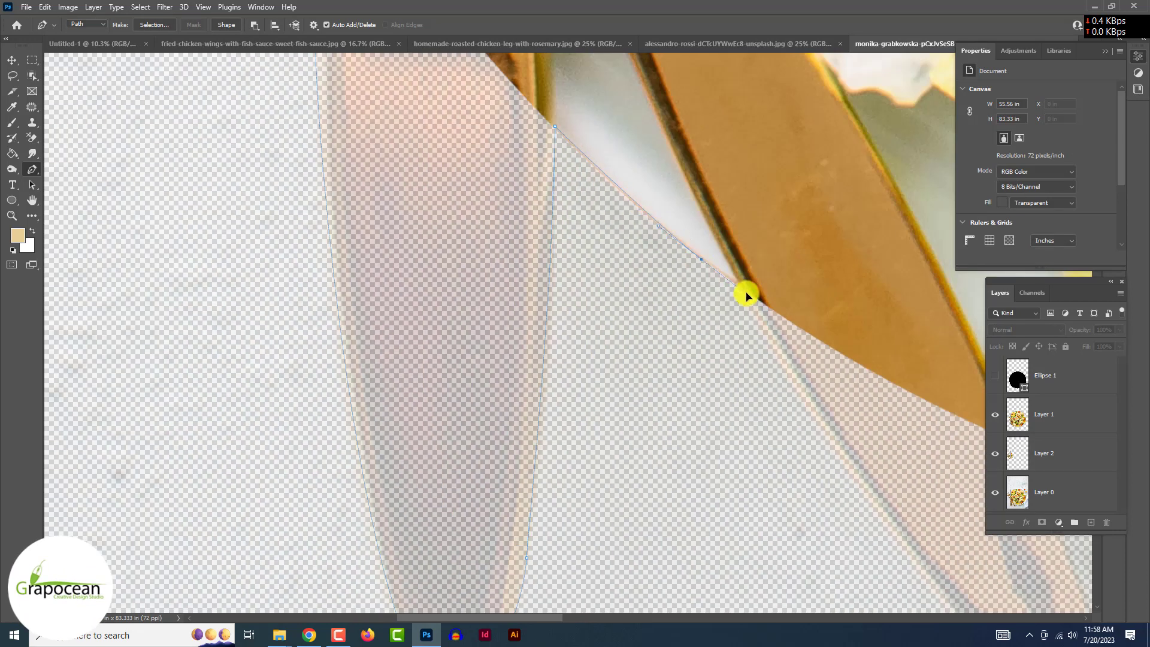
scroll(741, 323, down, 5)
drag(970, 599, 545, 305)
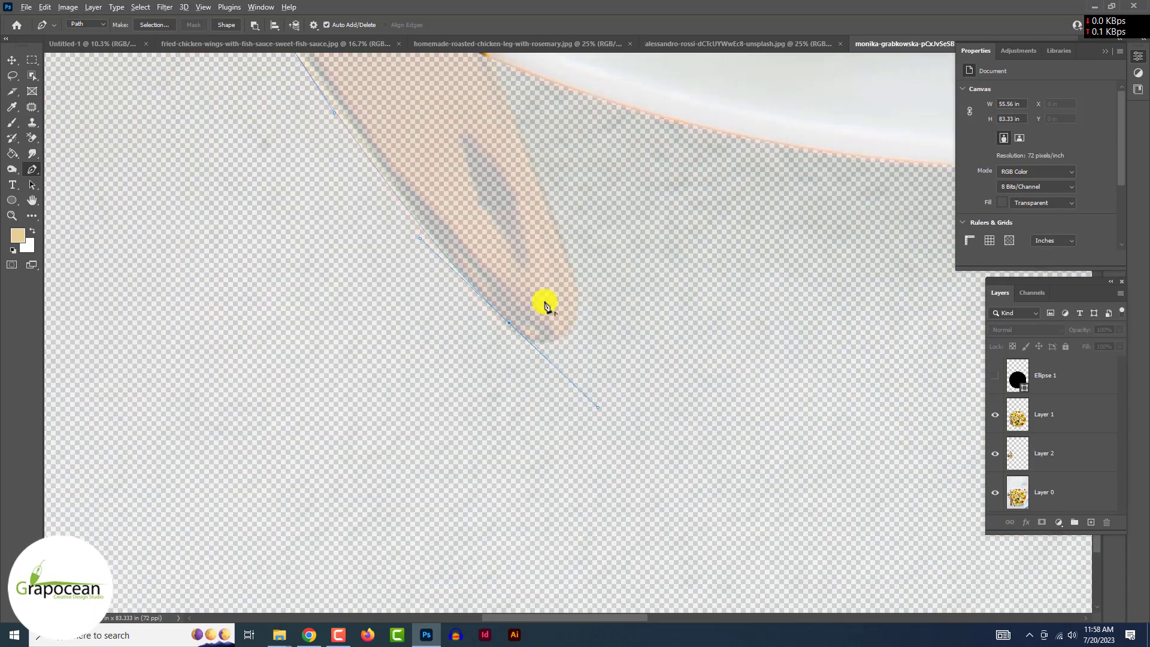
key(ctrl+Return)
Restore Layer 0 to full opacity and convert the plate cut-out layer to a Smart Object.
scroll(501, 219, down, 3)
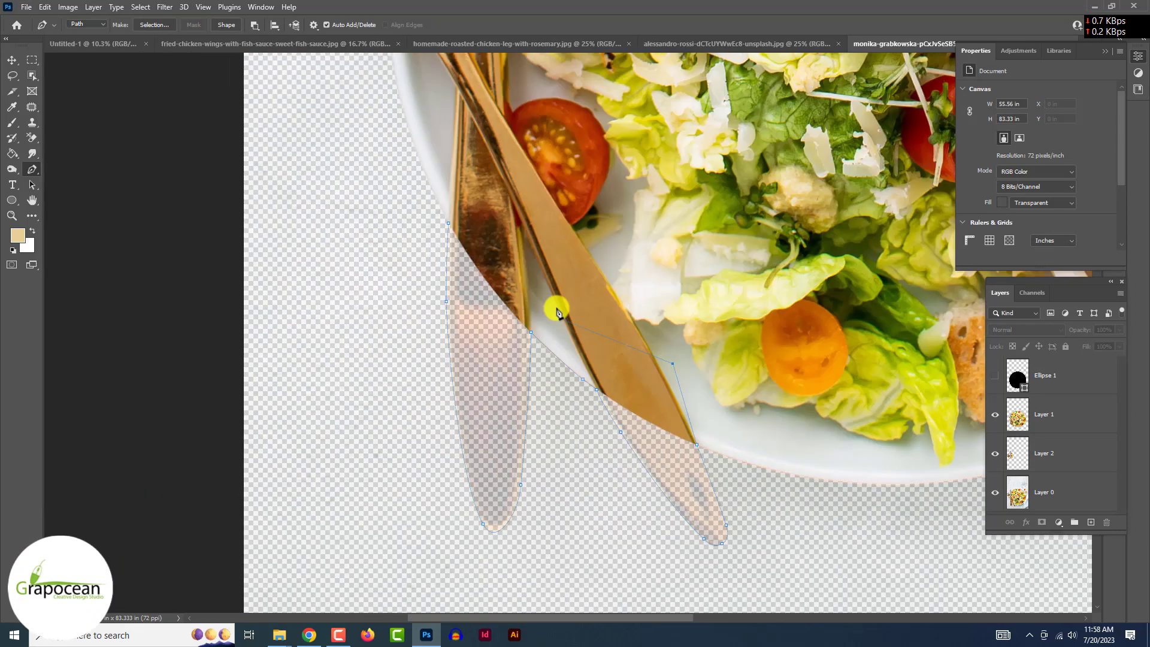
scroll(555, 305, down, 2)
click(1043, 495)
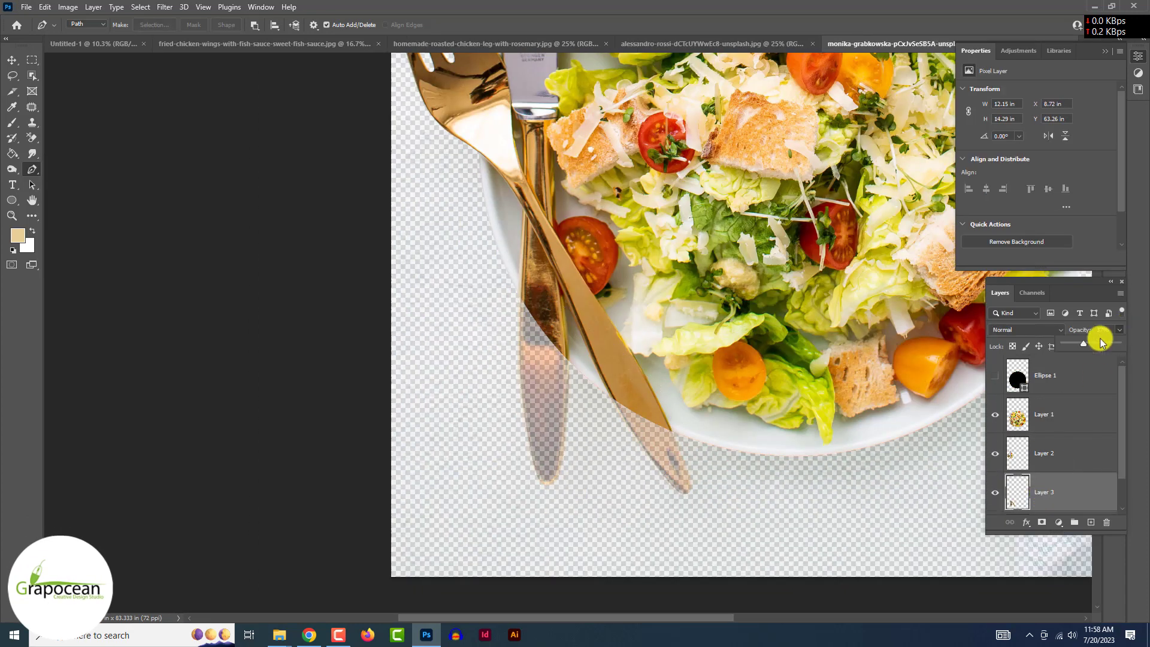
drag(1096, 331, 1126, 330)
key(v)
key(ctrl+0)
right_click(1082, 493)
click(994, 283)
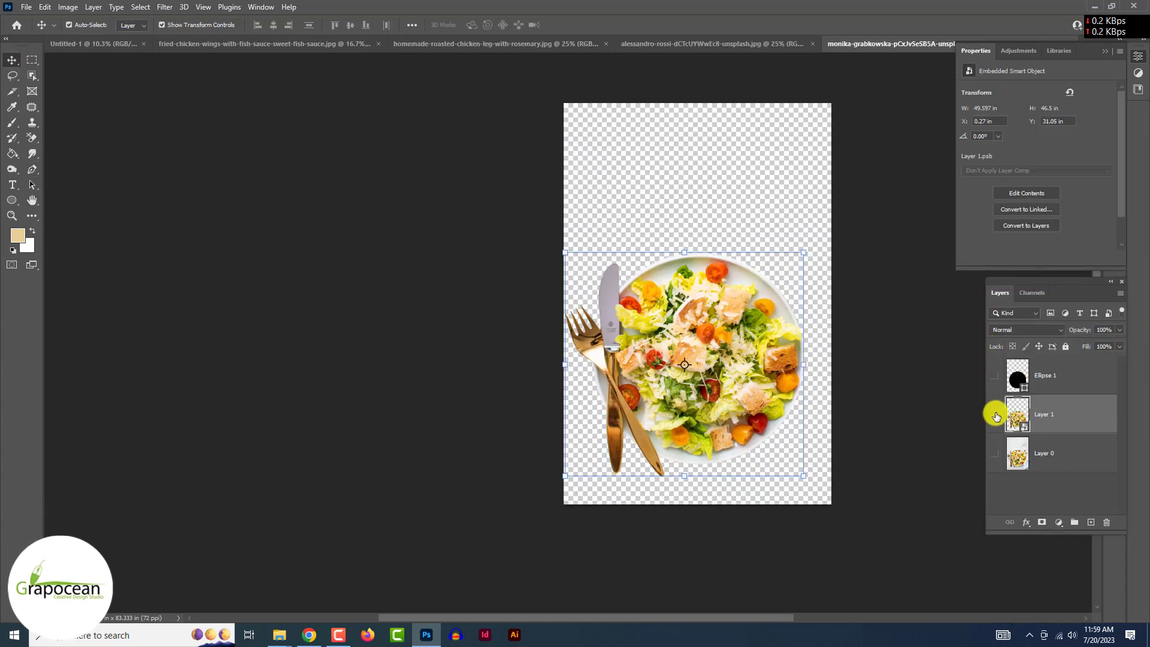
Bring the salad plate cut-out into the banner, scaled down within the middle panels.
drag(218, 97, 311, 141)
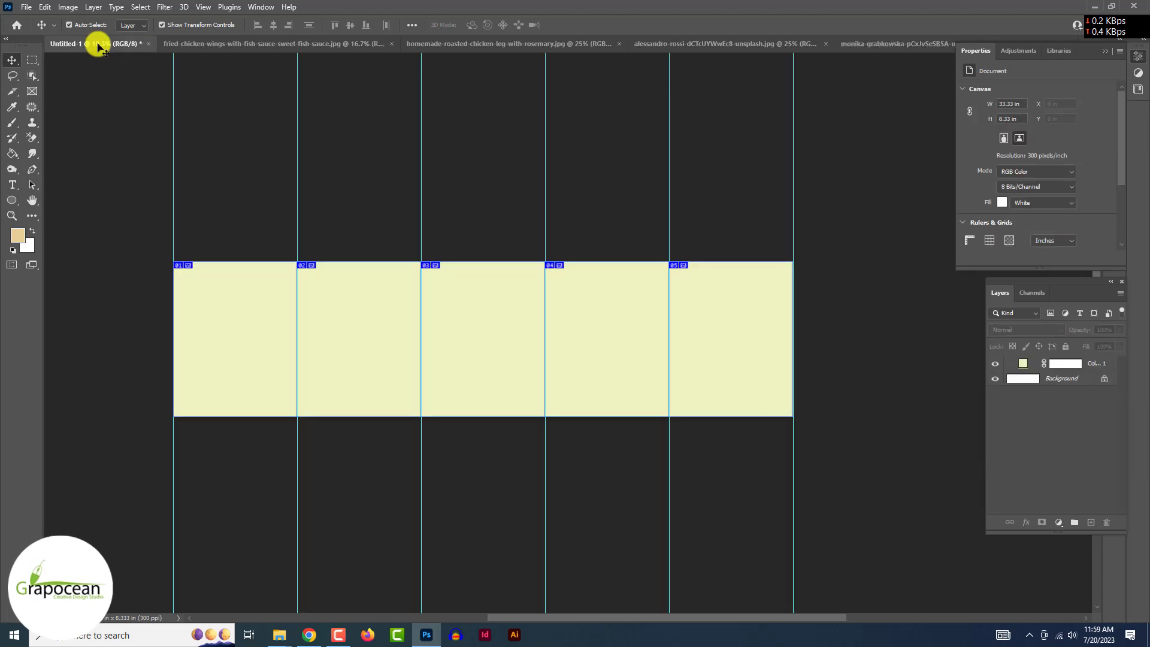
drag(592, 262, 500, 349)
drag(473, 407, 453, 358)
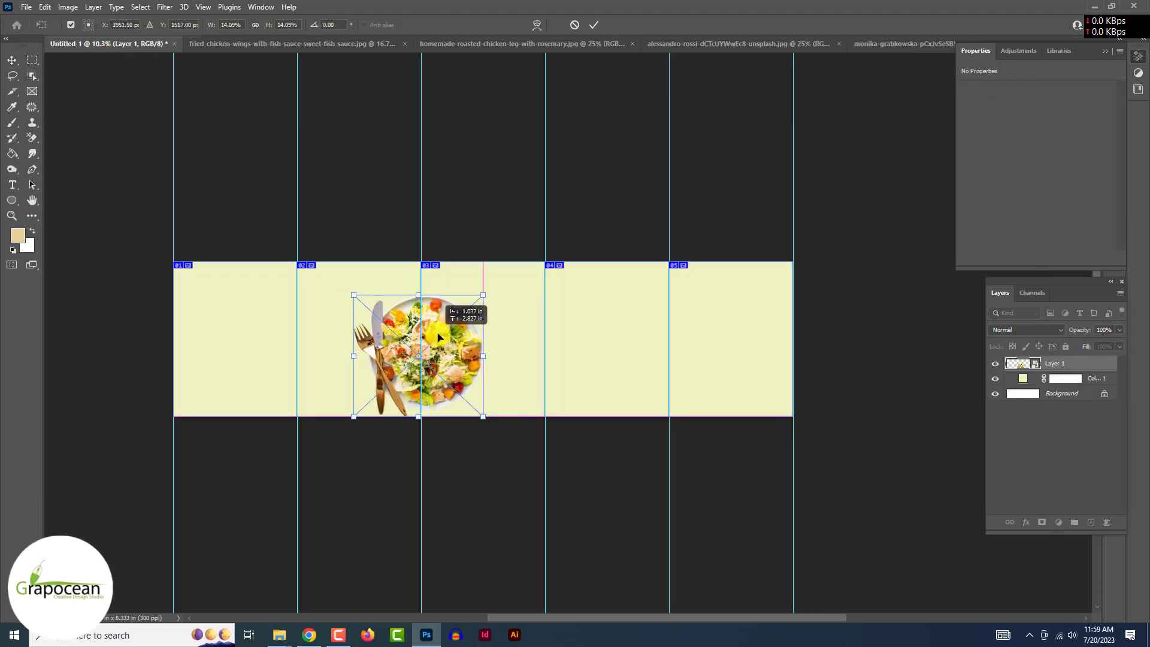
scroll(453, 356, up, 2)
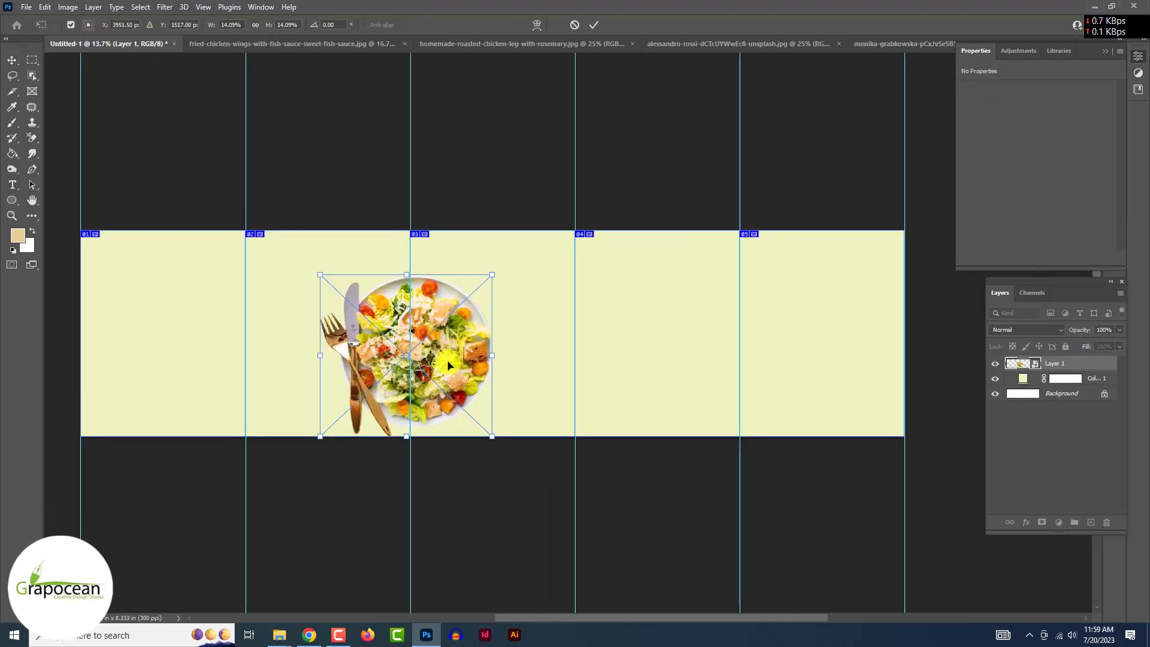
Move the salad plate left across the first divider, shrink it slightly, and apply the transform.
drag(448, 365, 296, 343)
mouse_move(339, 252)
mouse_down()
mouse_move(316, 274)
mouse_move(307, 266)
mouse_up()
click(594, 25)
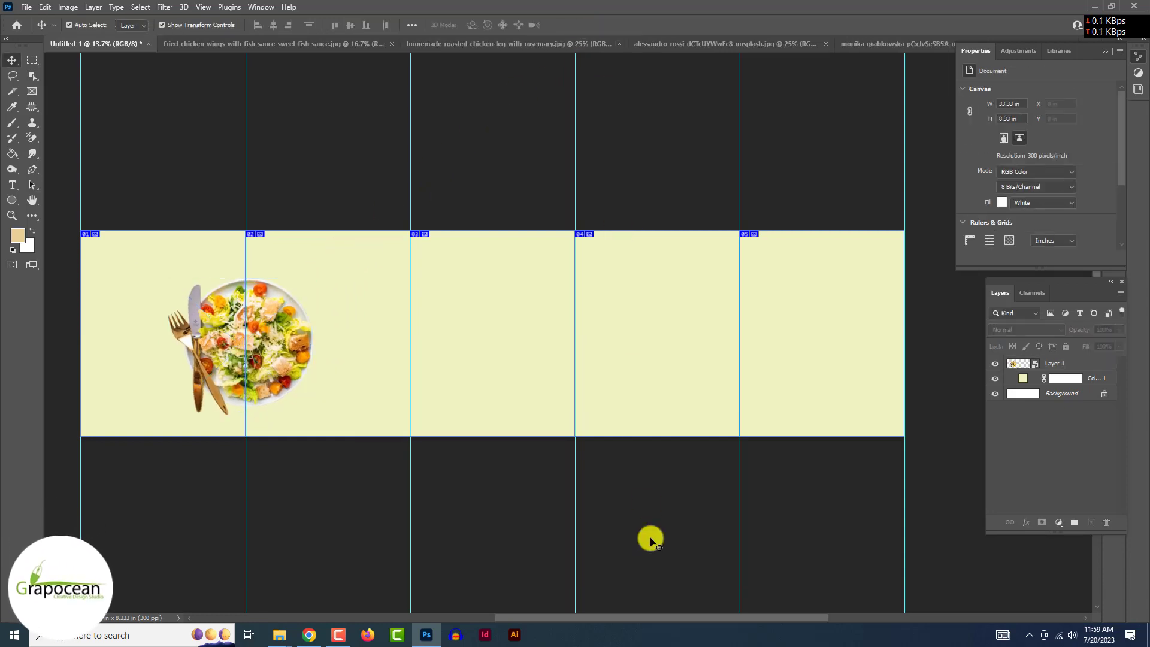
click(32, 169)
Draw a wavy curved shape path from the banner's top edge down to its left edge.
mouse_move(159, 276)
mouse_down()
mouse_move(163, 314)
mouse_move(94, 347)
mouse_up()
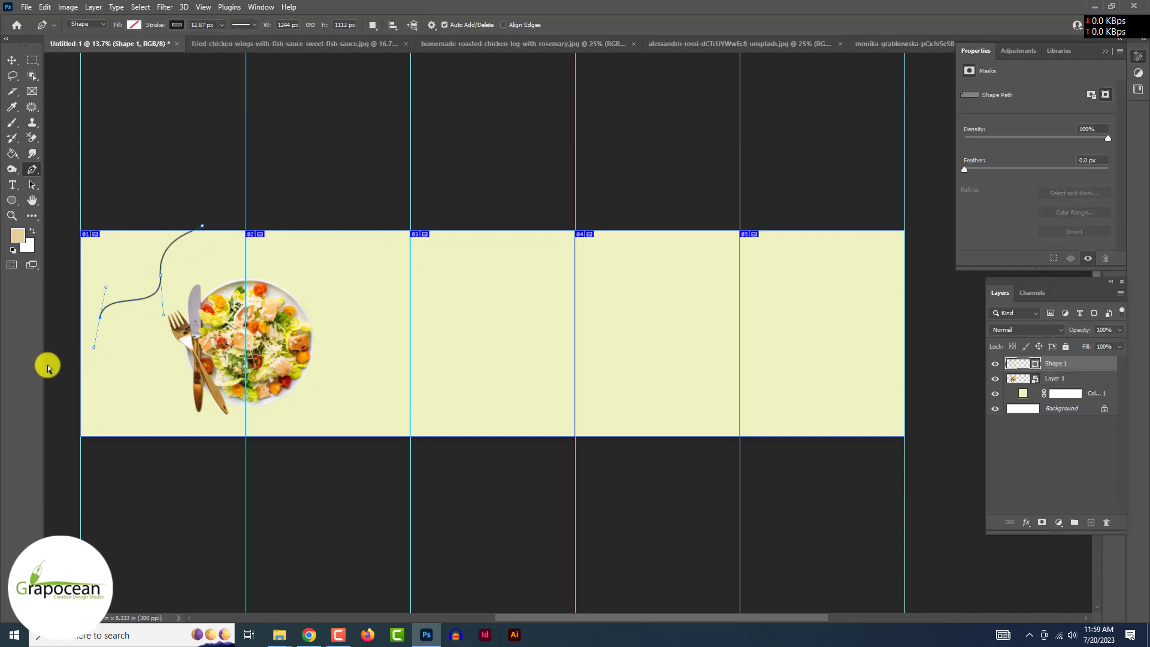
key(ctrl+z)
click(198, 221)
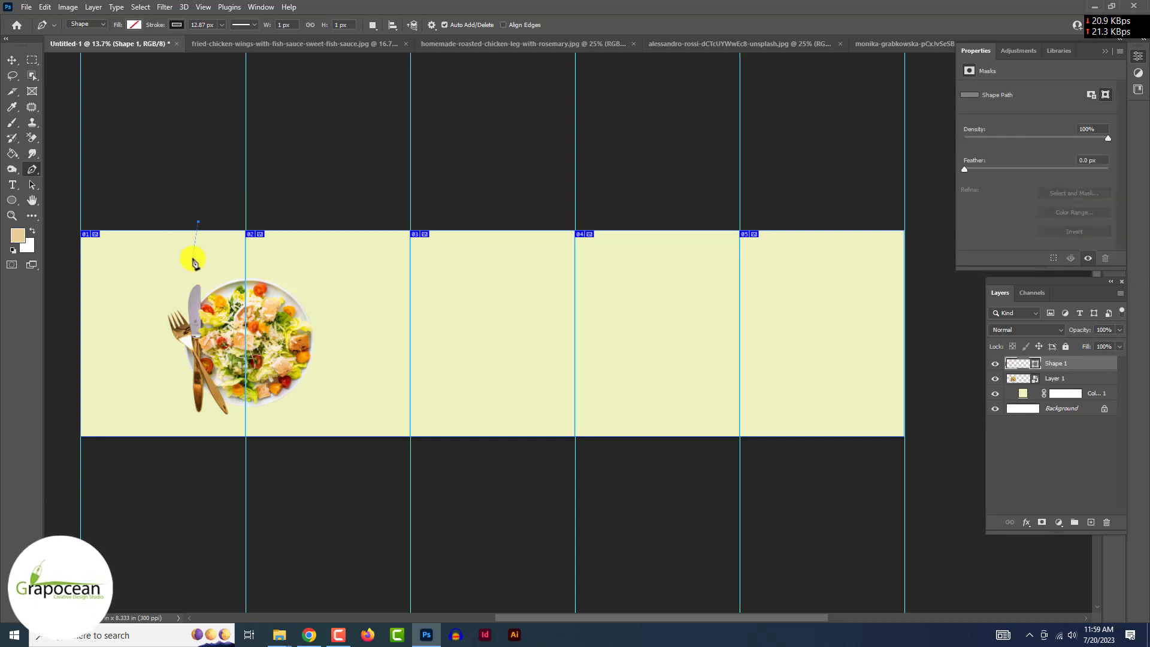
drag(96, 335, 95, 364)
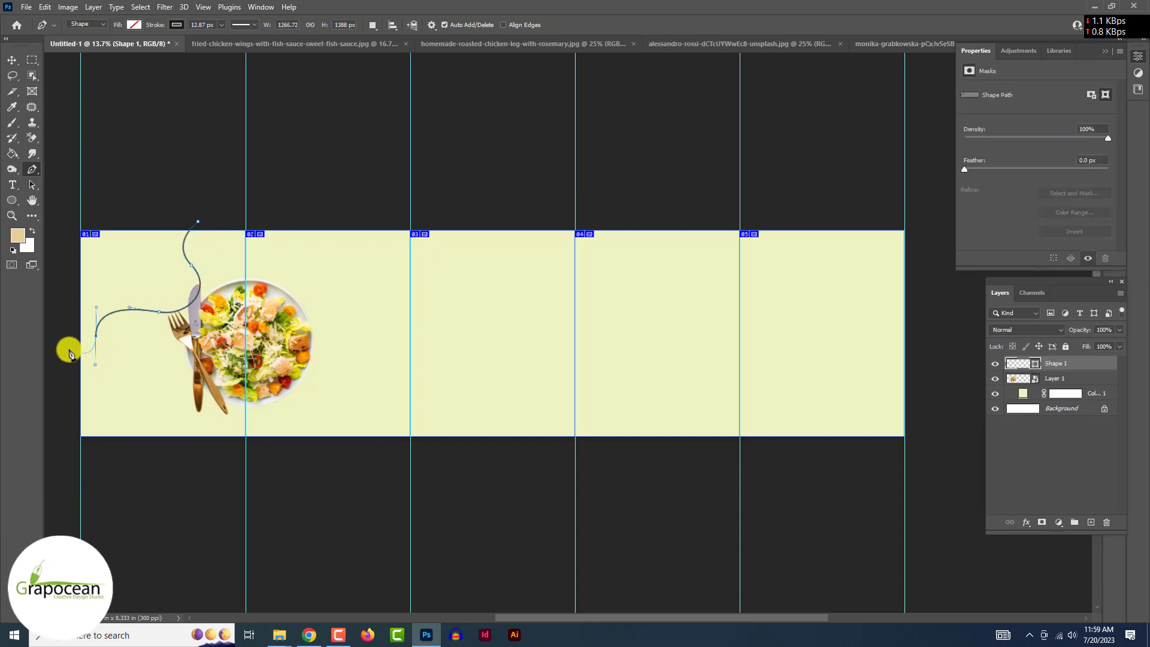
click(12, 106)
scroll(70, 242, up, 5)
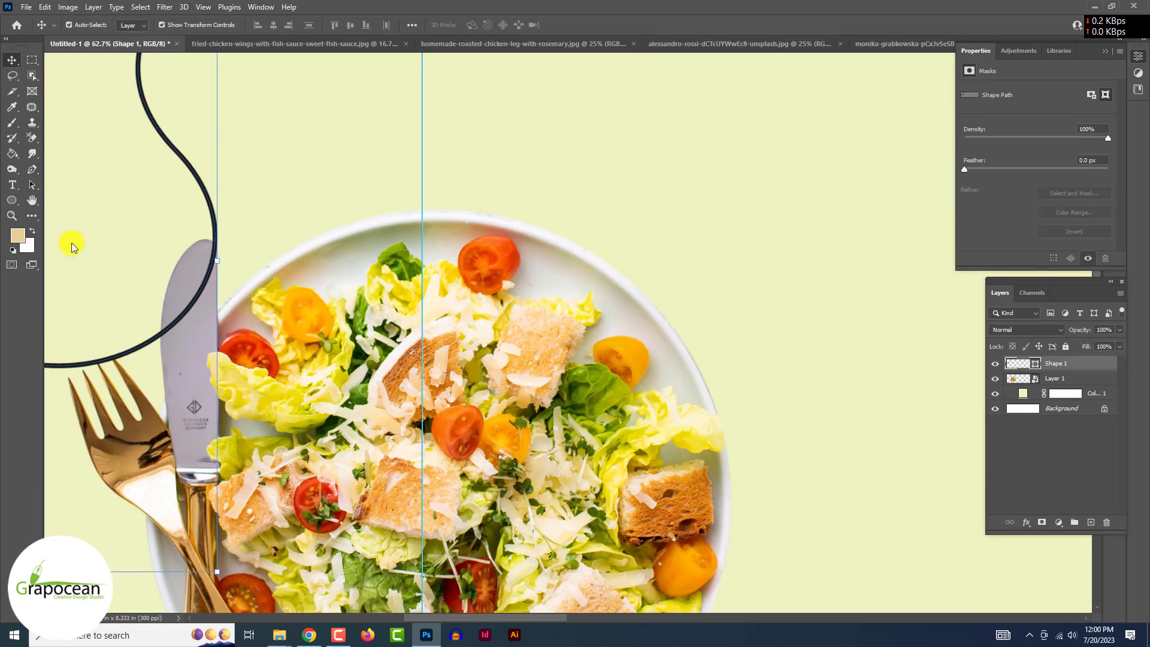
Pick a new colour and apply it as the curve's dark teal stroke.
click(17, 235)
click(1010, 570)
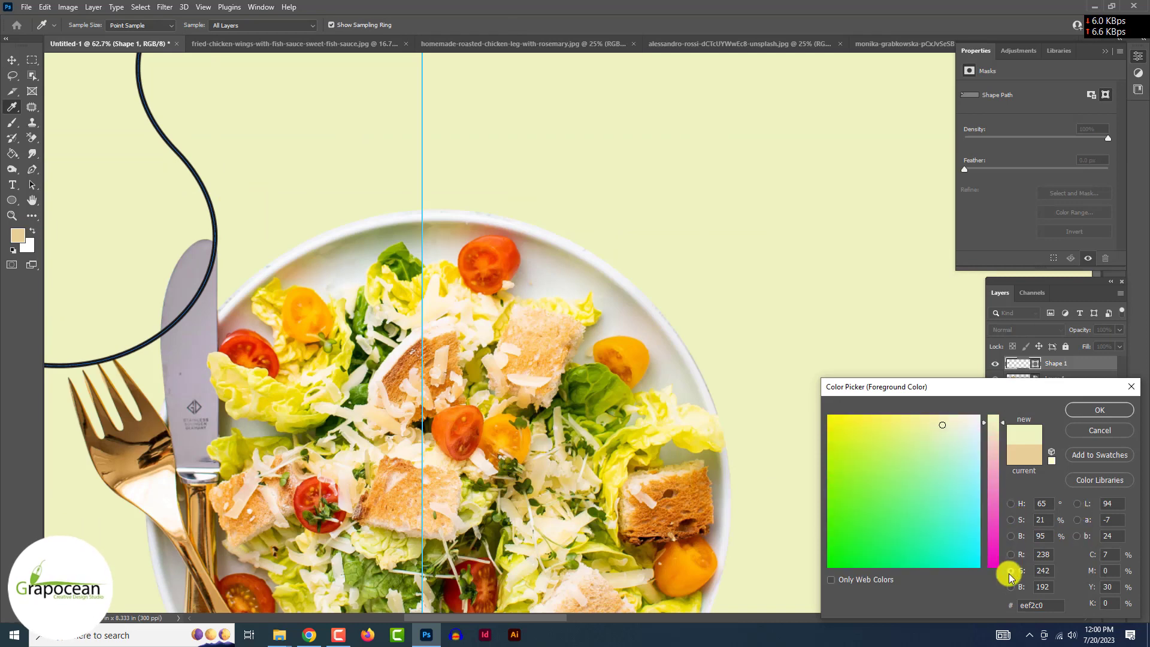
click(994, 542)
right_click(1024, 605)
click(1036, 495)
click(1099, 409)
click(206, 26)
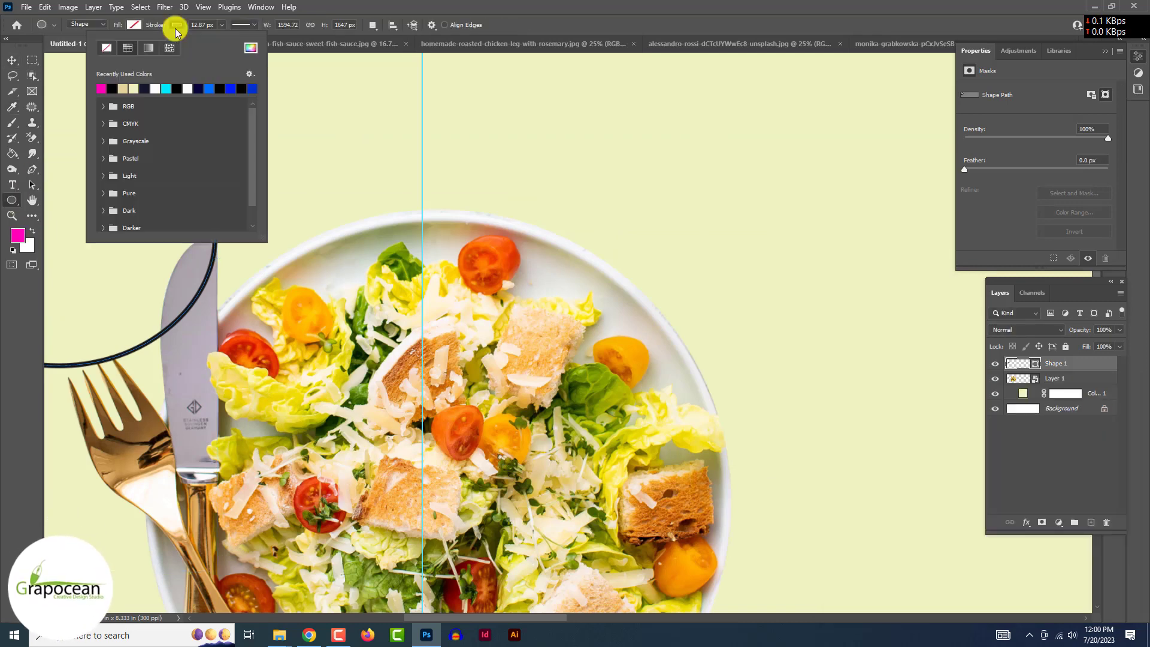
key(v)
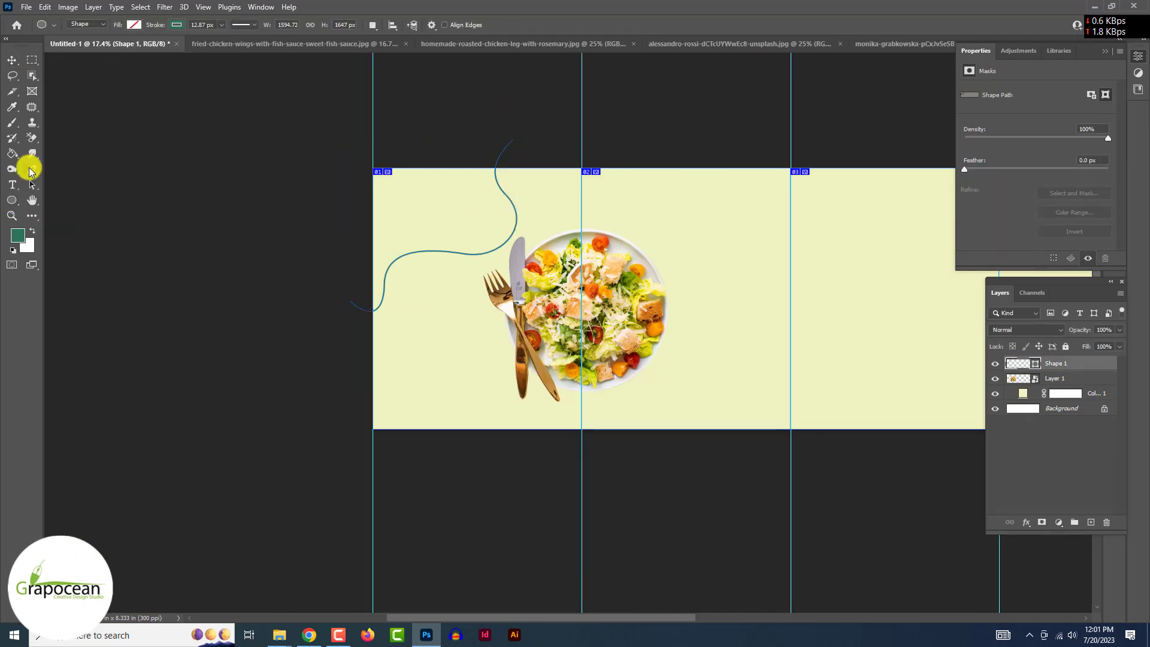
Give the wavy shape a solid orange fill, forming a blob in the top-left corner.
click(134, 24)
click(85, 48)
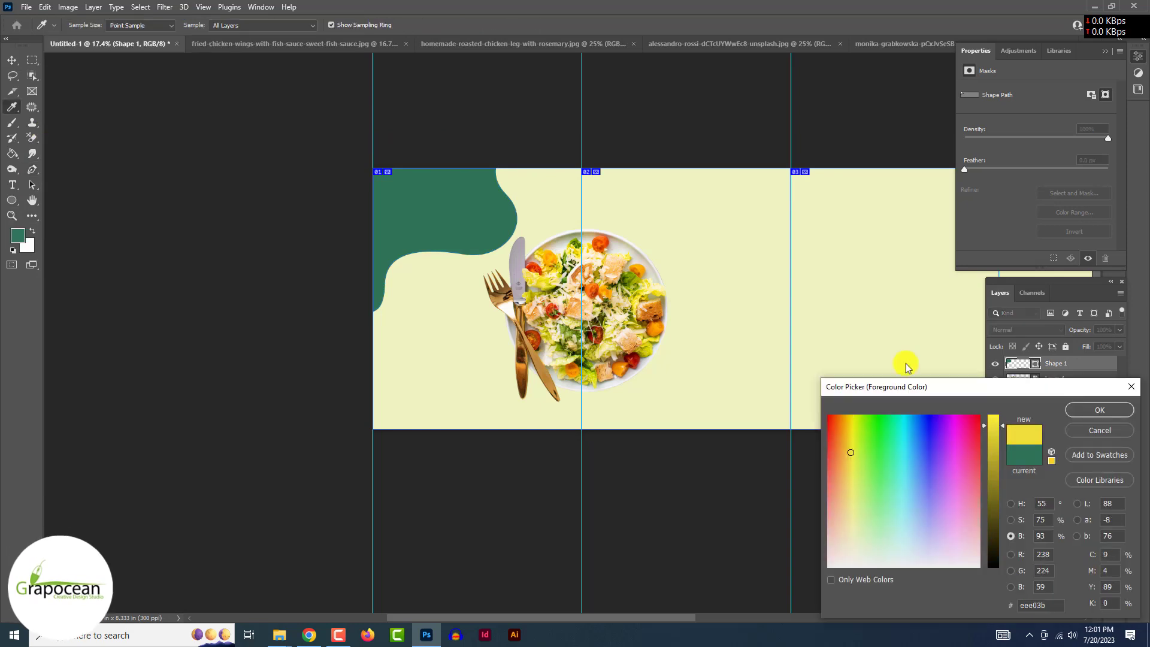
click(59, 88)
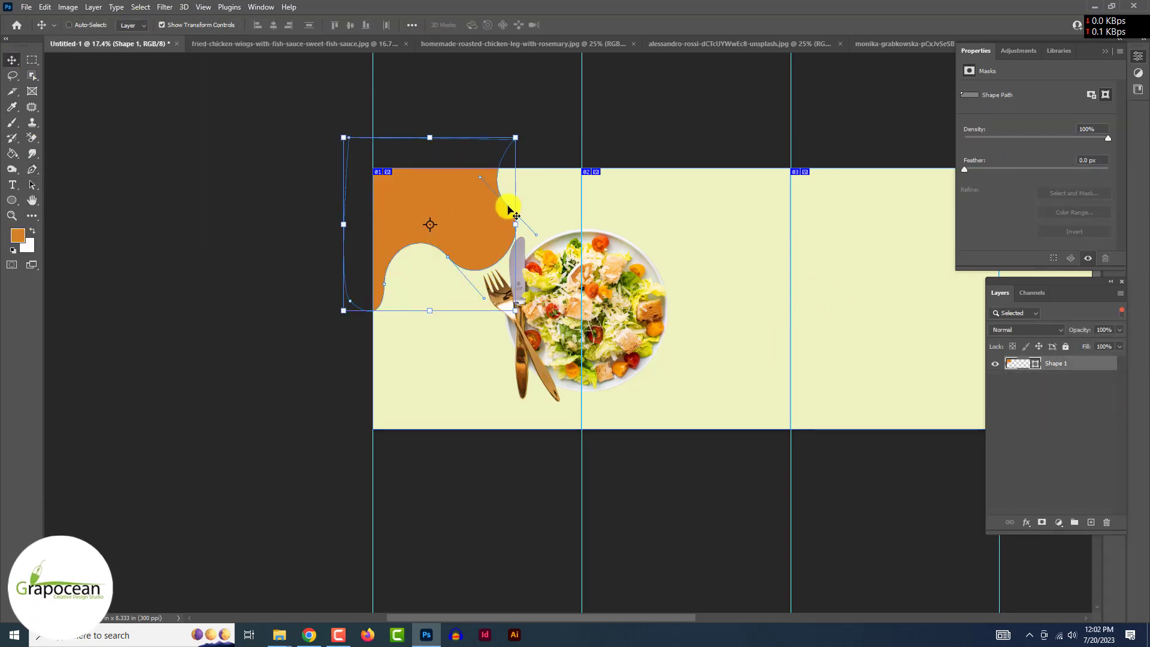
click(359, 232)
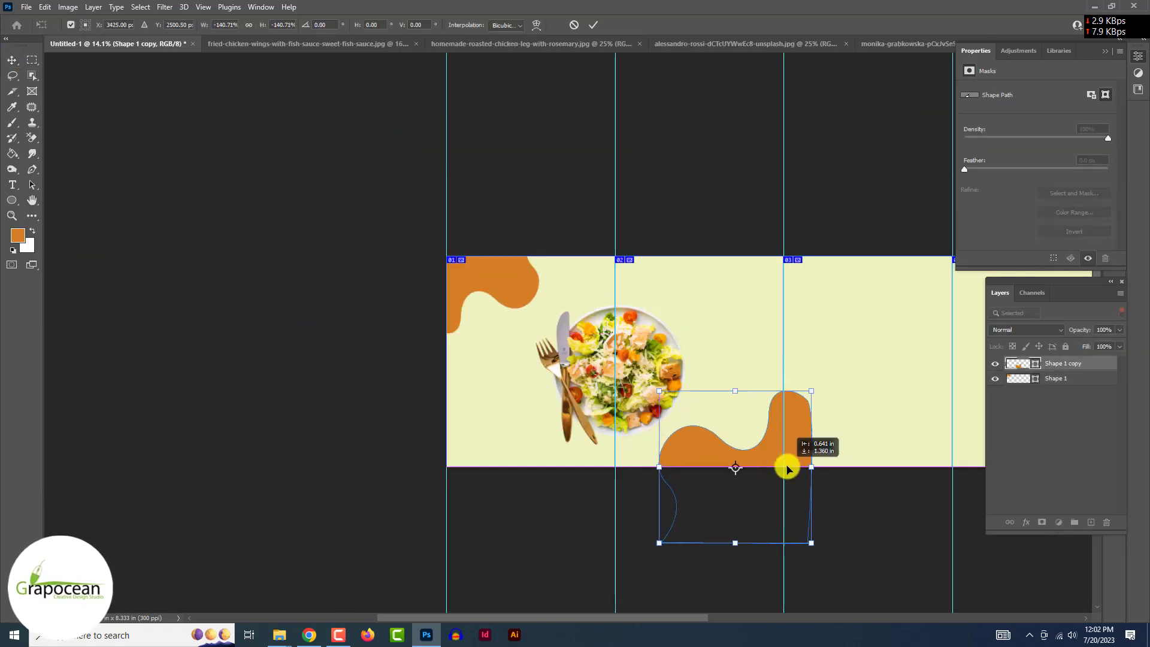
Commit the flipped copy of the orange blob along the banner's bottom edge.
click(20, 58)
key(p)
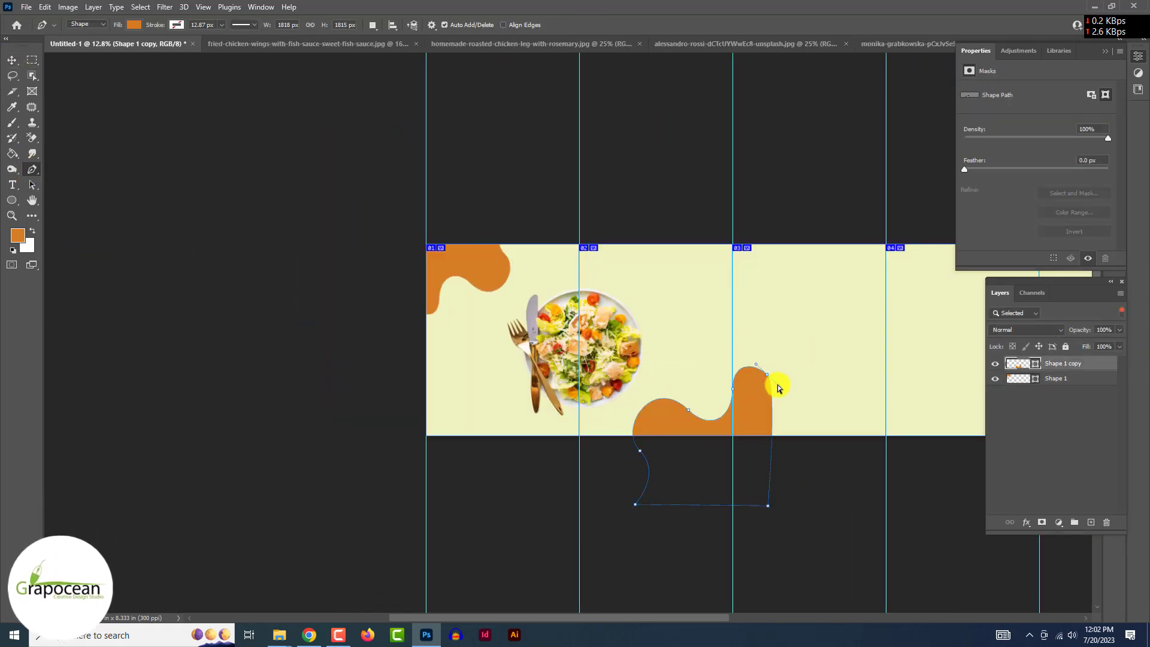
scroll(779, 398, up, 2)
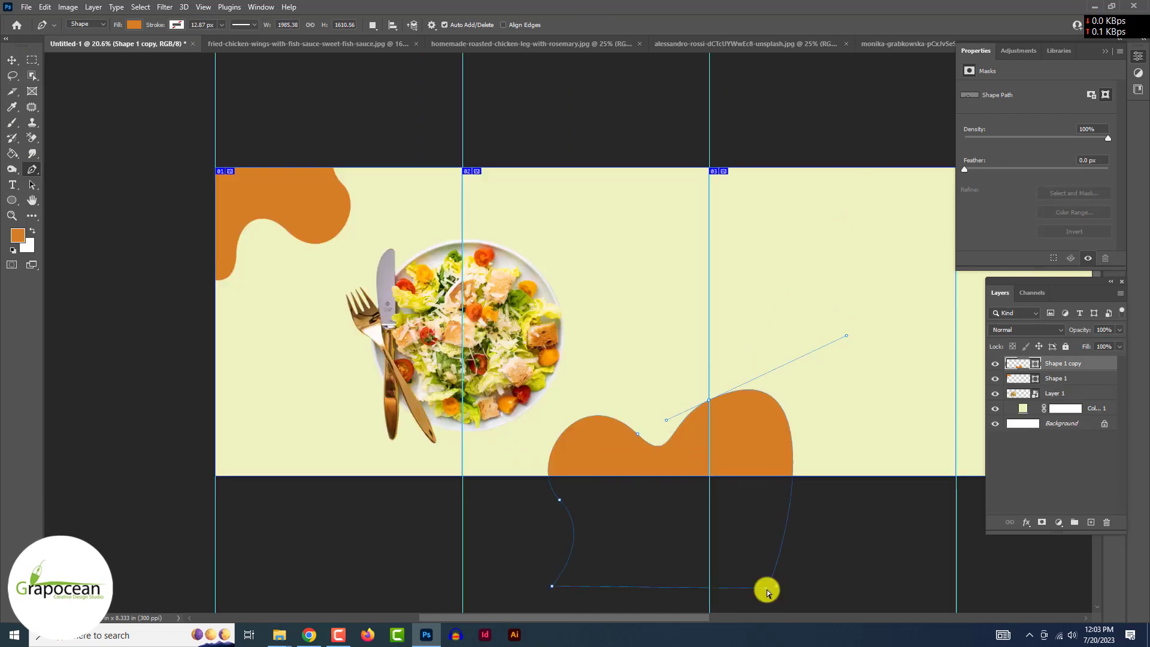
scroll(798, 506, down, 2)
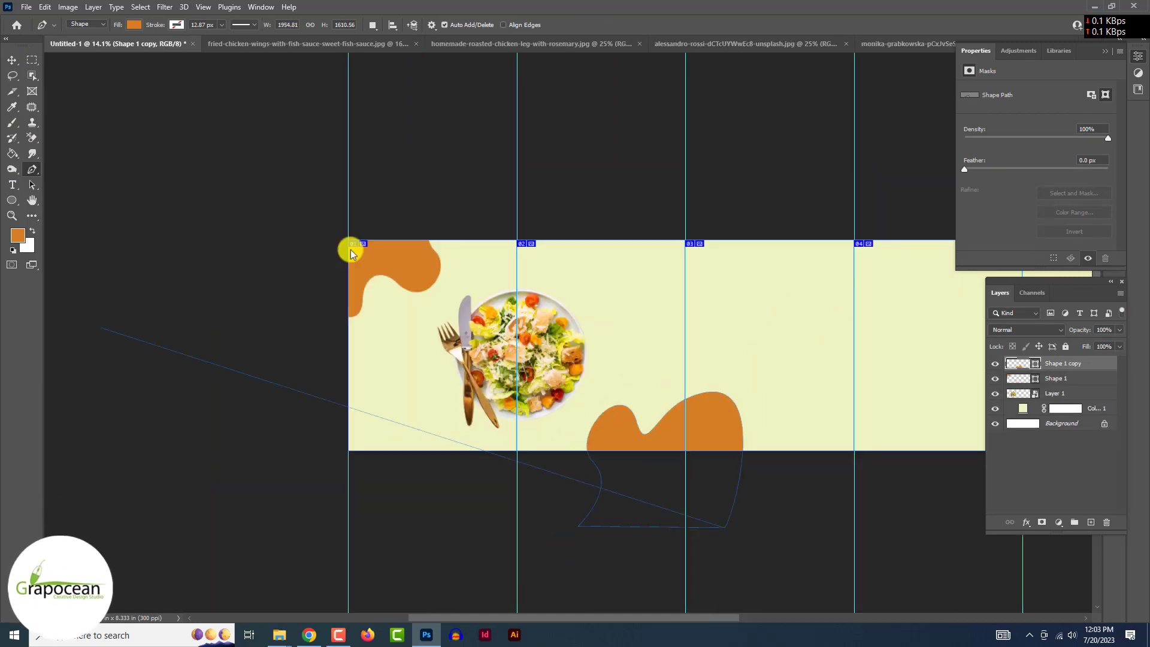
Reposition the salad plate layer and scale it down further.
click(1053, 392)
key(ctrl+t)
drag(521, 360, 706, 342)
scroll(706, 342, down, 1)
drag(634, 332, 617, 310)
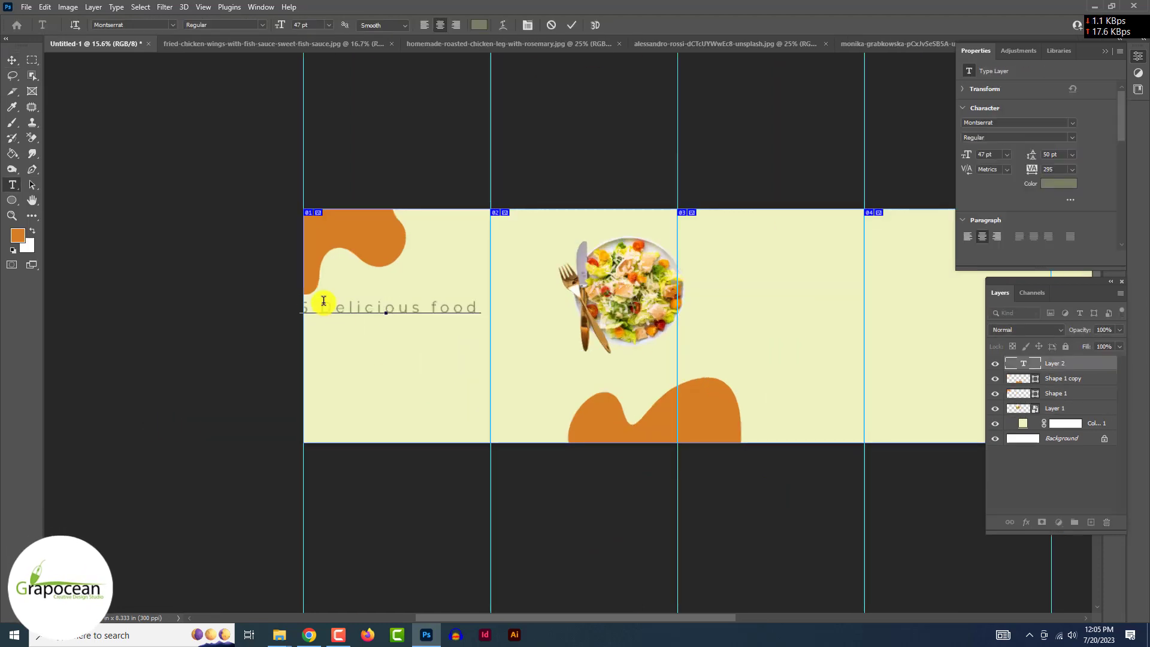
Set the '5 Delicious food' heading in Lora Bold.
click(324, 301)
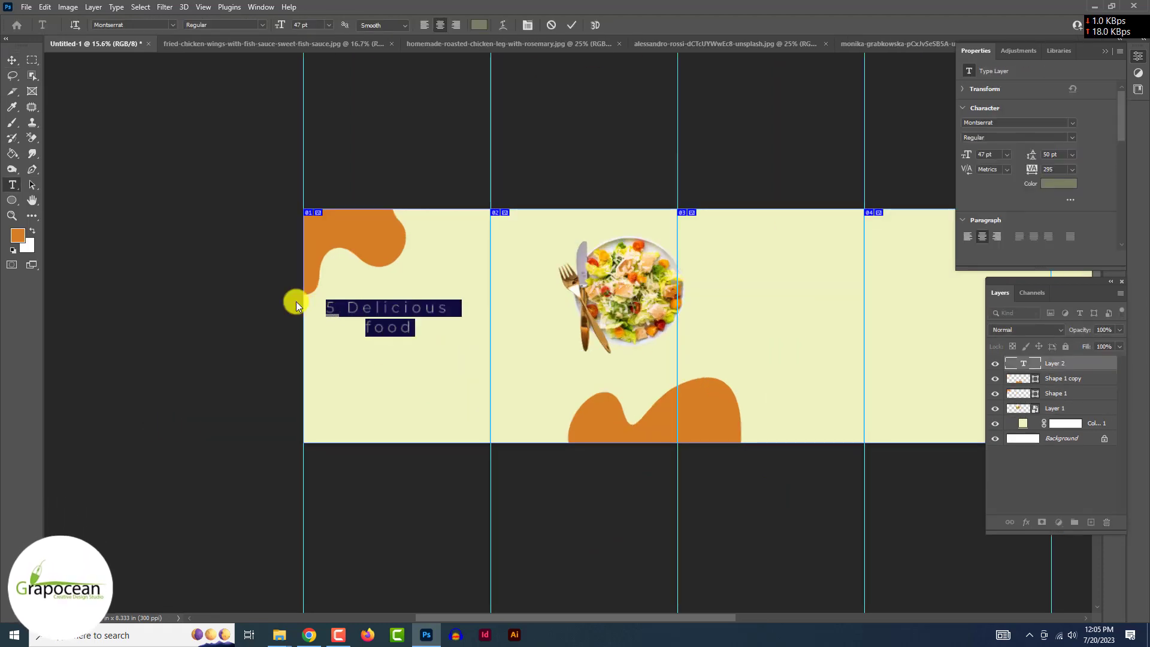
click(172, 24)
key(Down)
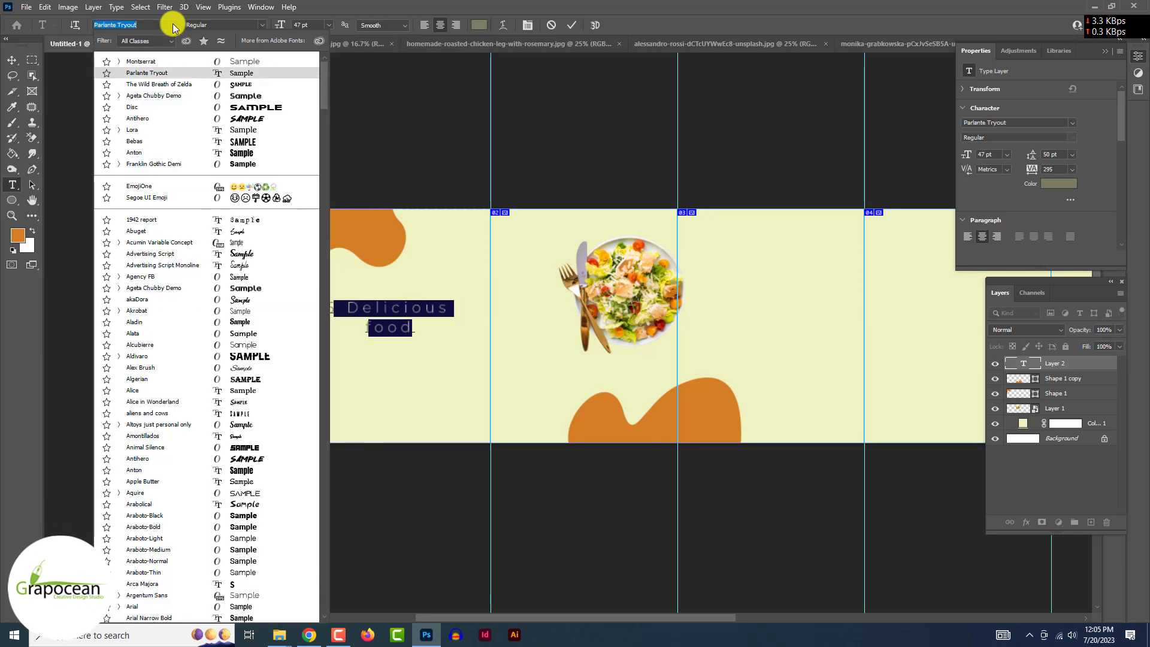
key(Down)
key(Down)
key(Down)
key(Down)
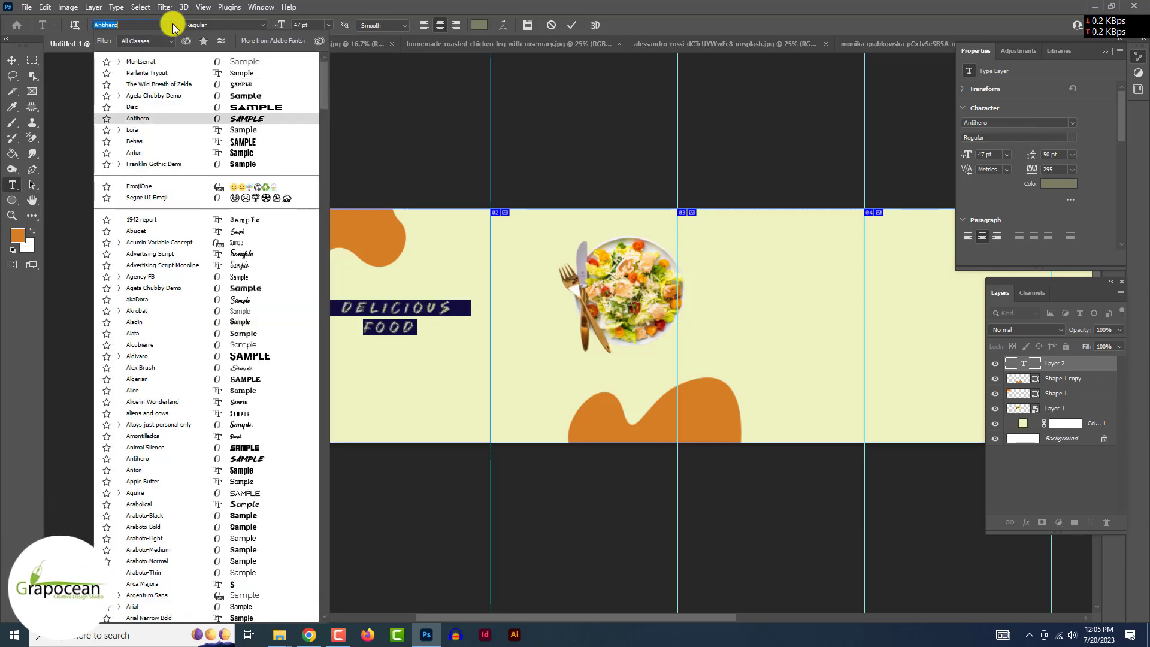
key(Down)
click(238, 135)
click(413, 330)
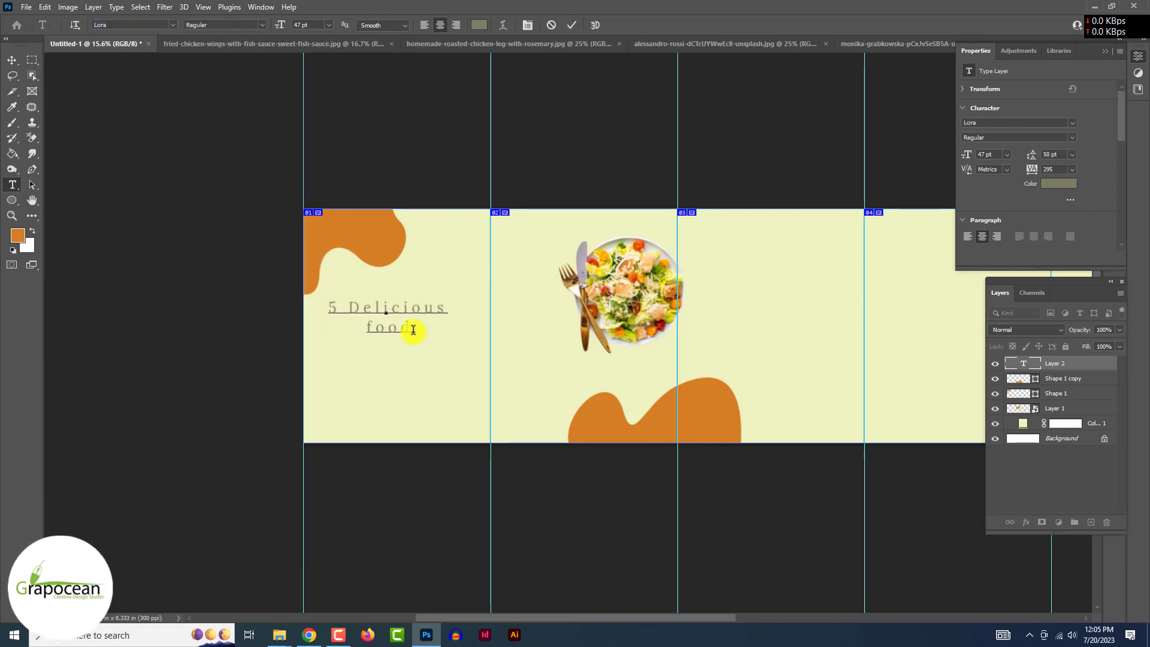
click(261, 27)
click(245, 90)
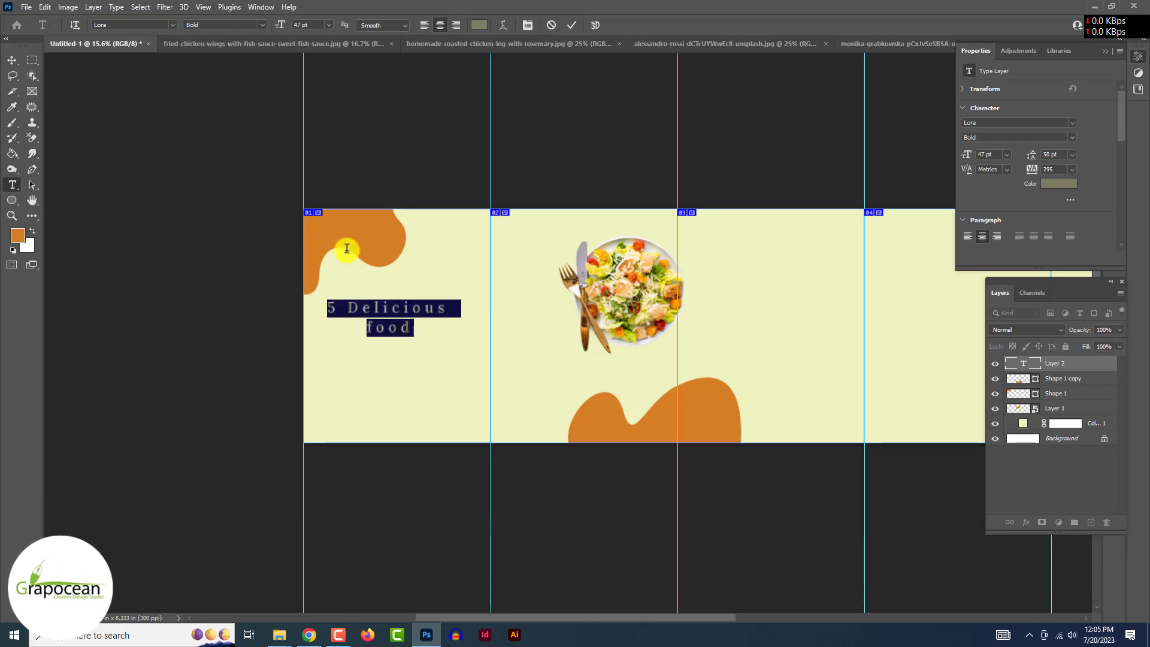
Enlarge the FOOD line to 148 pt with tracking 0.
drag(412, 327, 303, 322)
drag(278, 26, 335, 28)
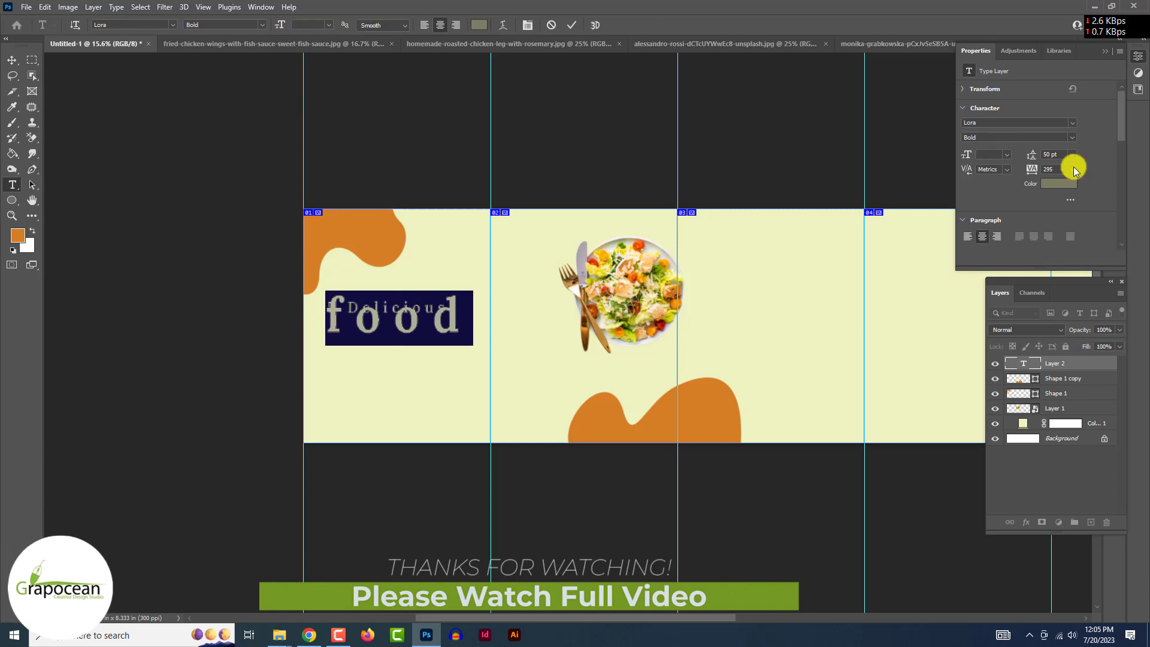
click(1072, 169)
click(1063, 237)
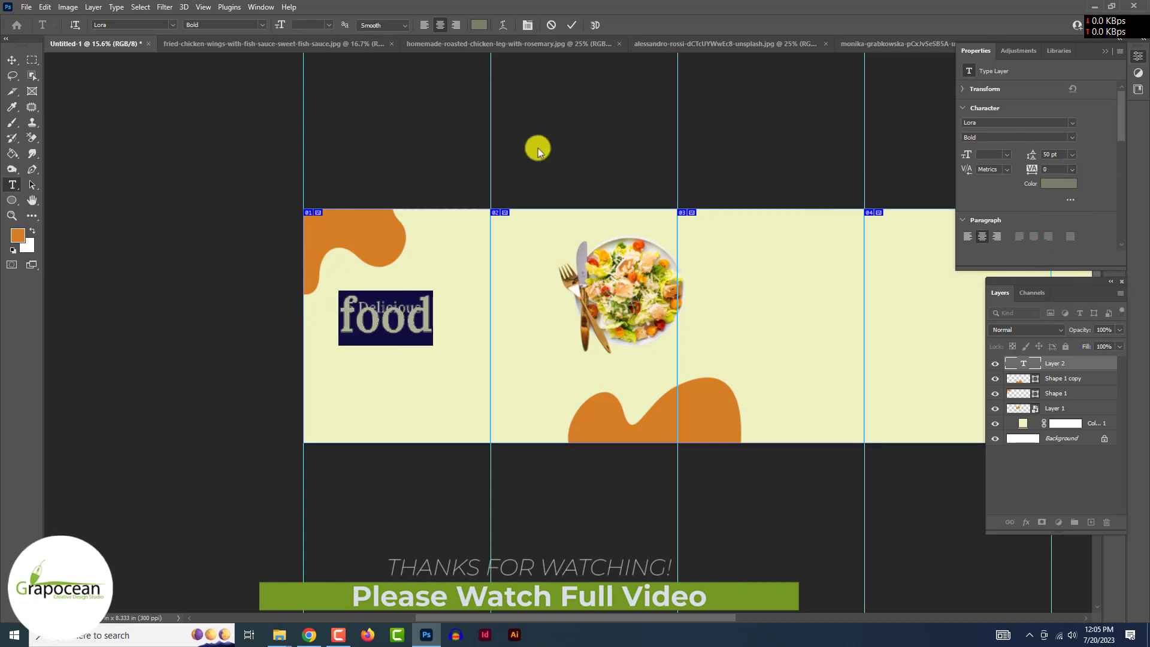
click(12, 59)
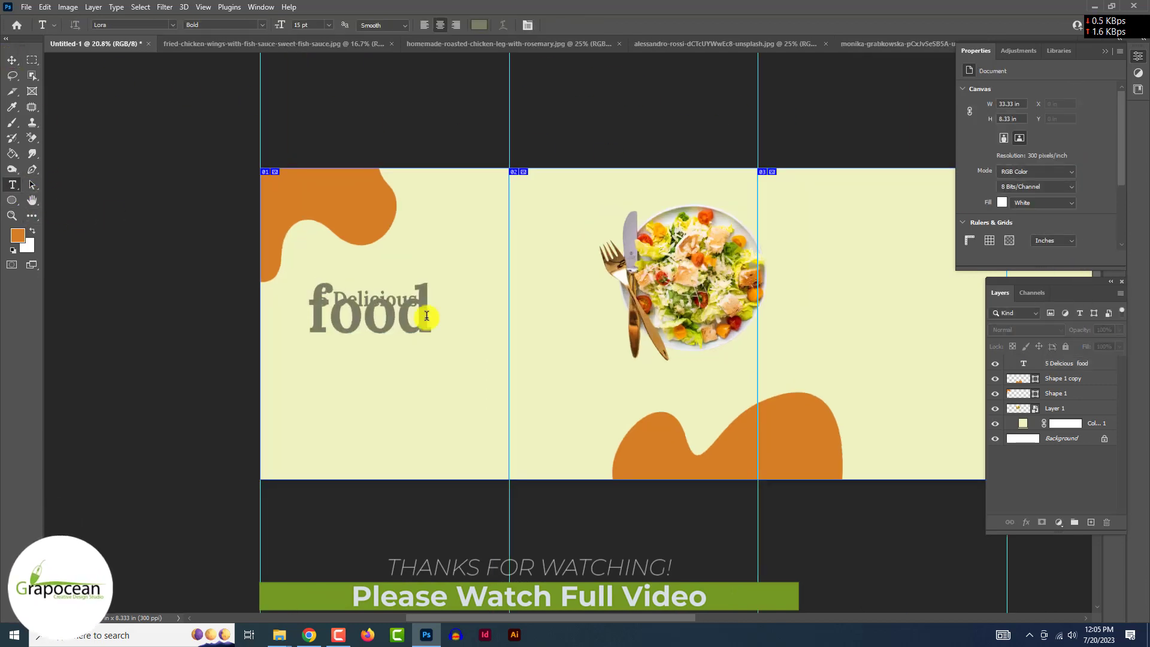
Widen the heading's leading and apply All Caps with Optical kerning.
drag(426, 315, 269, 282)
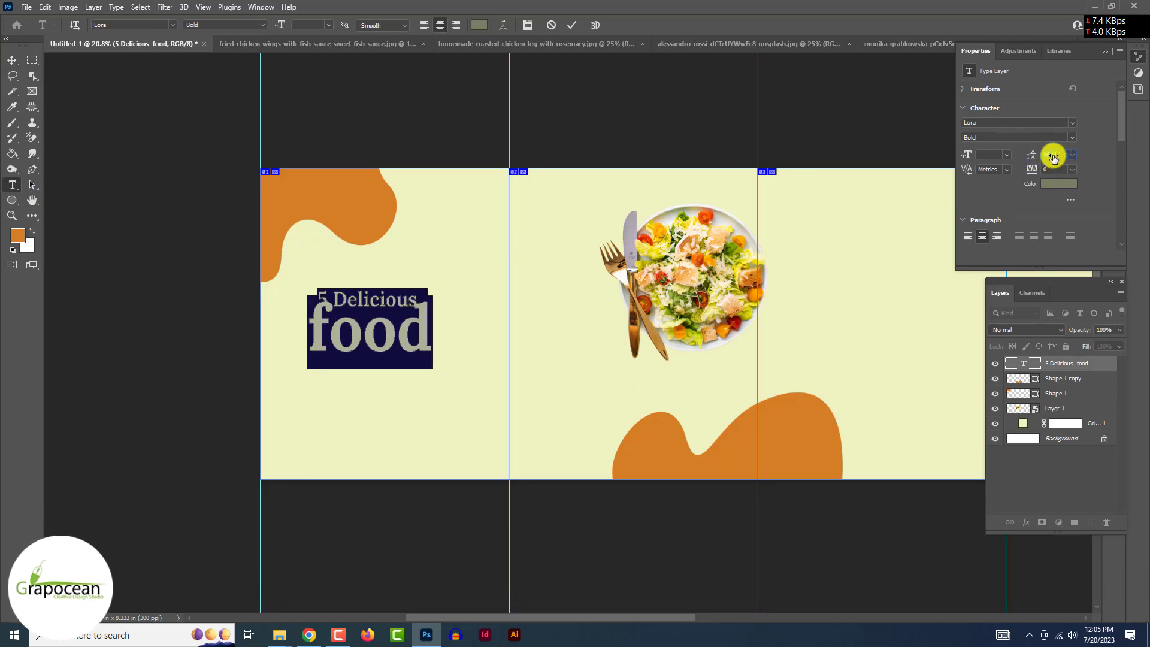
drag(1052, 157, 1068, 157)
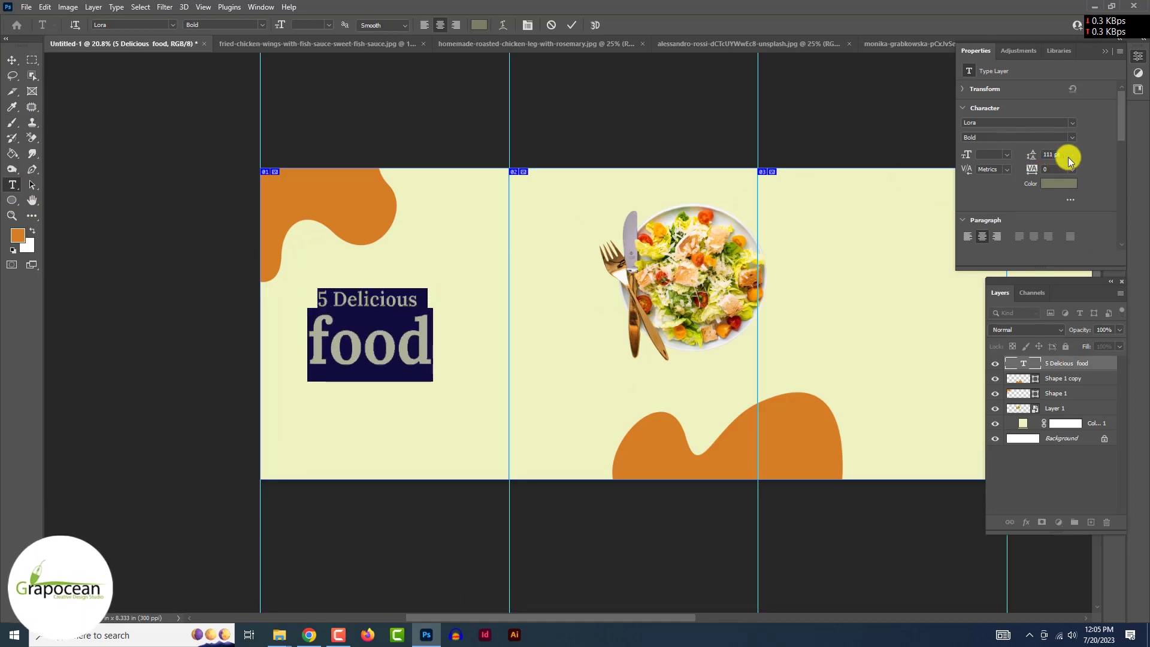
click(1070, 200)
click(878, 276)
click(1006, 169)
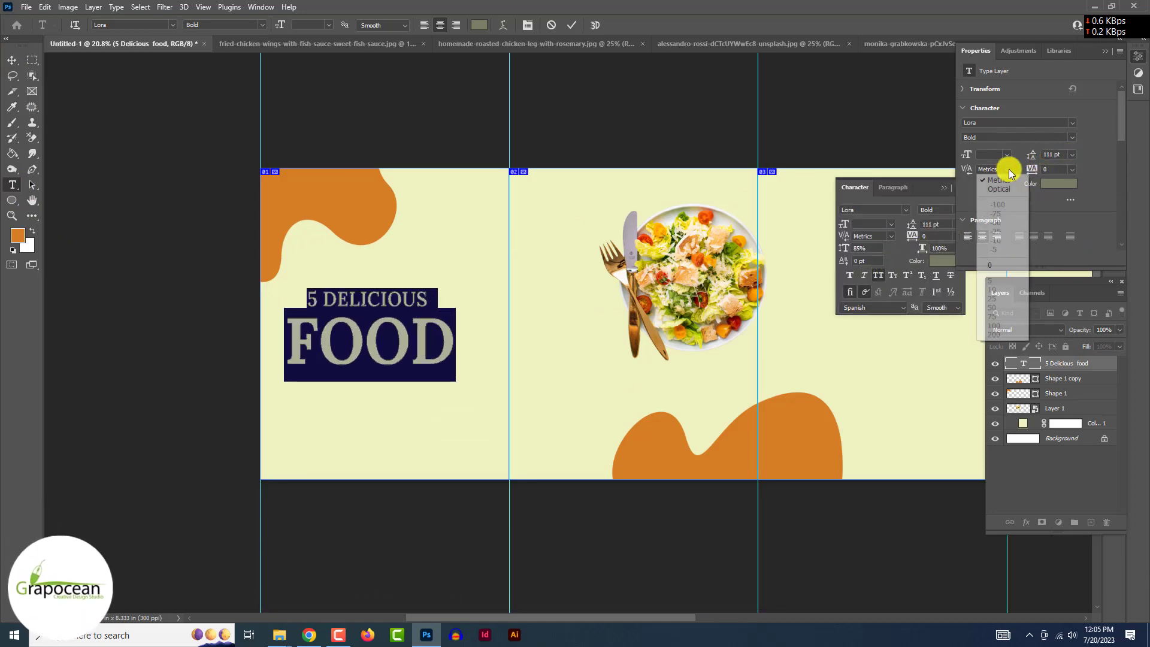
click(1007, 189)
click(443, 337)
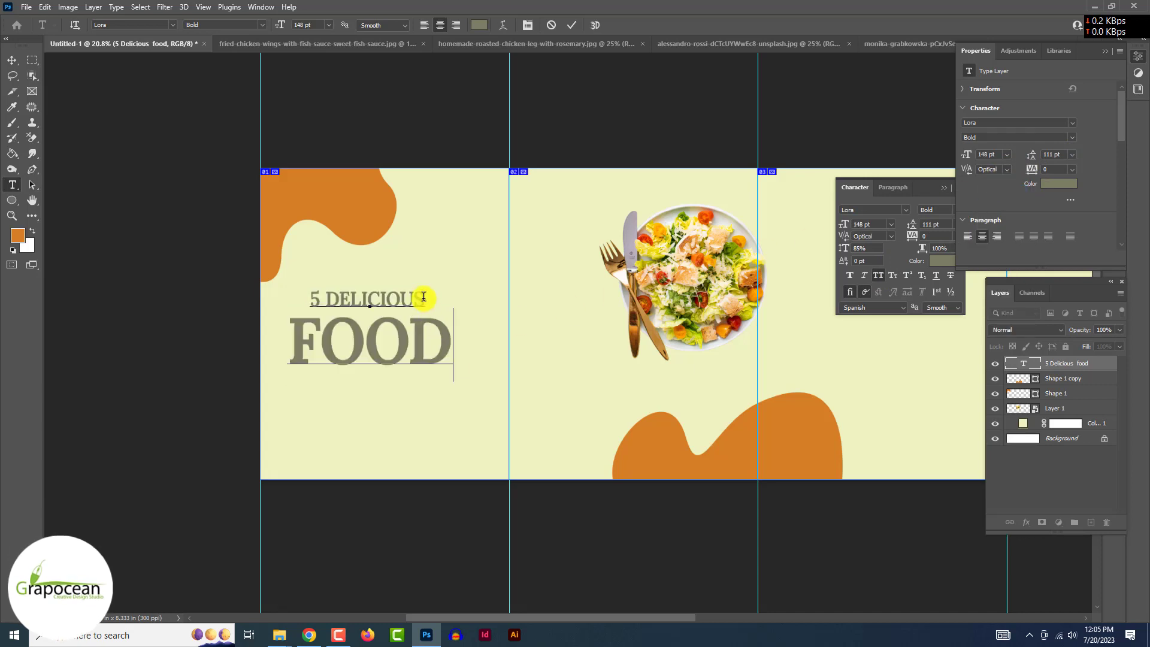
Move the heading up and right, shrink FOOD slightly, and tighten the line spacing.
click(12, 60)
mouse_move(395, 344)
mouse_down()
mouse_move(423, 337)
mouse_move(410, 339)
mouse_up()
click(418, 350)
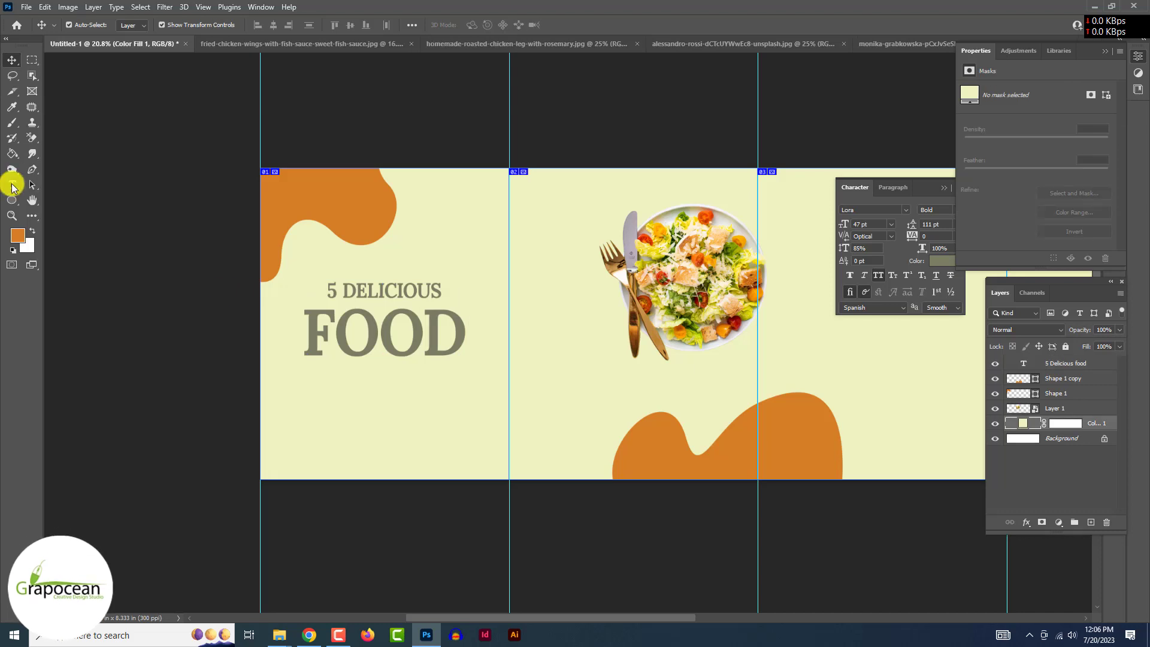
double_click(458, 331)
drag(264, 28, 260, 31)
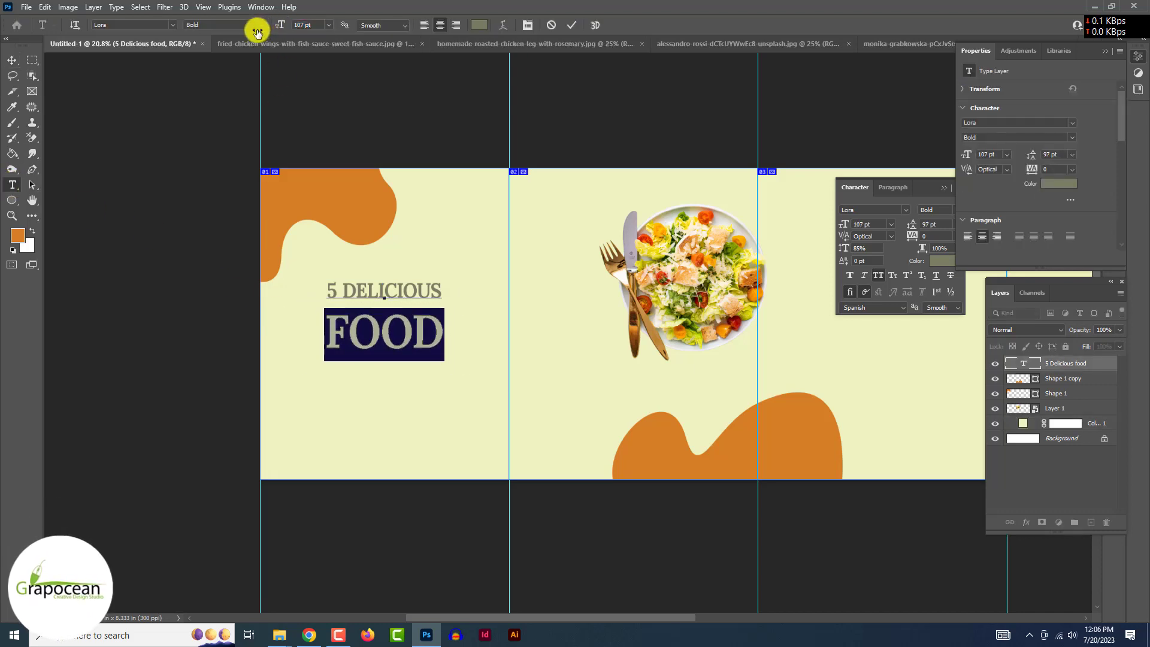
drag(257, 33, 256, 28)
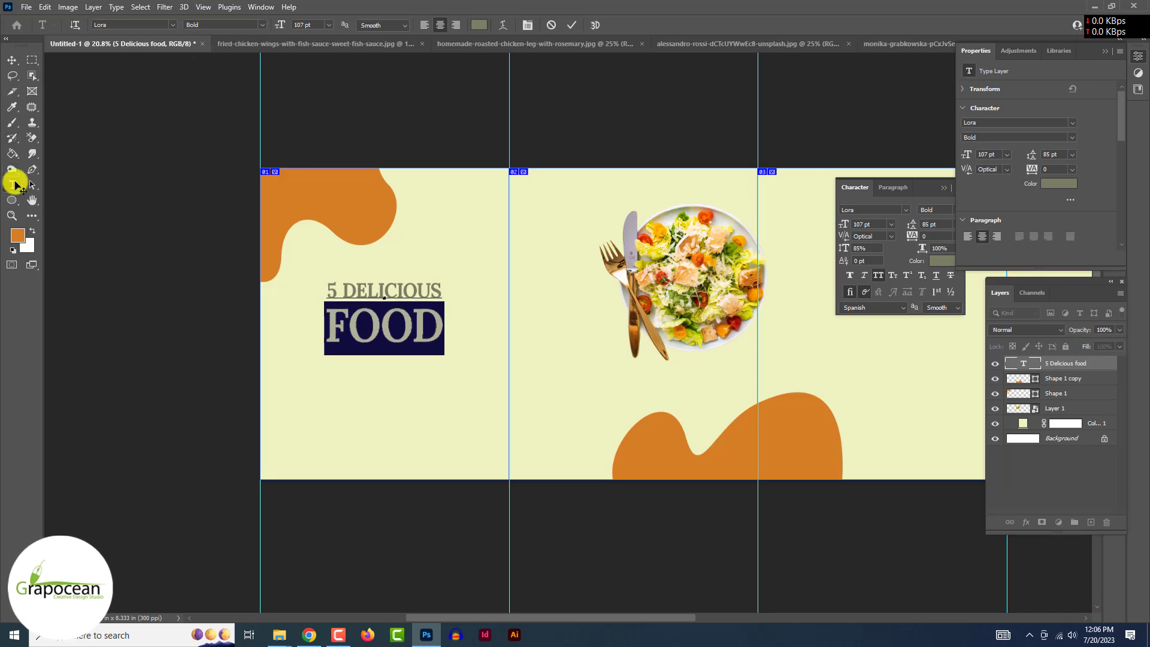
click(12, 185)
click(383, 262)
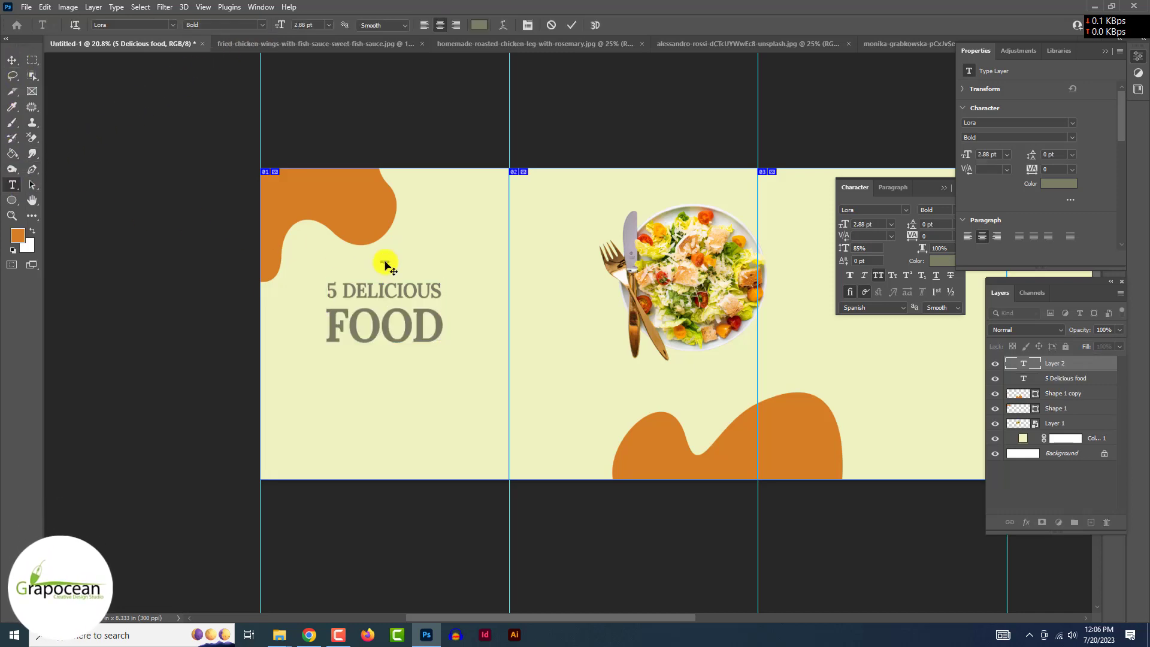
Put the 5 on its own line in Montserrat at 232 pt.
click(349, 290)
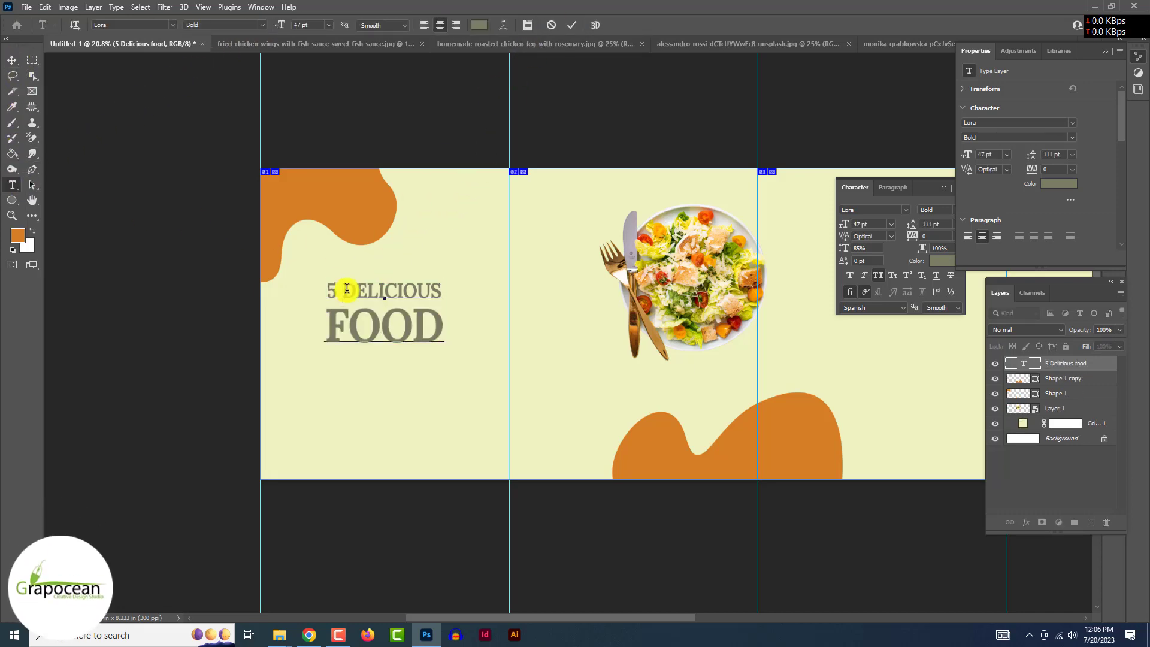
key(Return)
click(171, 24)
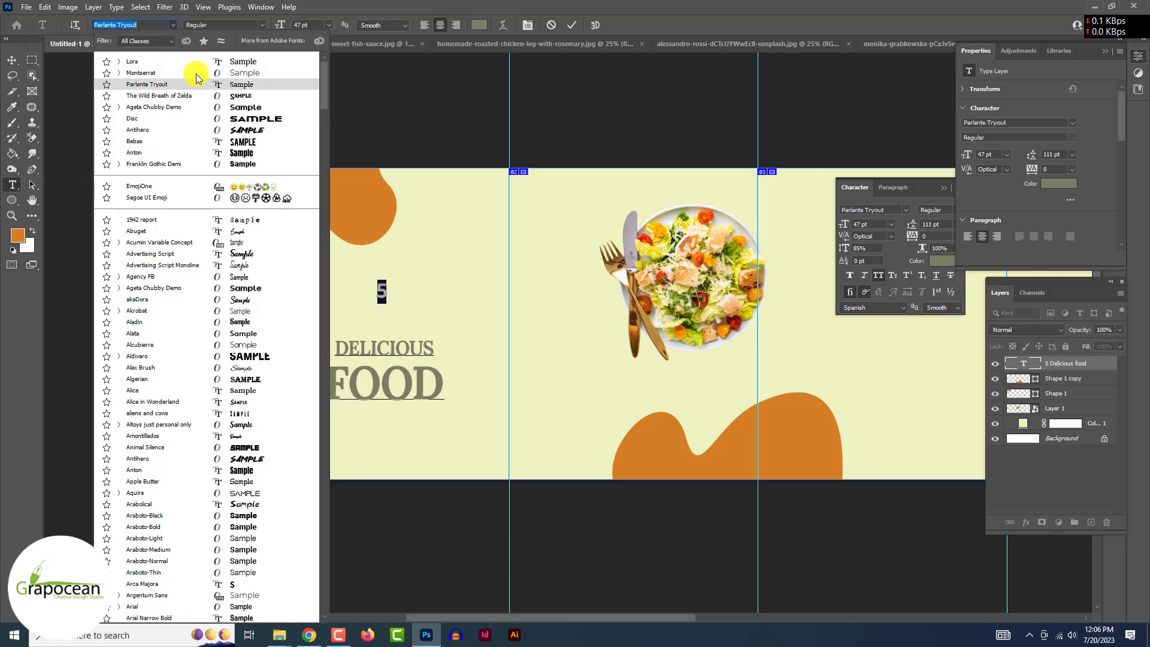
click(192, 70)
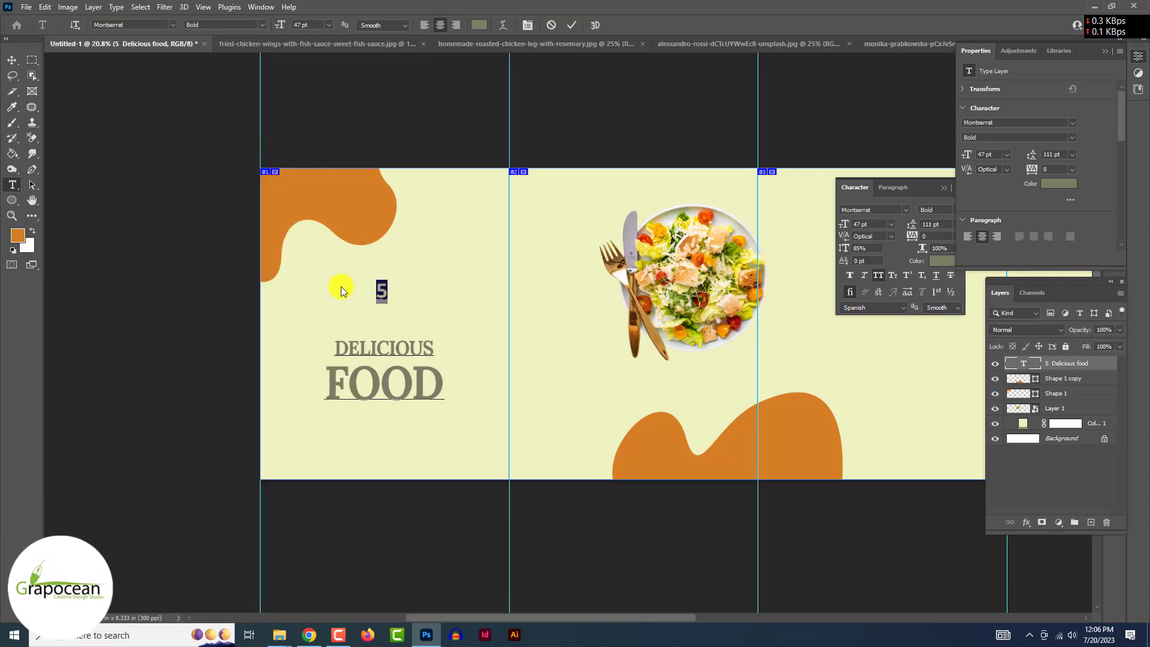
click(861, 224)
text(232)
key(Return)
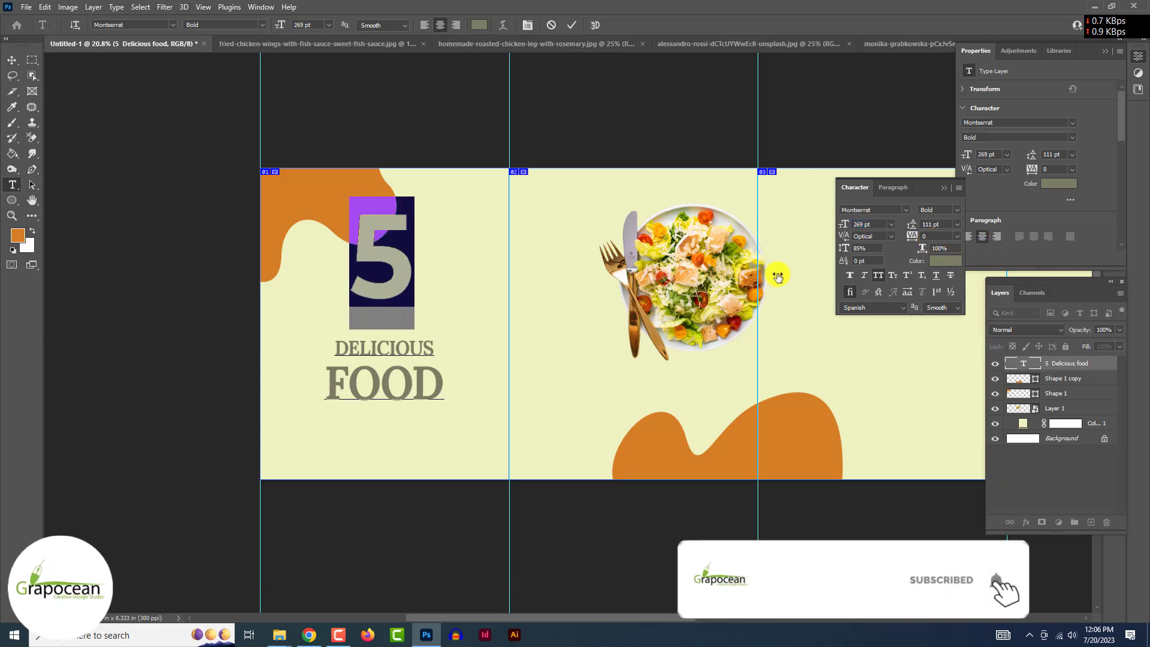
Move the heading down and lower the 5's baseline to sit close above DELICIOUS.
click(431, 333)
click(12, 60)
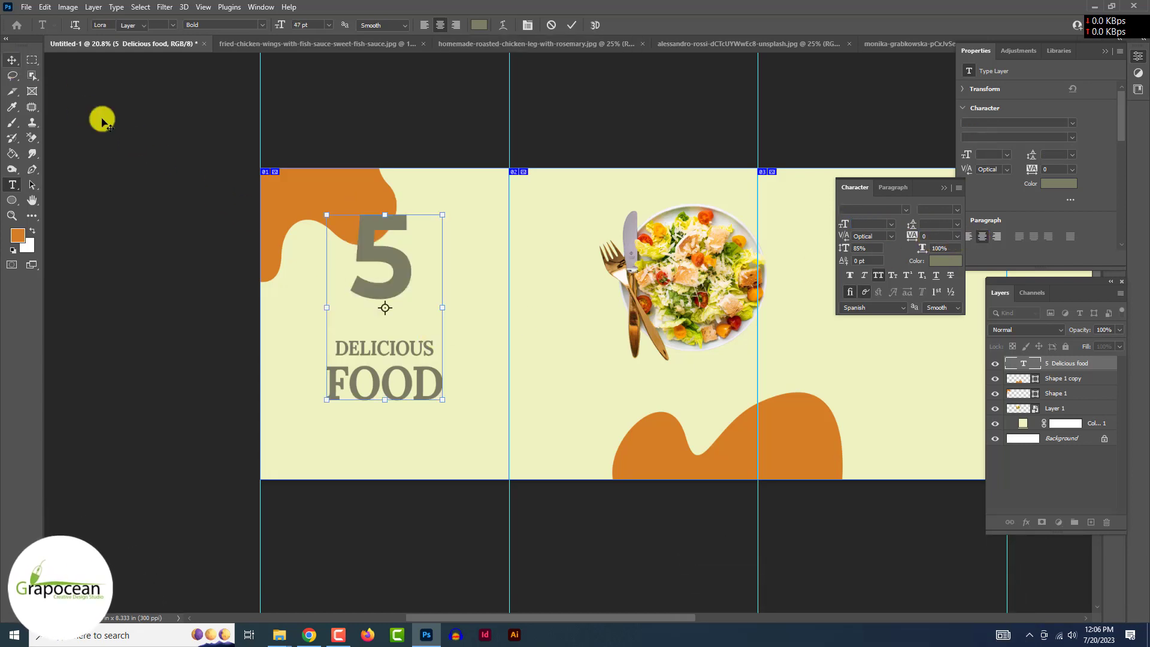
drag(398, 296, 397, 333)
click(12, 184)
drag(333, 384, 313, 352)
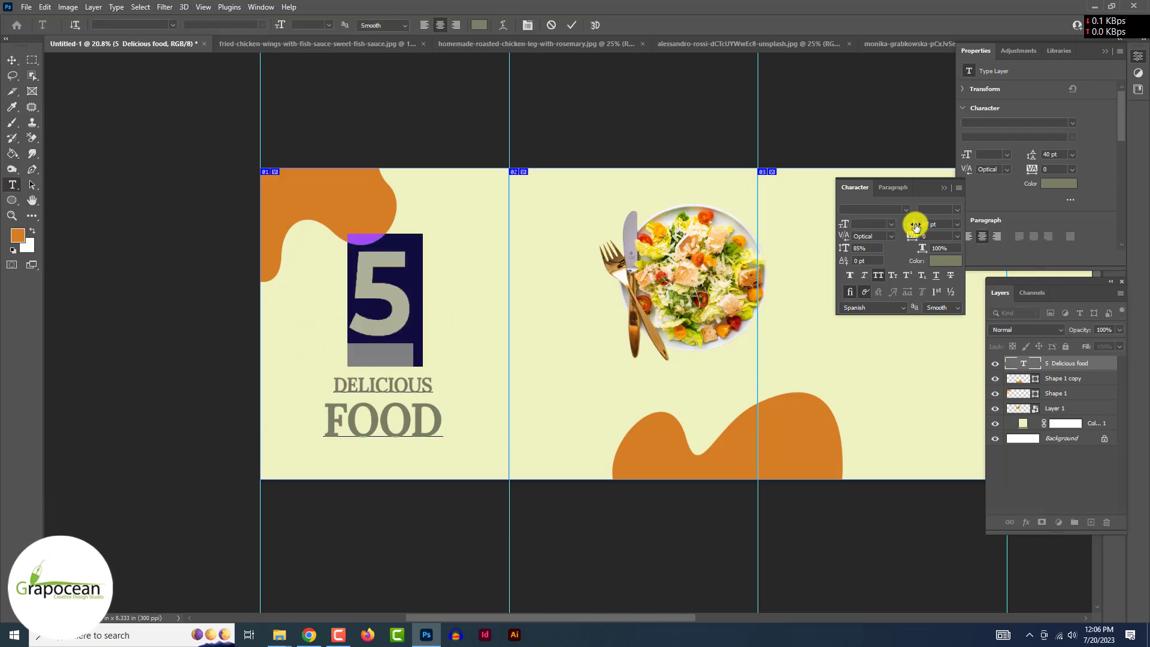
click(434, 366)
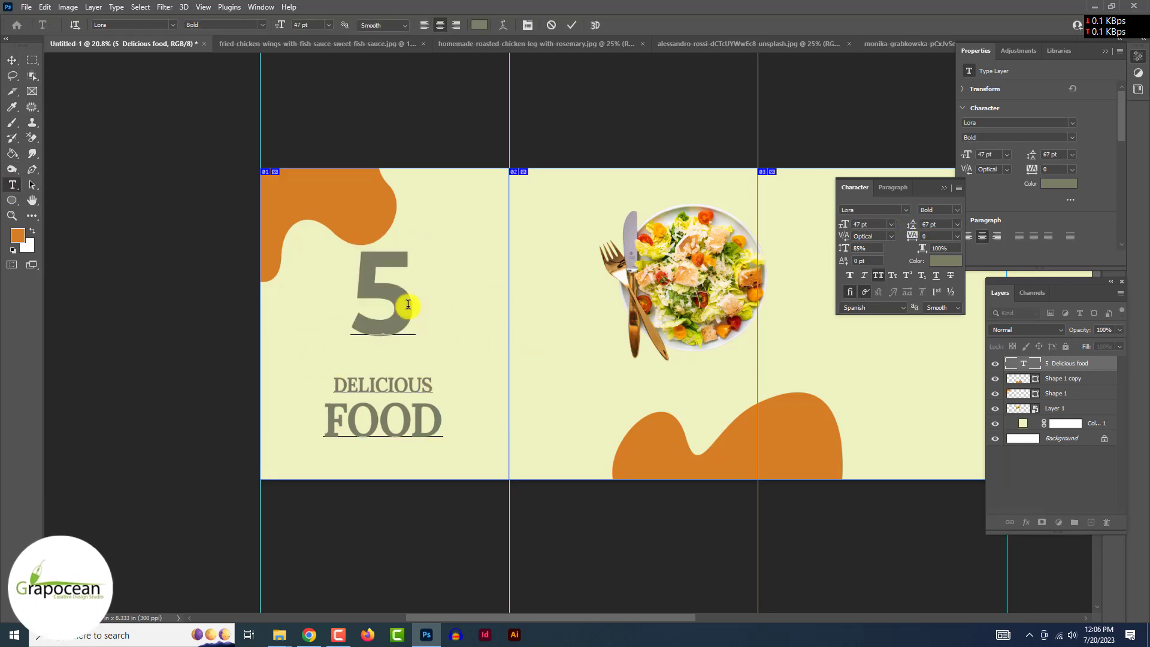
drag(403, 300, 280, 298)
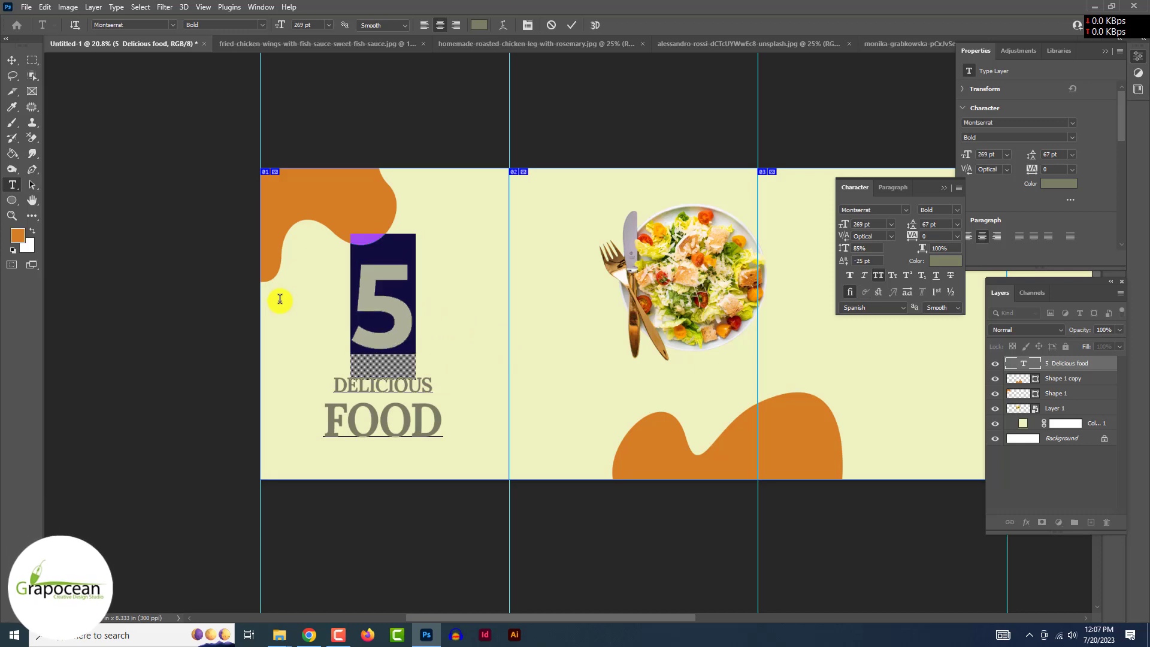
key(alt+shift+Down)
key(alt+shift+Down)
key(alt+shift+Down)
key(alt+shift+Down)
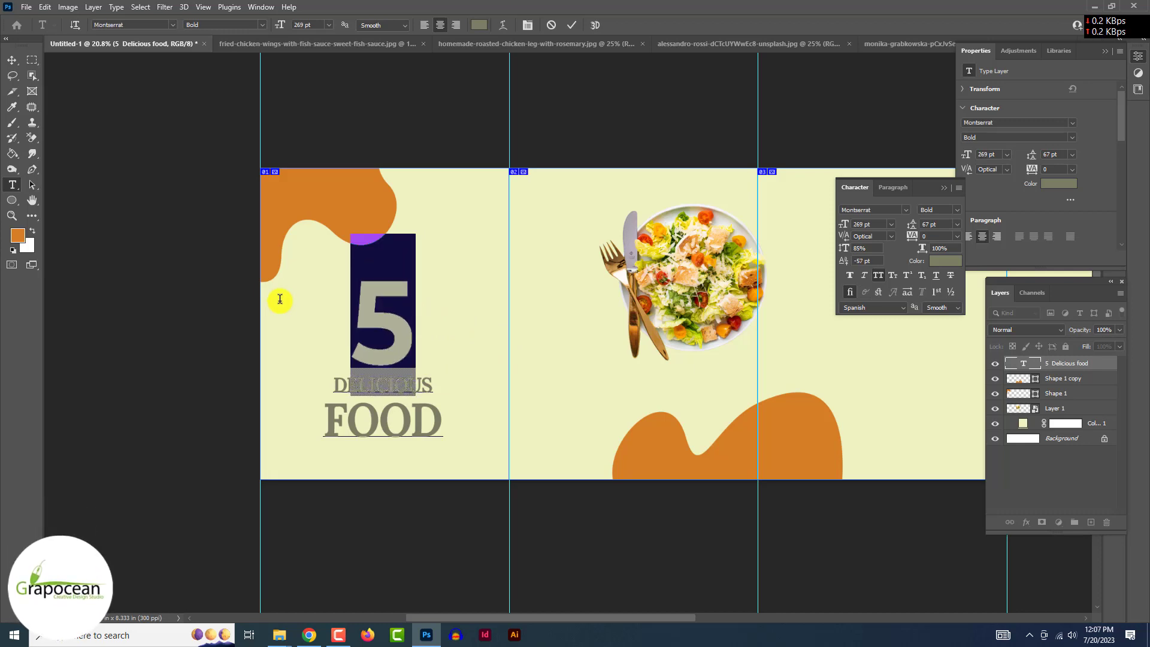
click(12, 60)
Nudge the heading into place and shrink the cloud over the 3.
drag(395, 324, 412, 318)
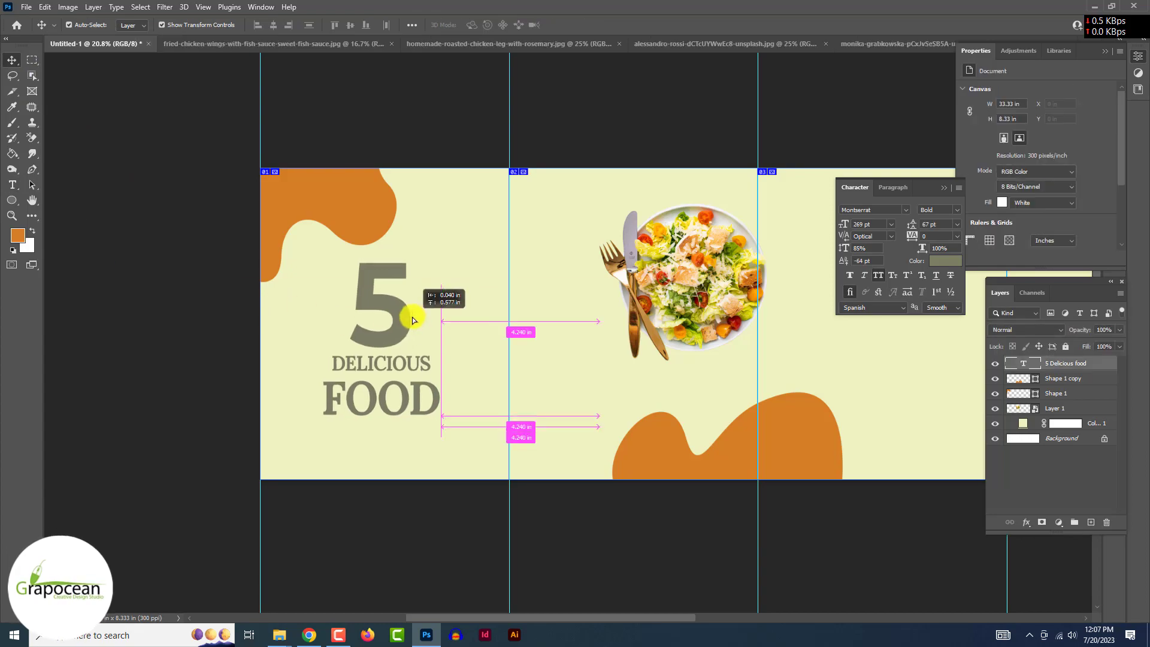
scroll(467, 342, down, 3)
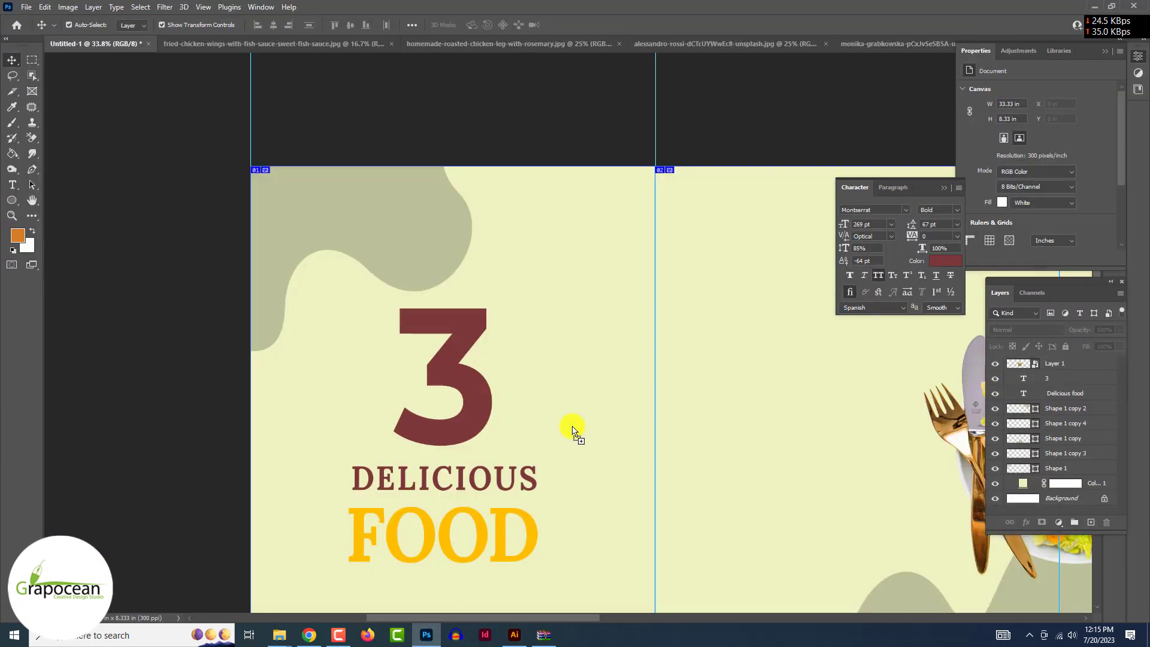
scroll(573, 425, down, 3)
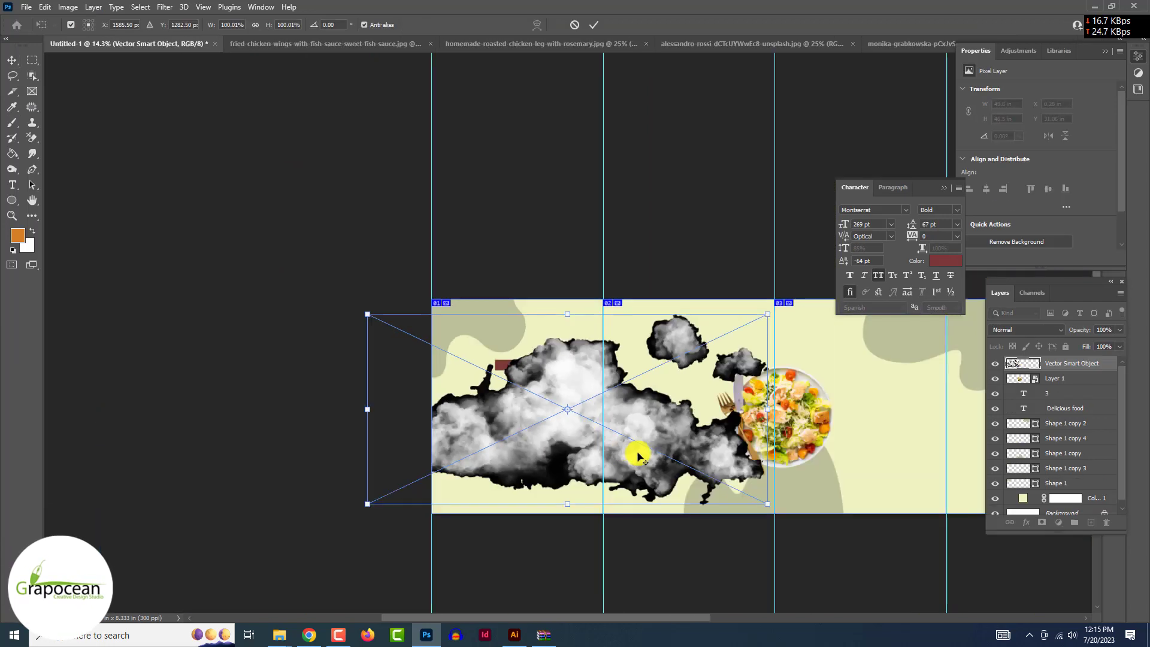
drag(769, 507, 591, 411)
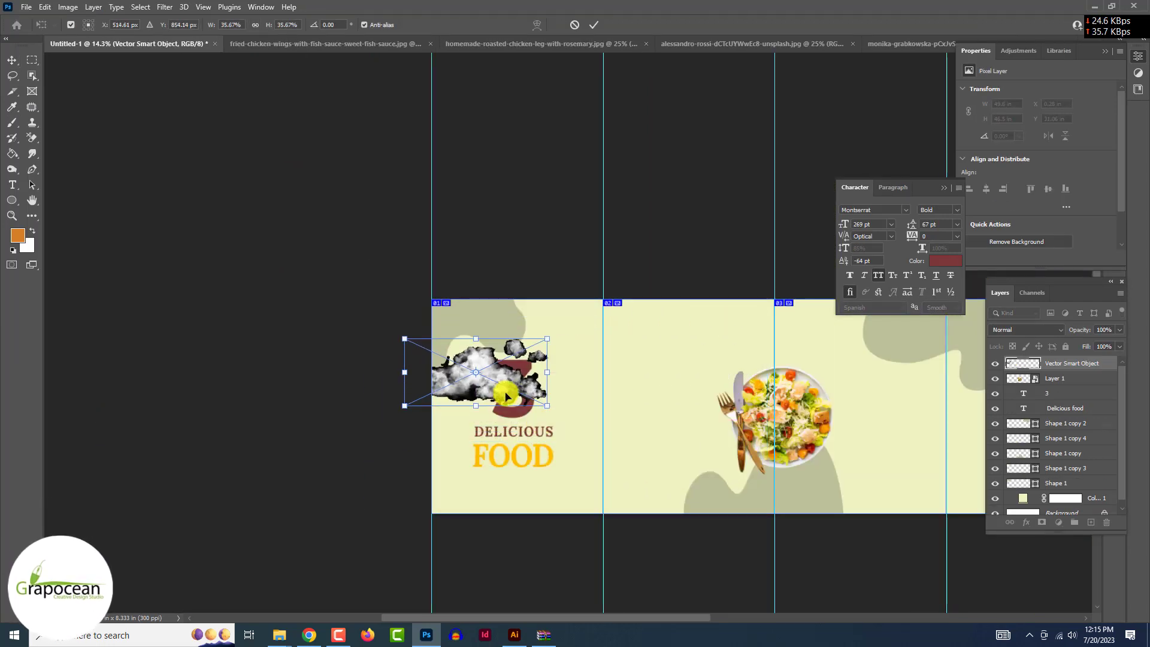
click(593, 24)
Set the cloud layer's blend mode to Screen and position it over the 3.
click(1023, 330)
key(Down)
key(Down)
key(Down)
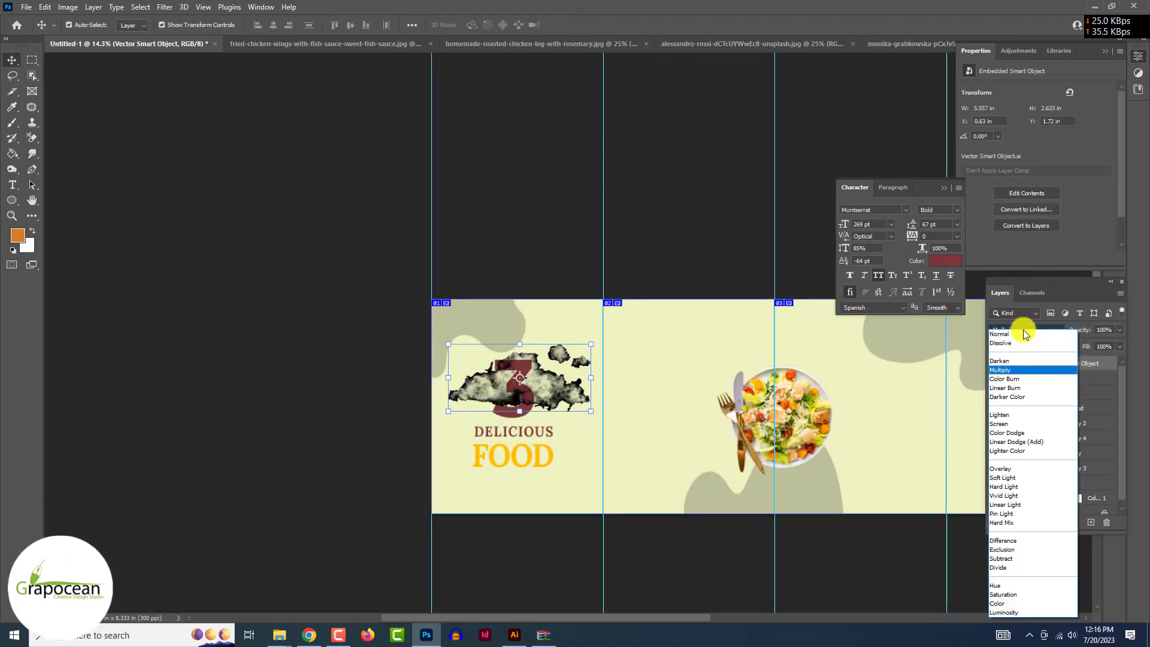
key(Down)
key(Down)
key(Down)
click(1021, 424)
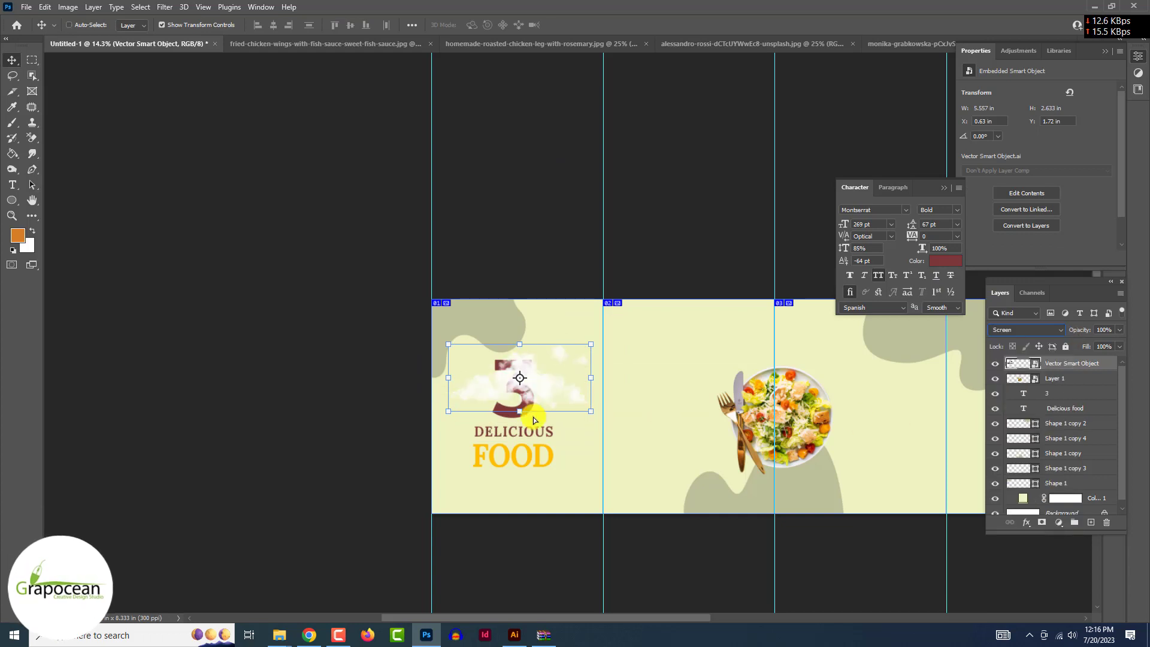
scroll(533, 407, up, 3)
click(102, 274)
mouse_move(535, 359)
mouse_down()
mouse_move(557, 444)
mouse_move(539, 334)
mouse_up()
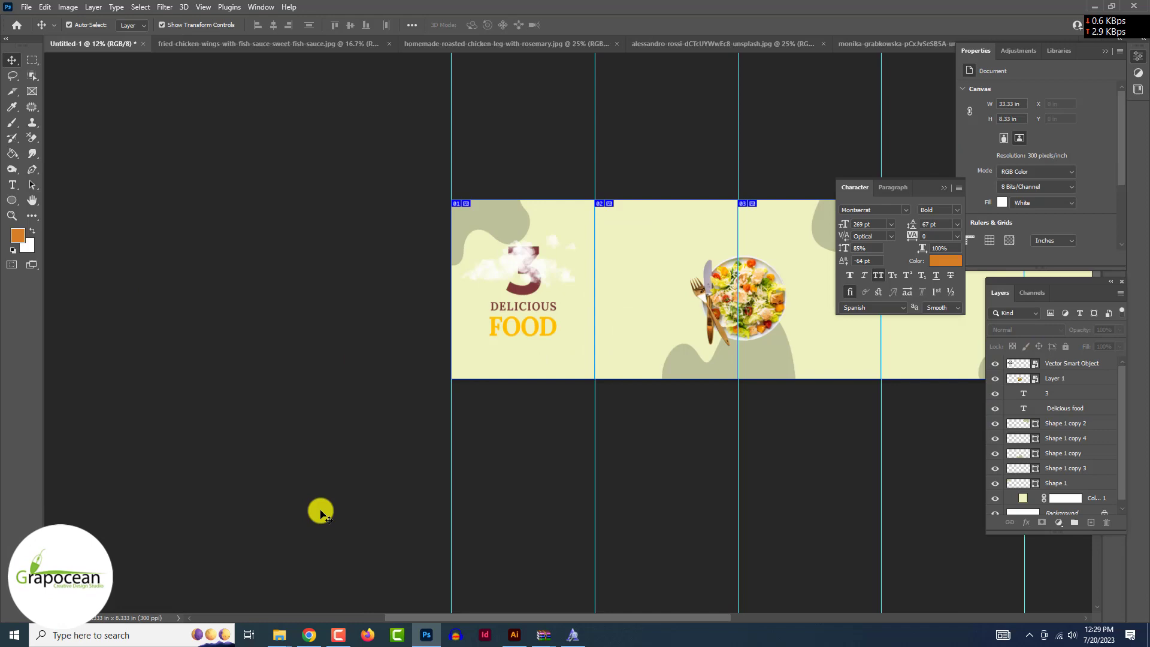
Open the palm leaf photo from the downloaded images.
key(ctrl+plus)
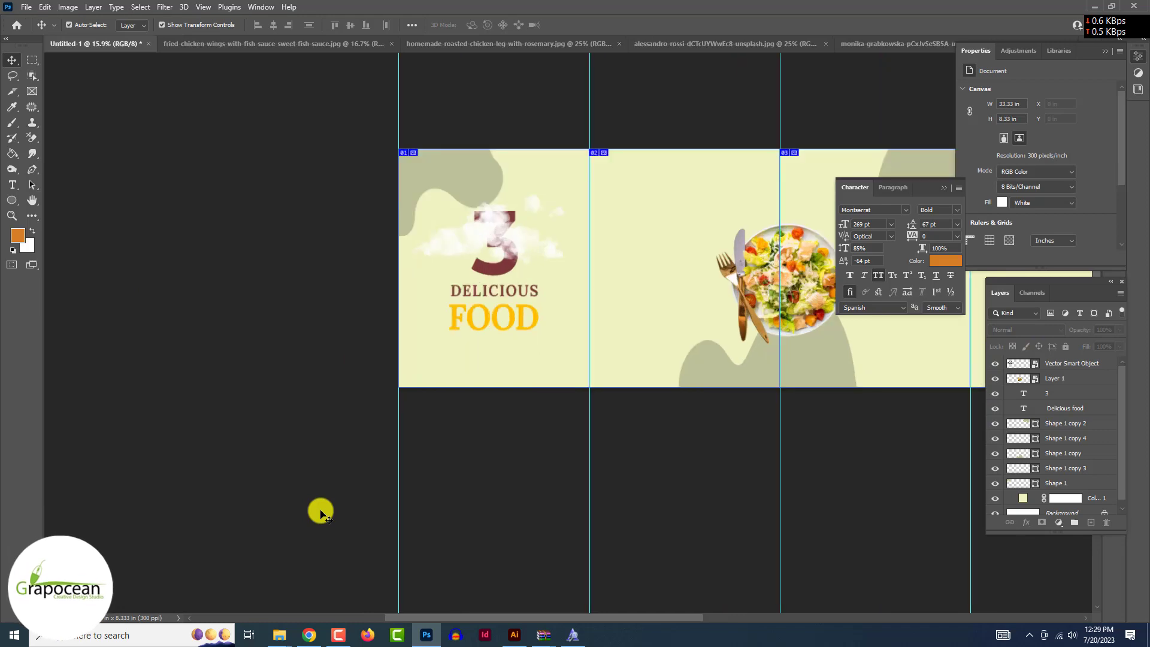
click(27, 7)
click(44, 28)
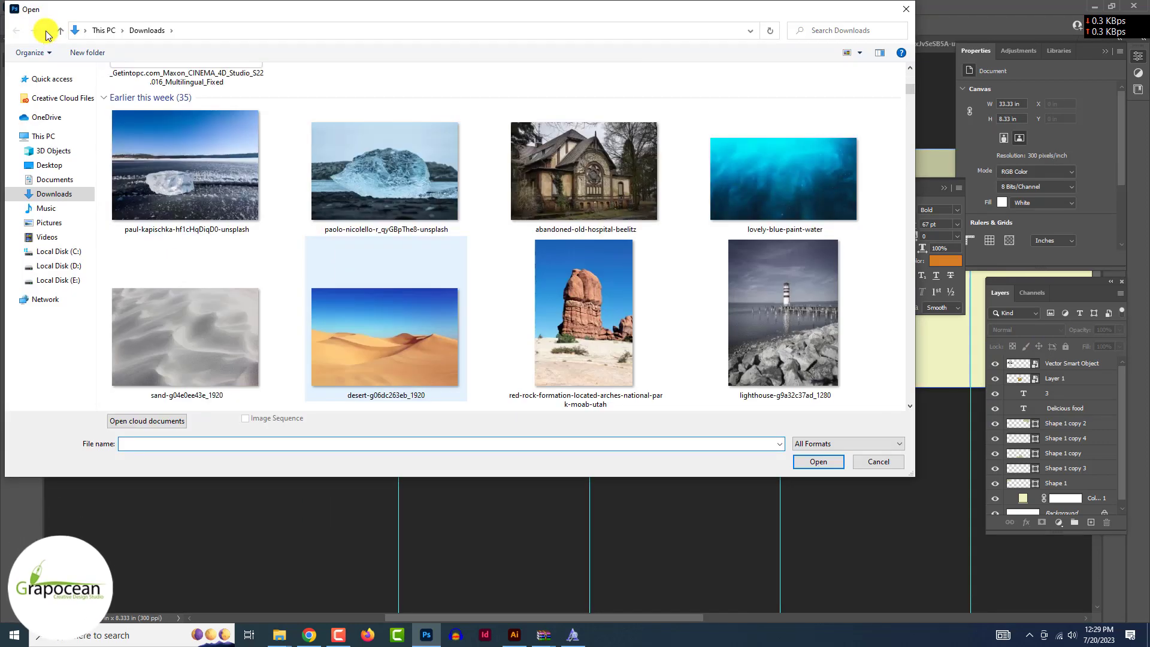
key(Right)
key(Right)
key(Down)
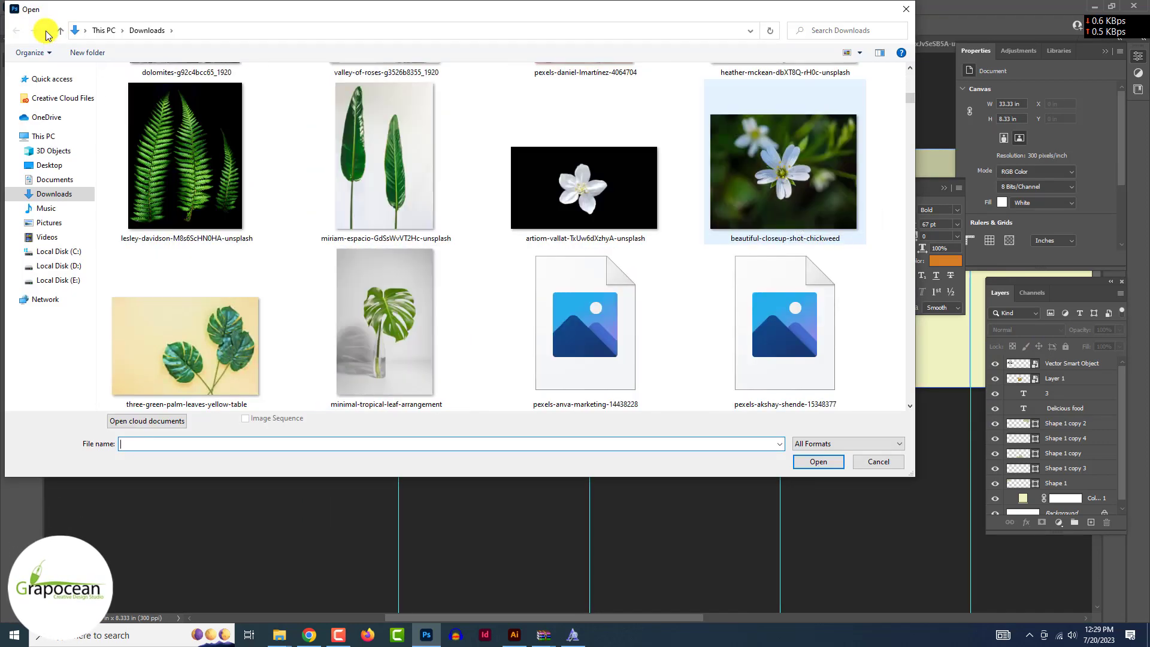
scroll(779, 240, up, 5)
scroll(778, 239, up, 3)
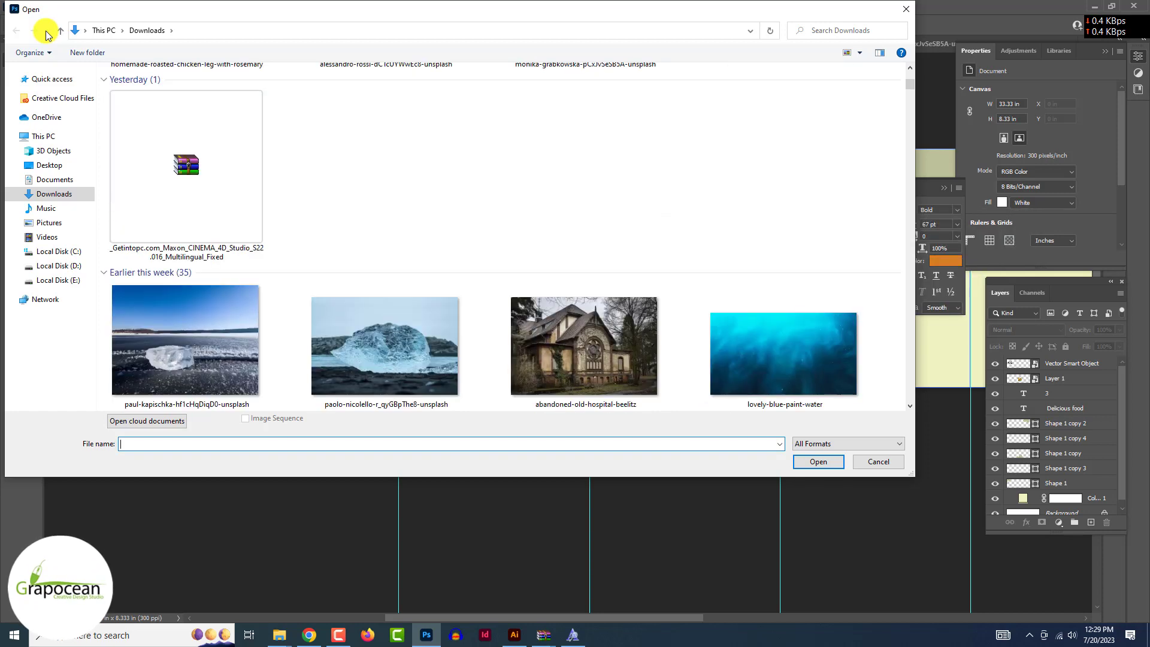
scroll(785, 189, down, 6)
double_click(785, 189)
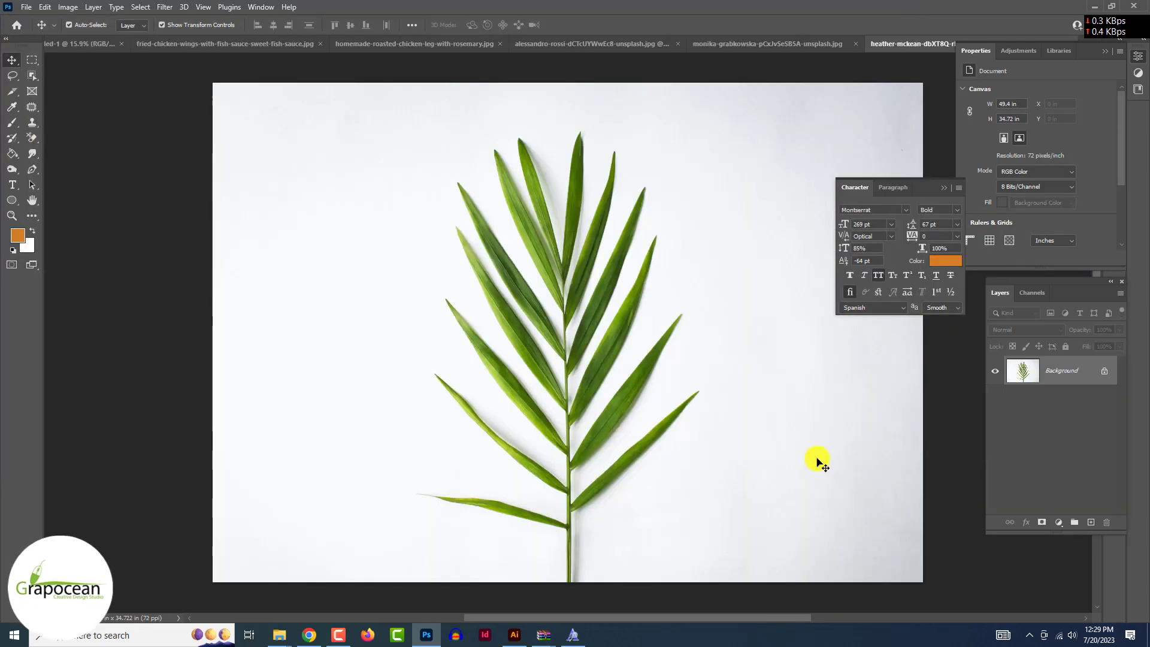
Select the green palm leaf with Select > Color Range.
click(141, 7)
click(179, 122)
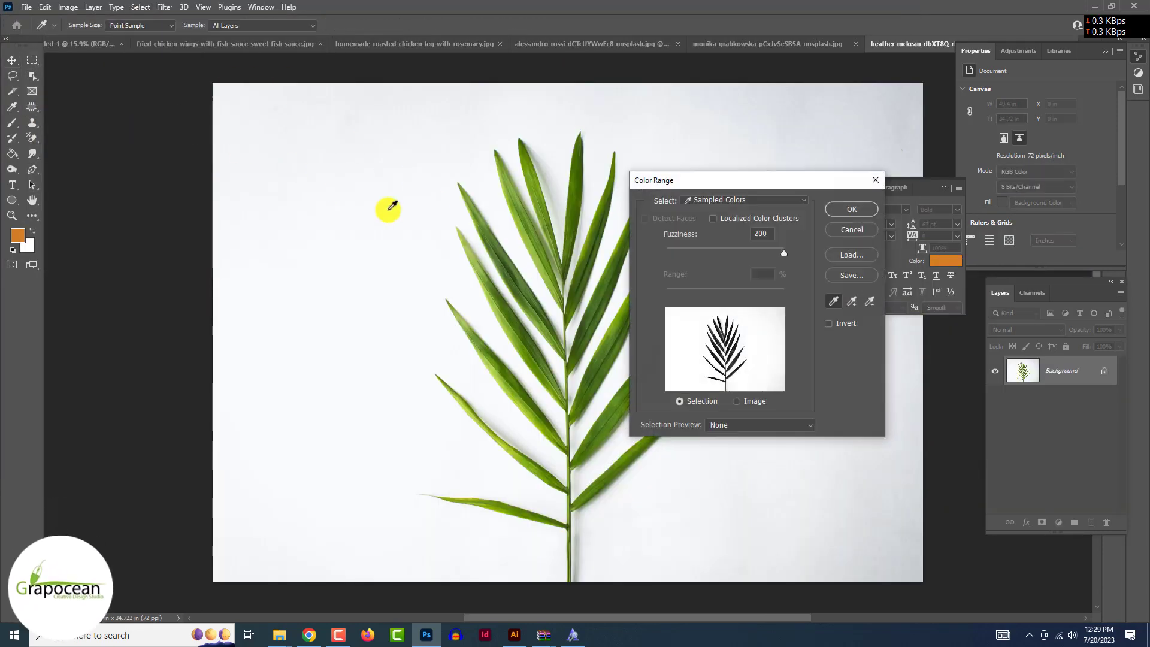
click(547, 276)
click(400, 281)
click(537, 259)
click(851, 209)
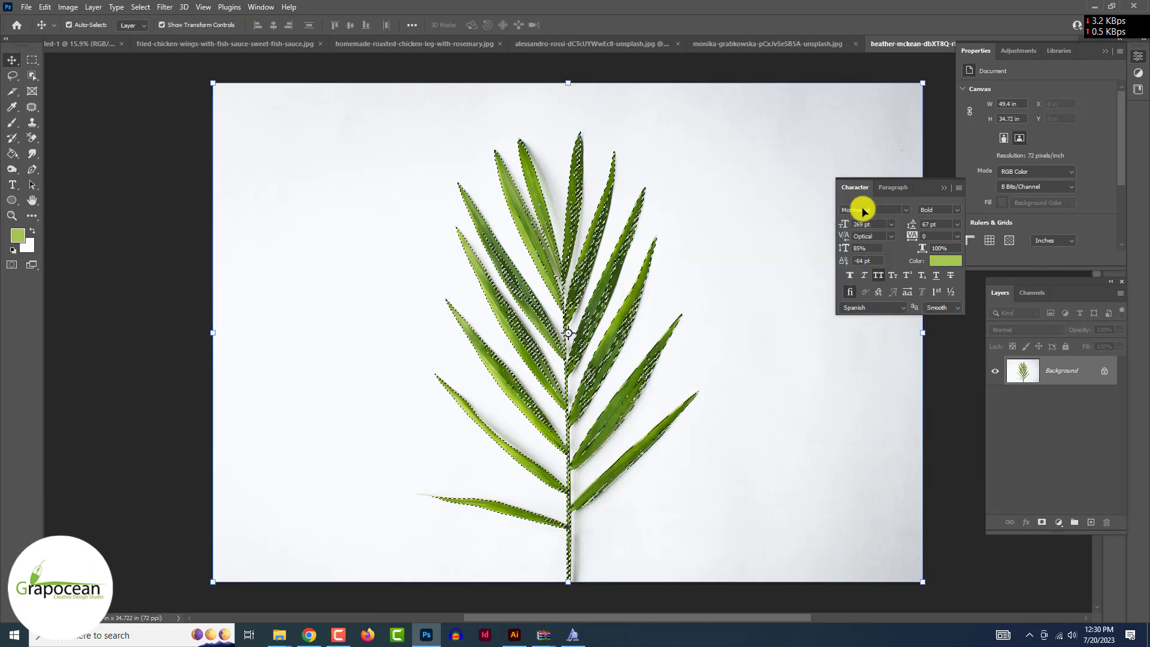
key(ctrl+d)
click(139, 7)
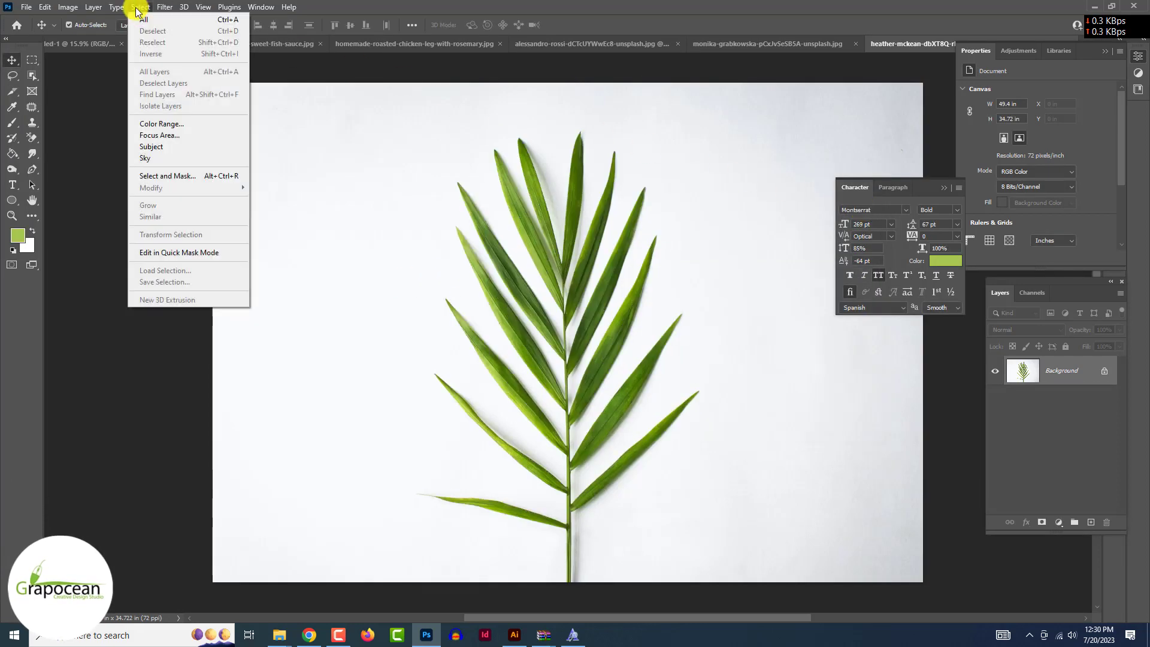
click(159, 124)
click(855, 209)
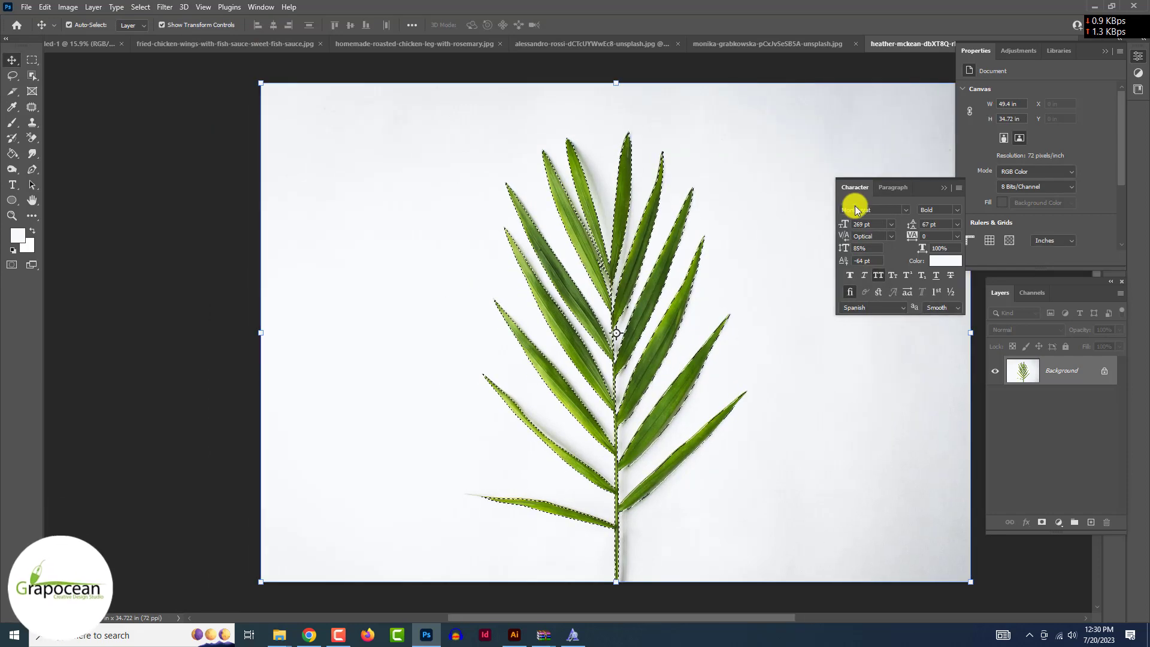
Copy the leaf to its own layer, hide the background, and drag it into the banner.
key(ctrl+j)
click(995, 400)
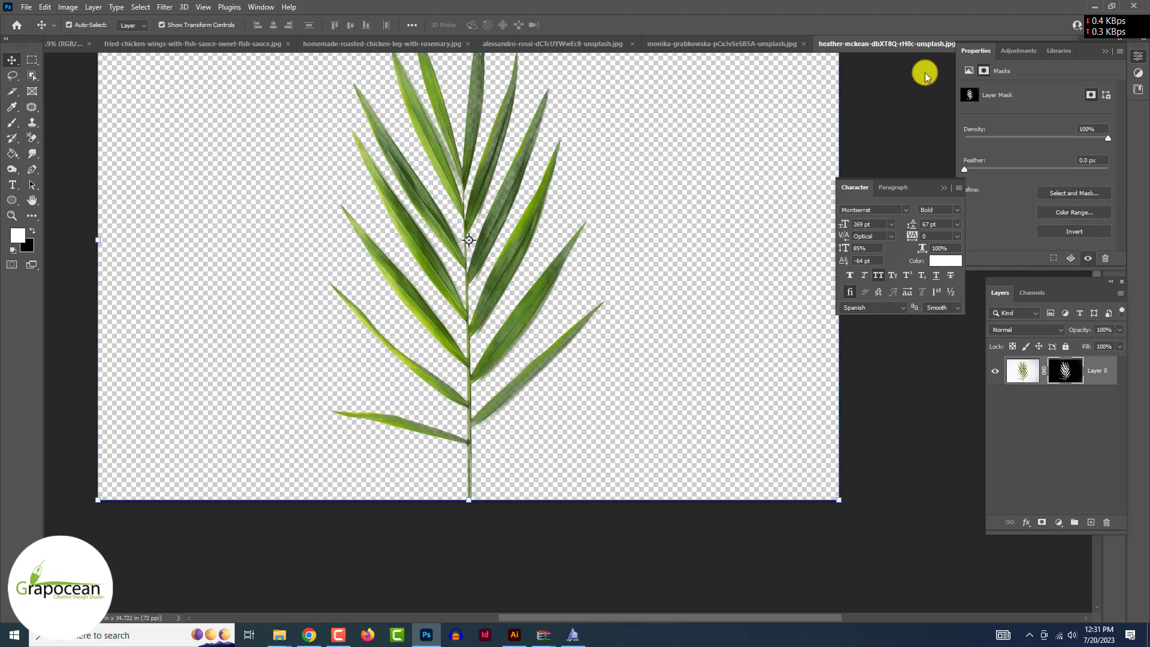
mouse_move(925, 75)
mouse_down()
mouse_move(629, 299)
mouse_move(371, 300)
mouse_up()
Scale the leaf into panel one's top corner, move it beneath the clouds, and lower its opacity.
key(ctrl+t)
mouse_move(527, 387)
mouse_down()
mouse_move(340, 282)
mouse_move(131, 242)
mouse_move(454, 216)
mouse_move(182, 198)
mouse_move(183, 209)
mouse_up()
click(590, 20)
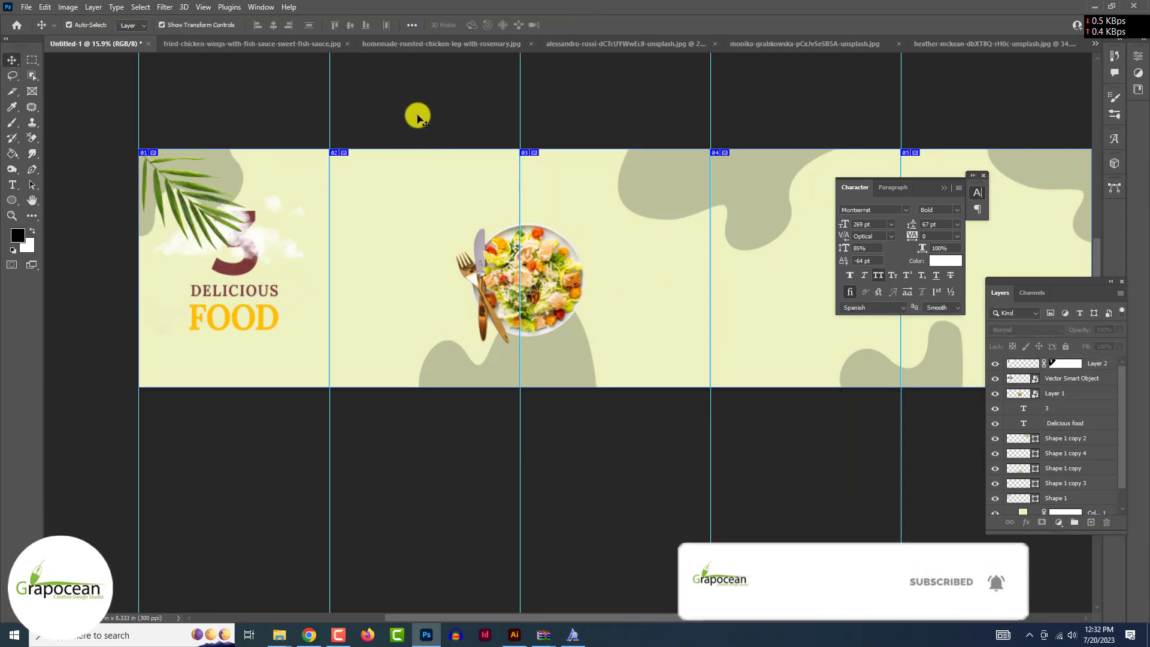
drag(1089, 366, 1085, 386)
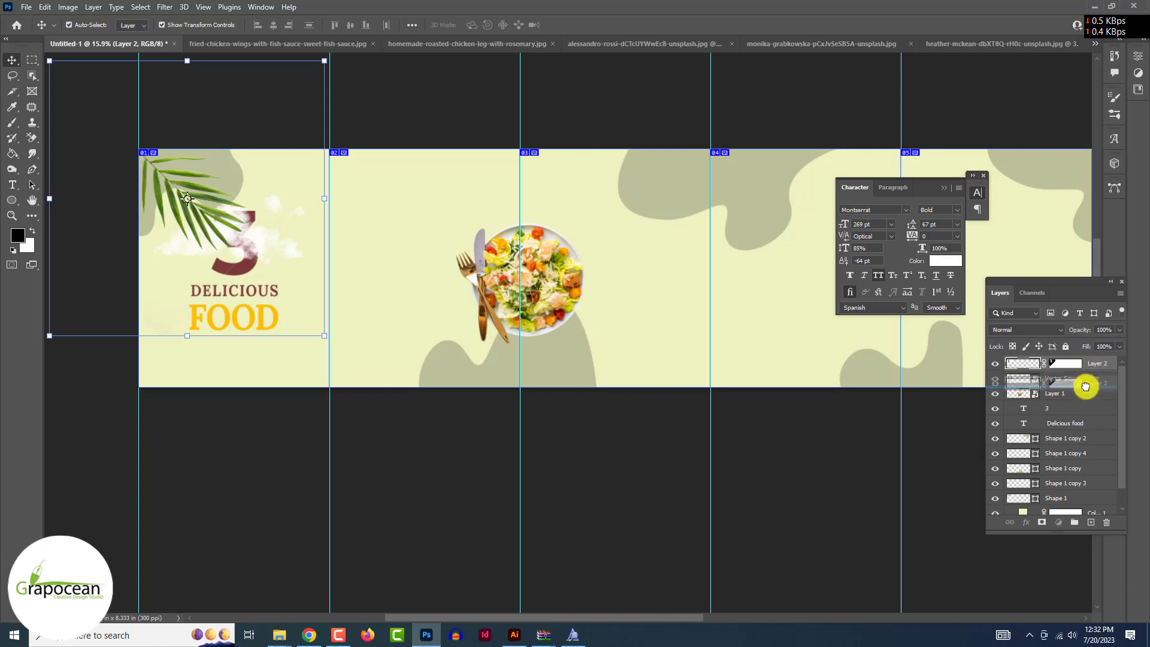
drag(1120, 332, 1080, 346)
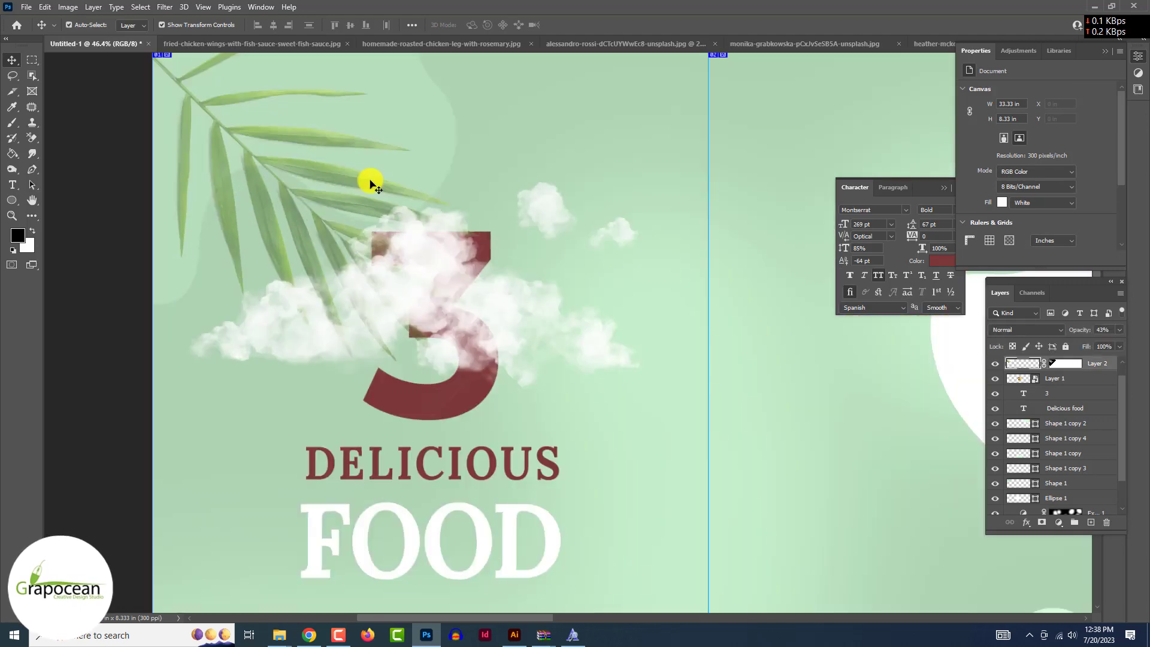
Delete the leaf layer's mask and add a fresh one.
click(1023, 364)
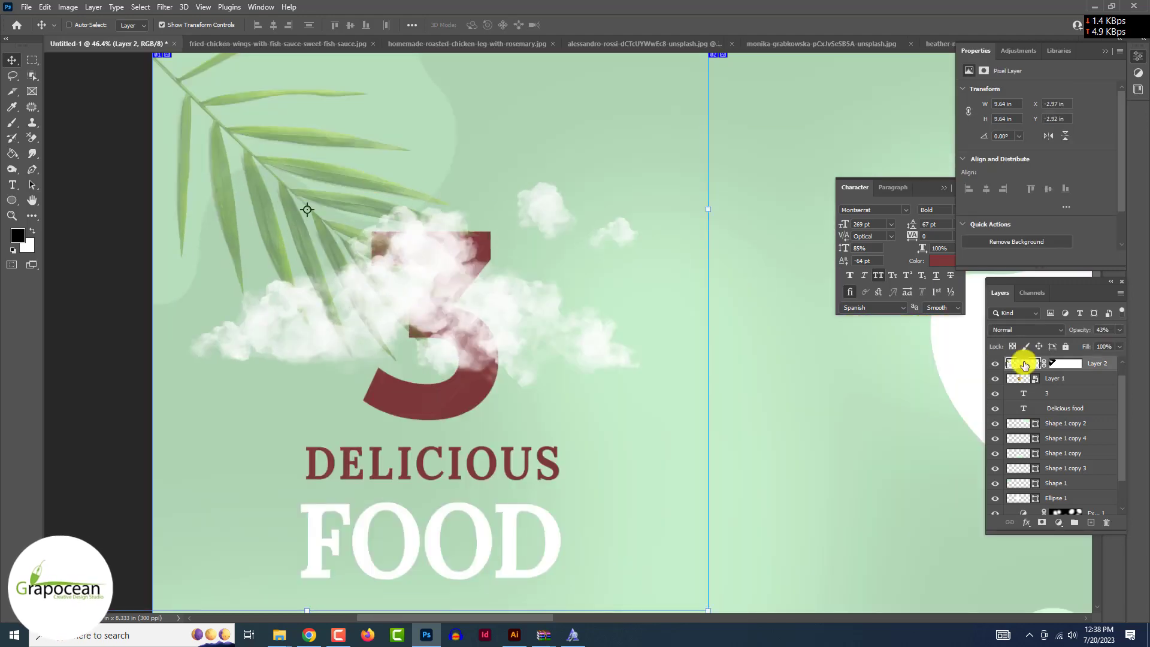
alt+click(1052, 363)
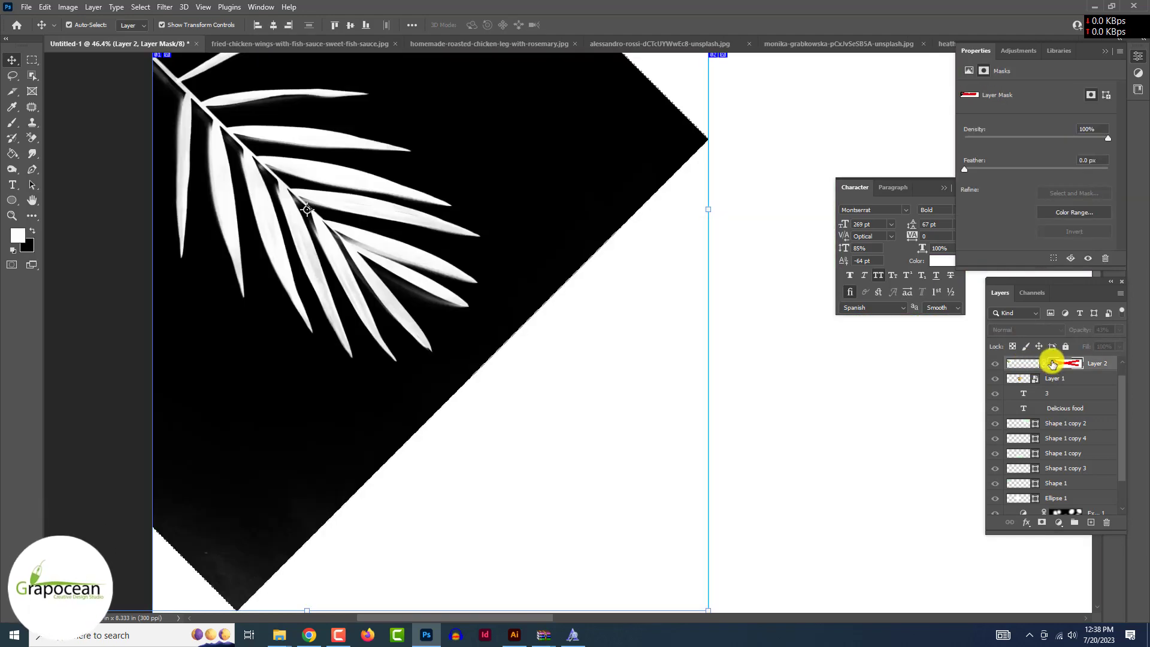
alt+click(1052, 363)
right_click(1052, 364)
click(1045, 385)
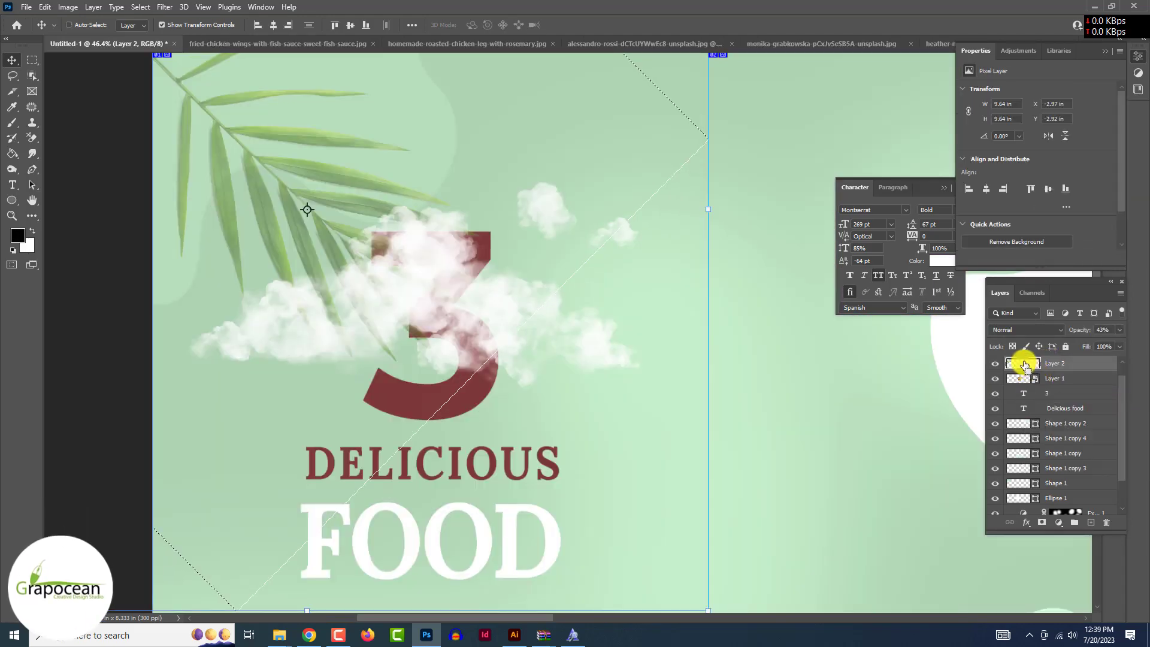
click(1042, 522)
scroll(84, 287, down, 5)
Recolour the big 3 text to light mint d2ffd8.
scroll(297, 434, down, 3)
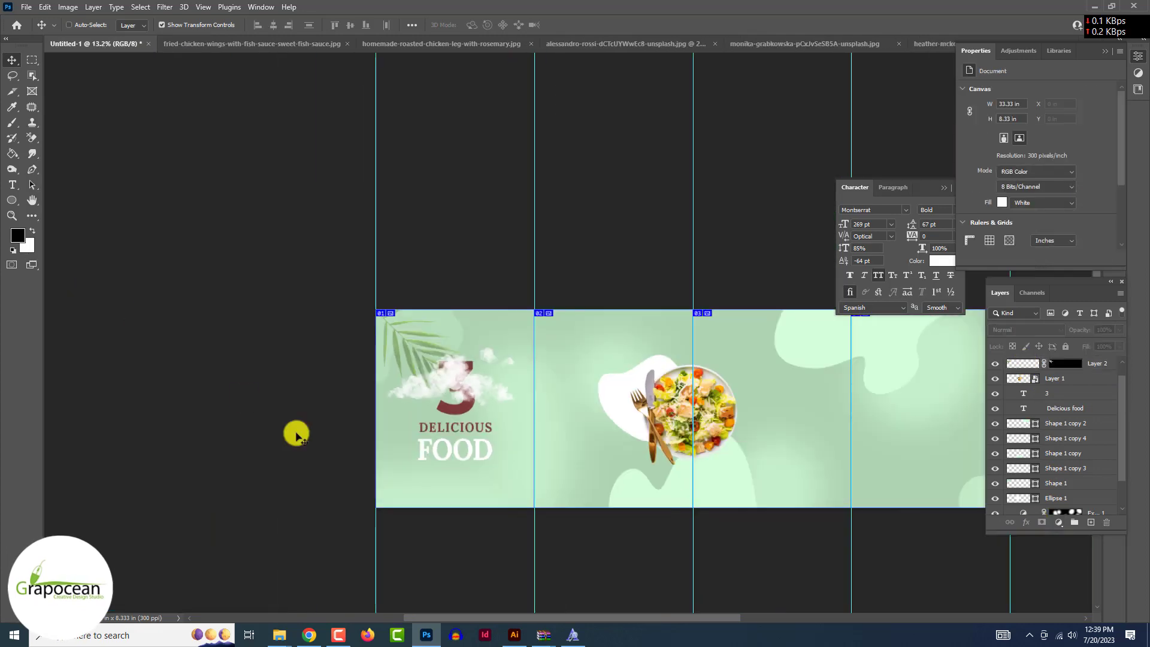
scroll(468, 384, up, 3)
ctrl+click(444, 390)
double_click(423, 363)
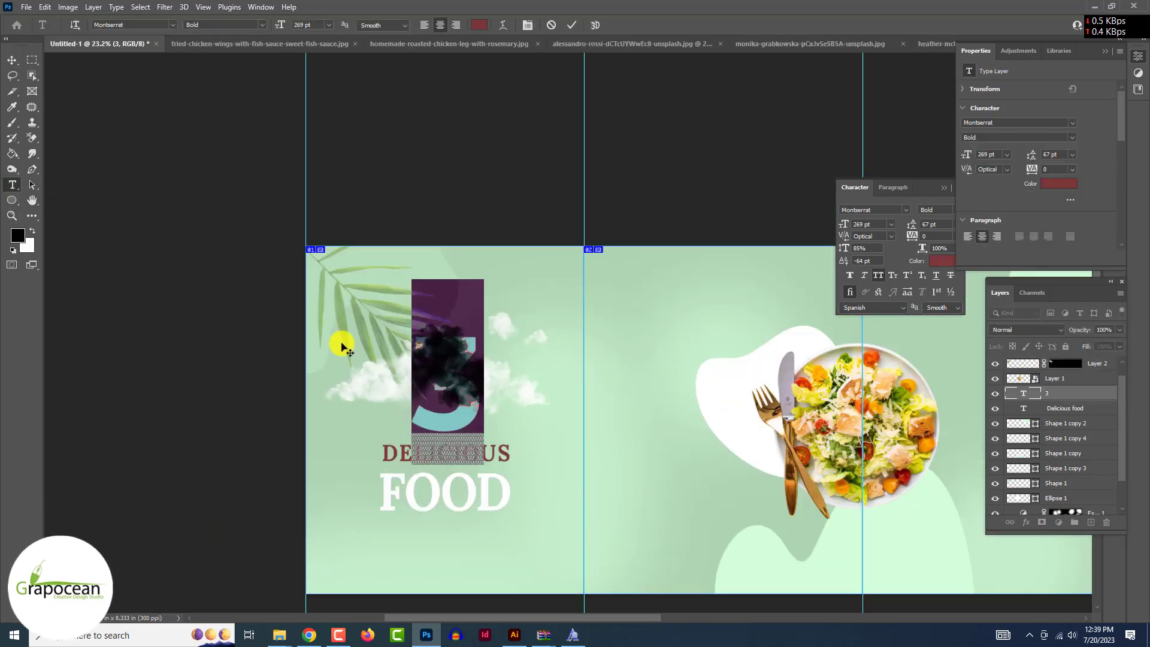
click(479, 25)
click(881, 540)
drag(996, 426, 996, 386)
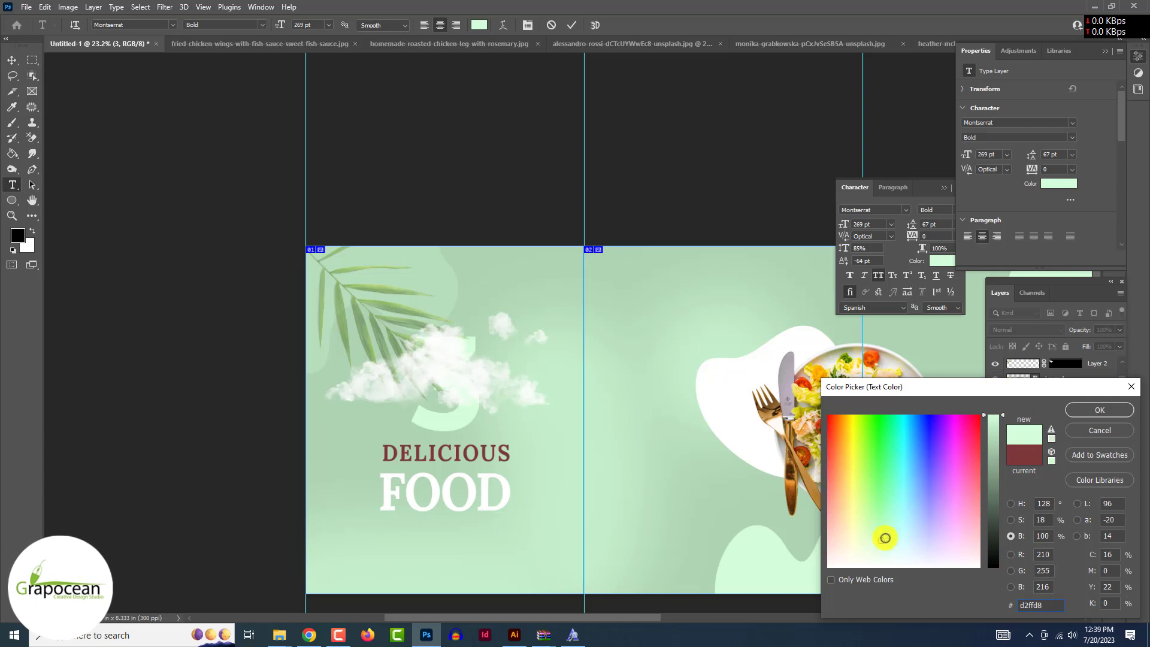
click(1093, 410)
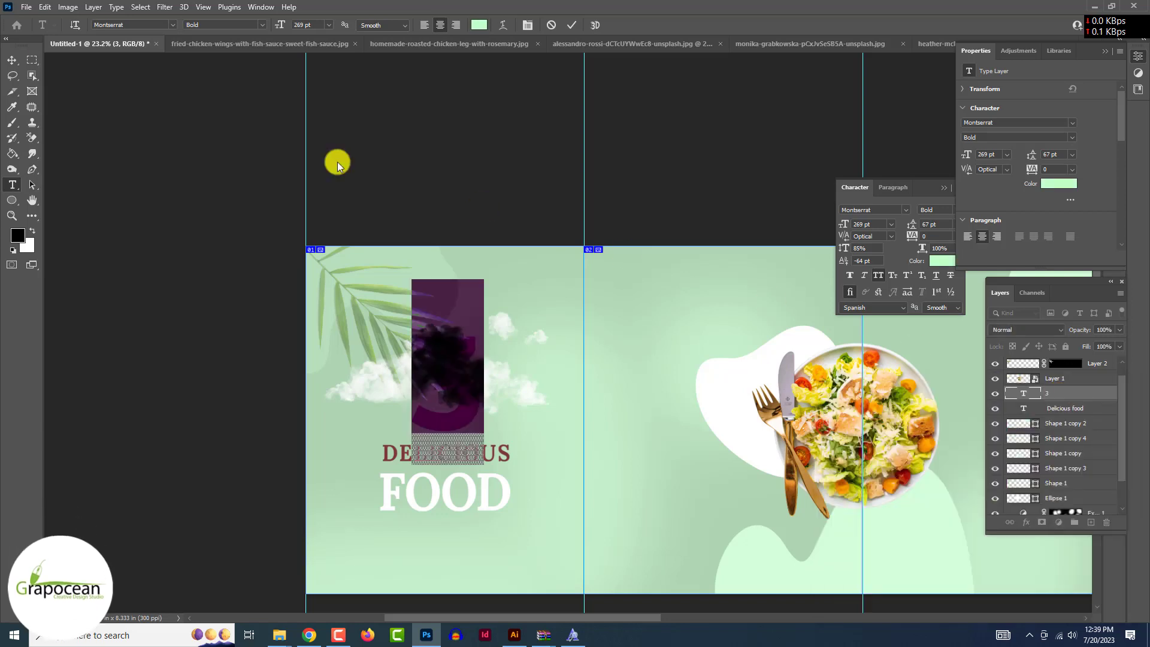
key(ctrl+Return)
Enlarge the 3 to about 138% and nudge it into place.
key(ctrl+t)
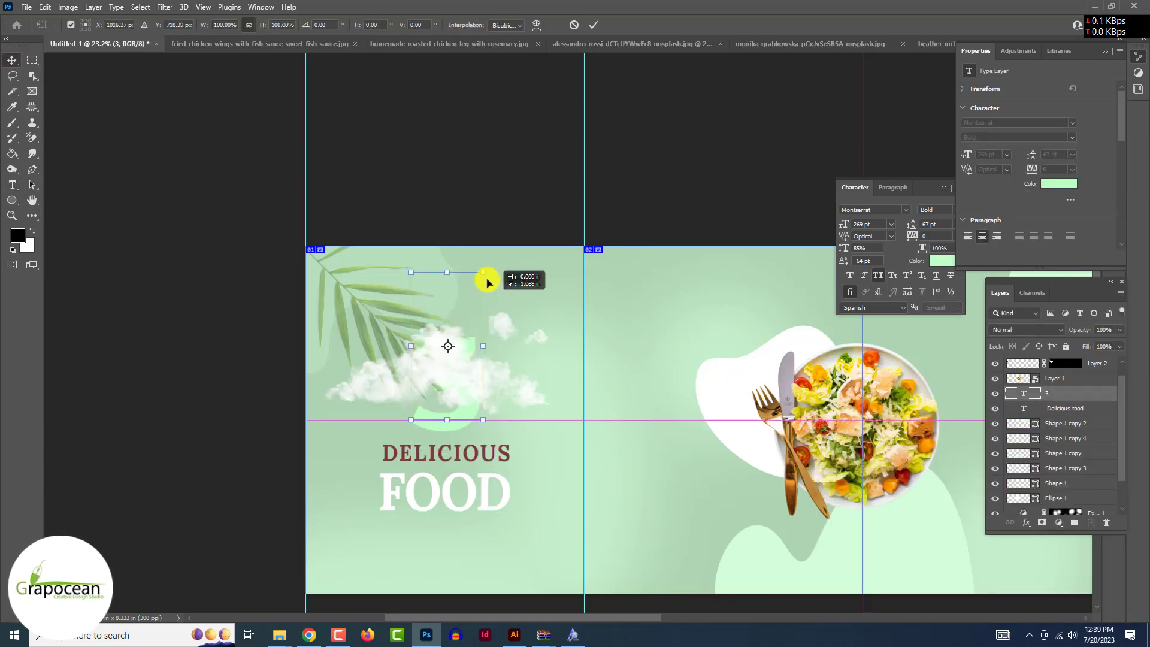
drag(486, 281, 530, 225)
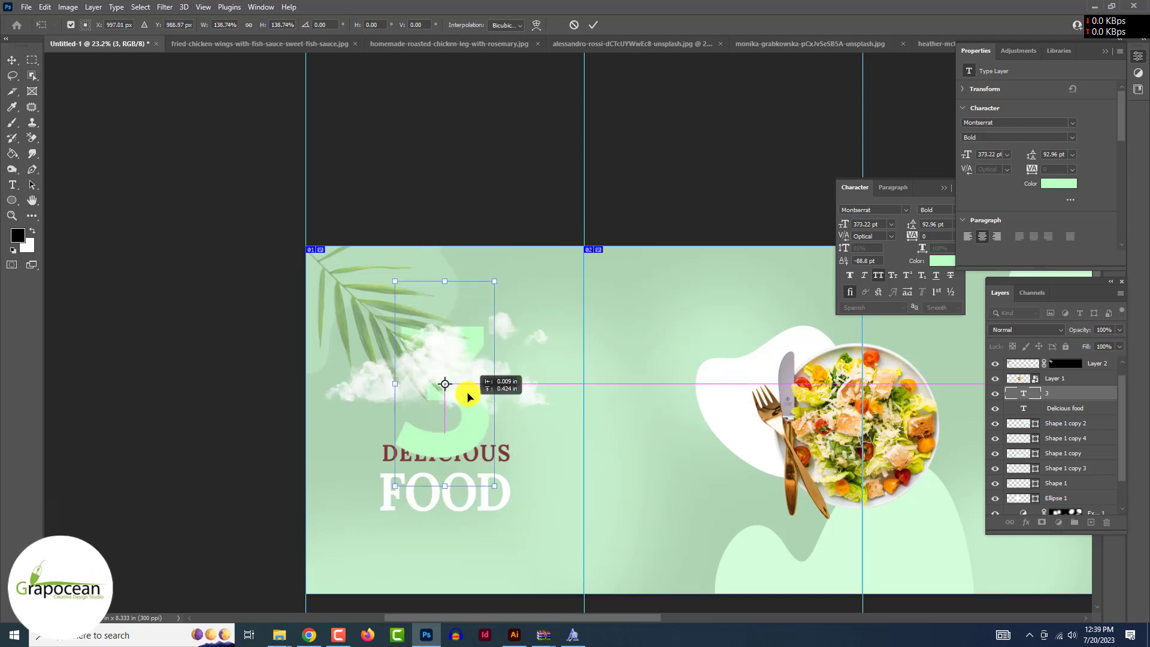
drag(464, 361, 470, 389)
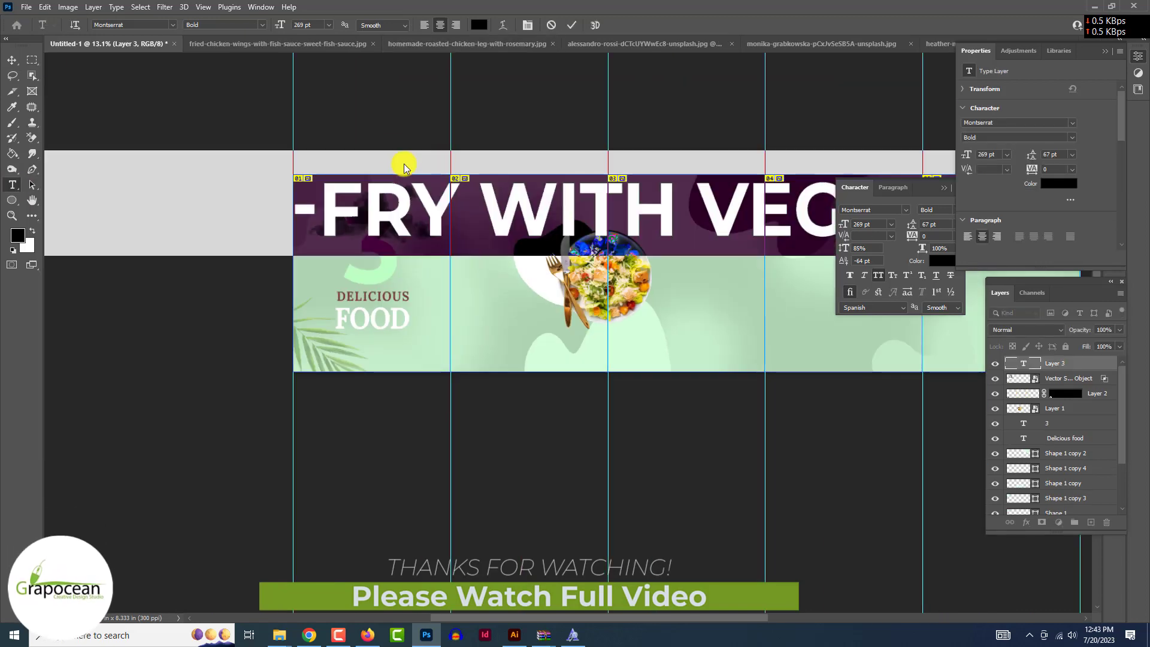
Size the pasted headline to 25 pt and move it up near the banner top.
text(25)
key(Return)
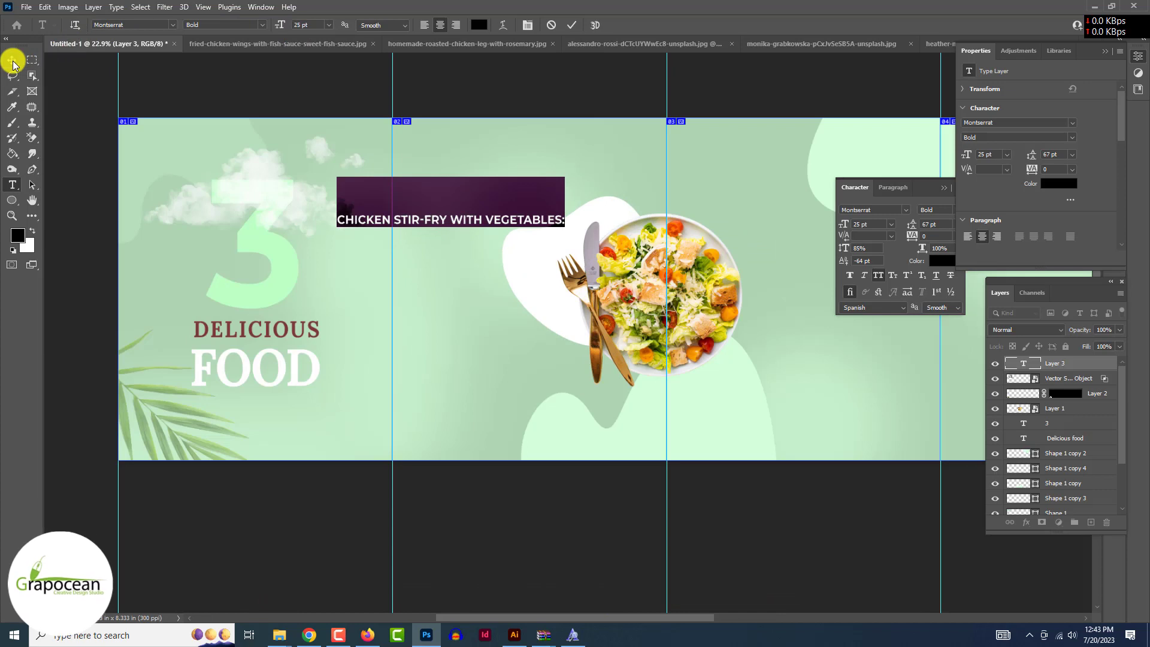
click(12, 60)
drag(472, 222, 542, 163)
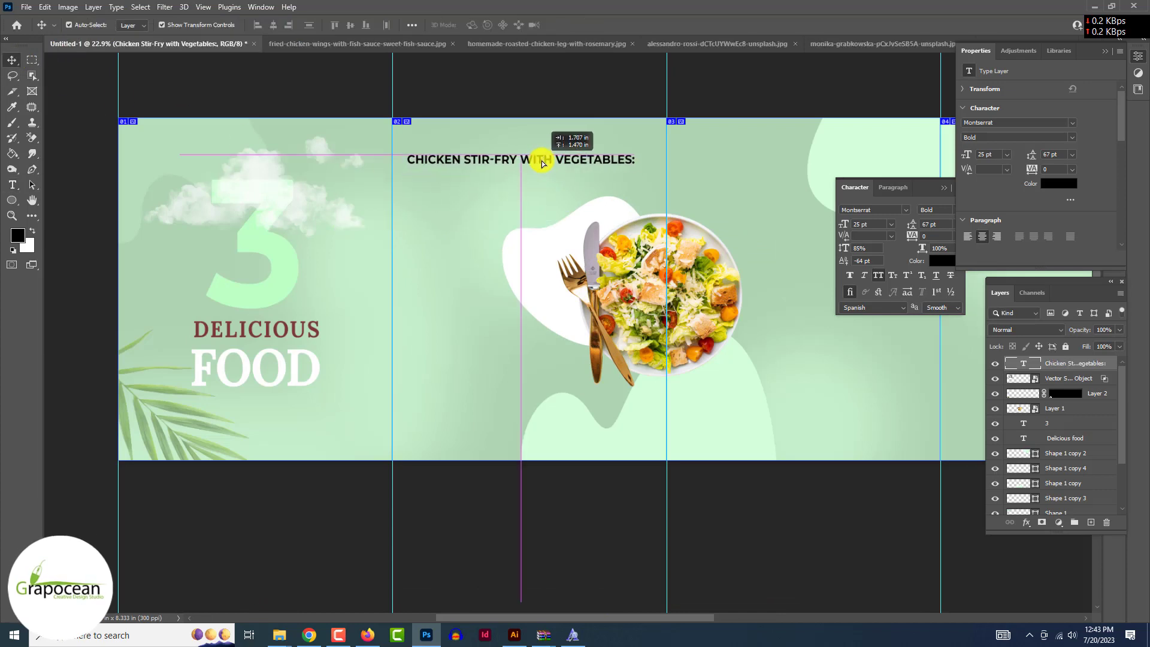
scroll(506, 204, up, 1)
Reset the headline's character settings and change its font to Montserrat.
click(12, 184)
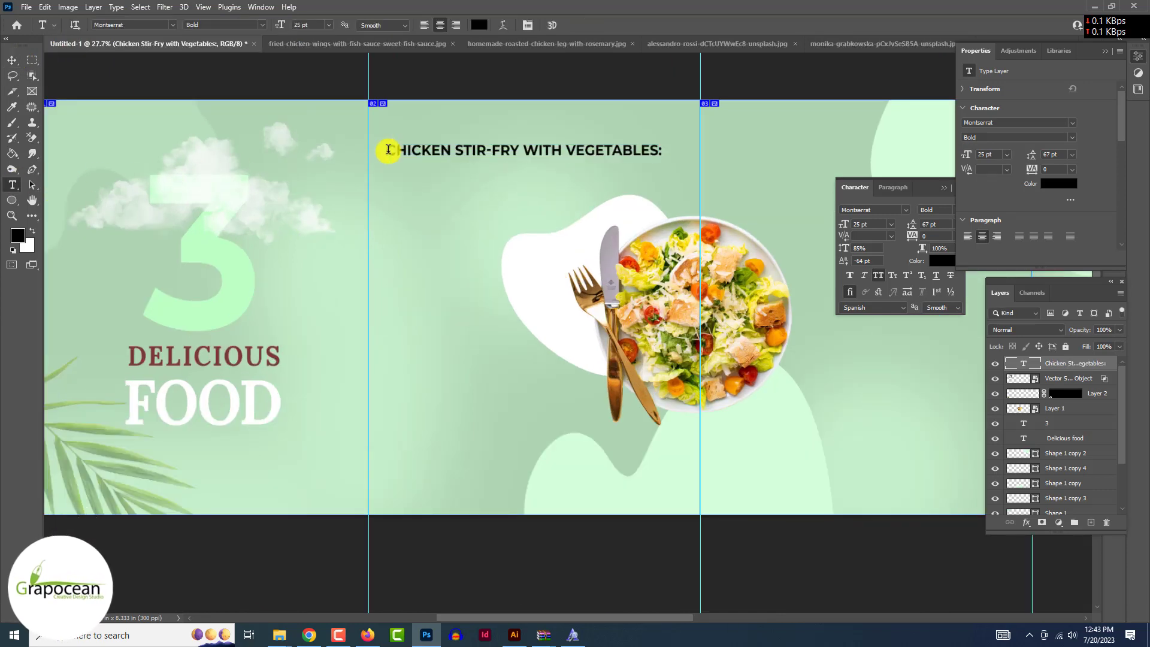
key(ctrl+a)
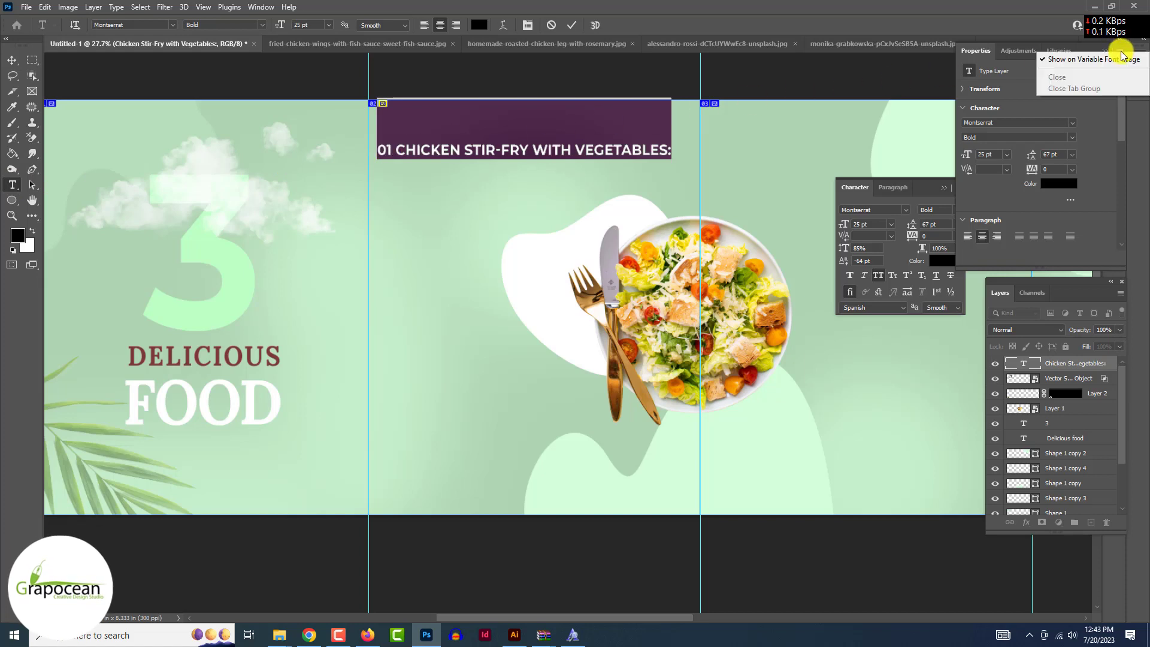
click(958, 189)
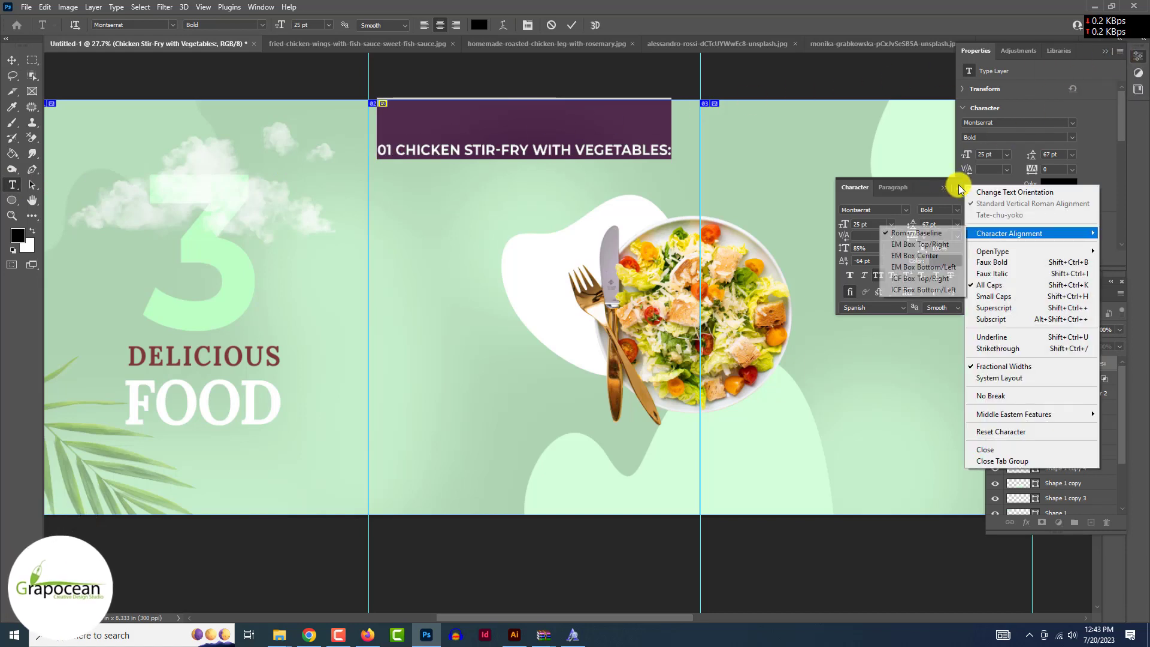
click(1026, 433)
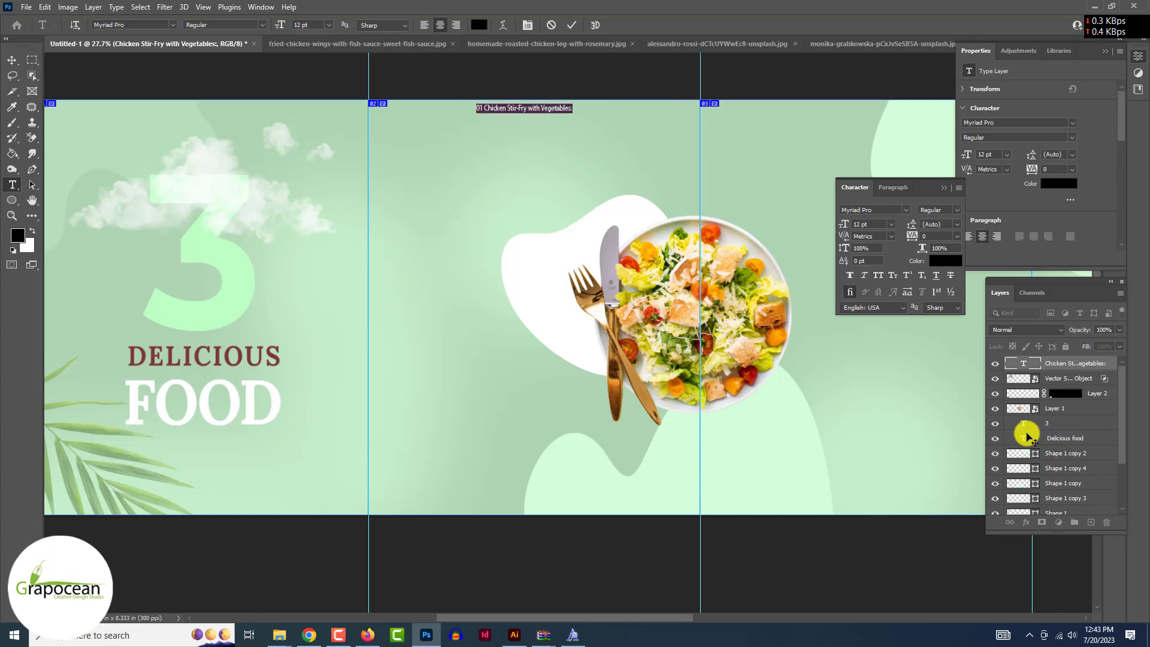
click(173, 25)
drag(385, 372, 386, 32)
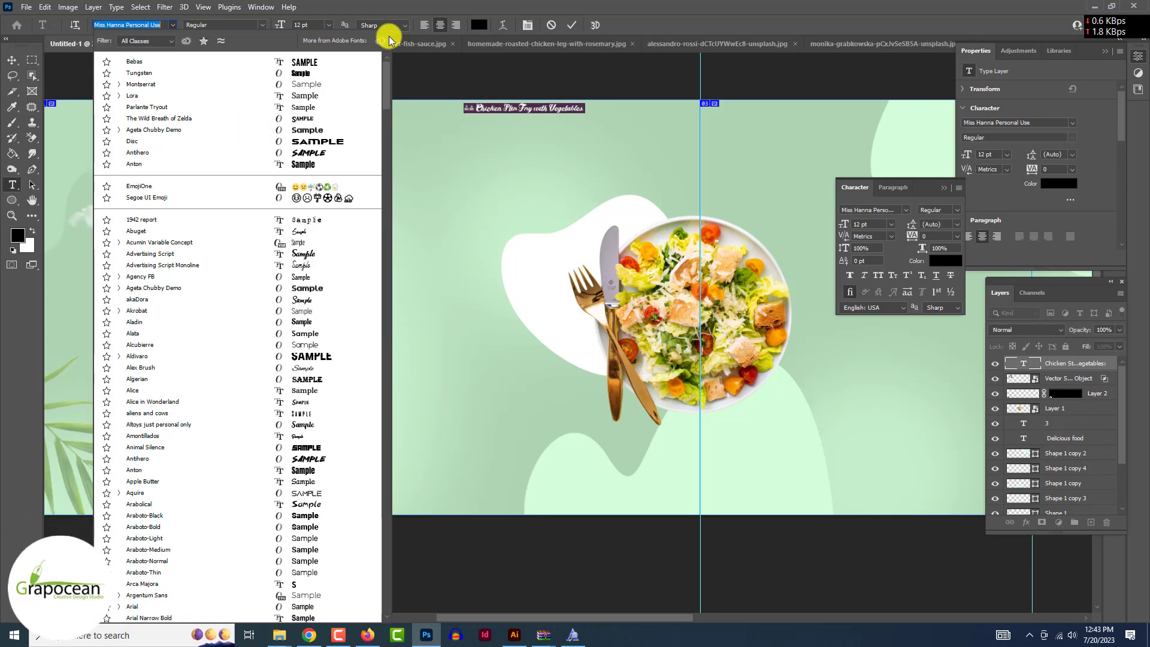
click(300, 83)
Make the headline Bold at 26 pt and settle it slightly lower in panel two.
click(261, 25)
click(239, 152)
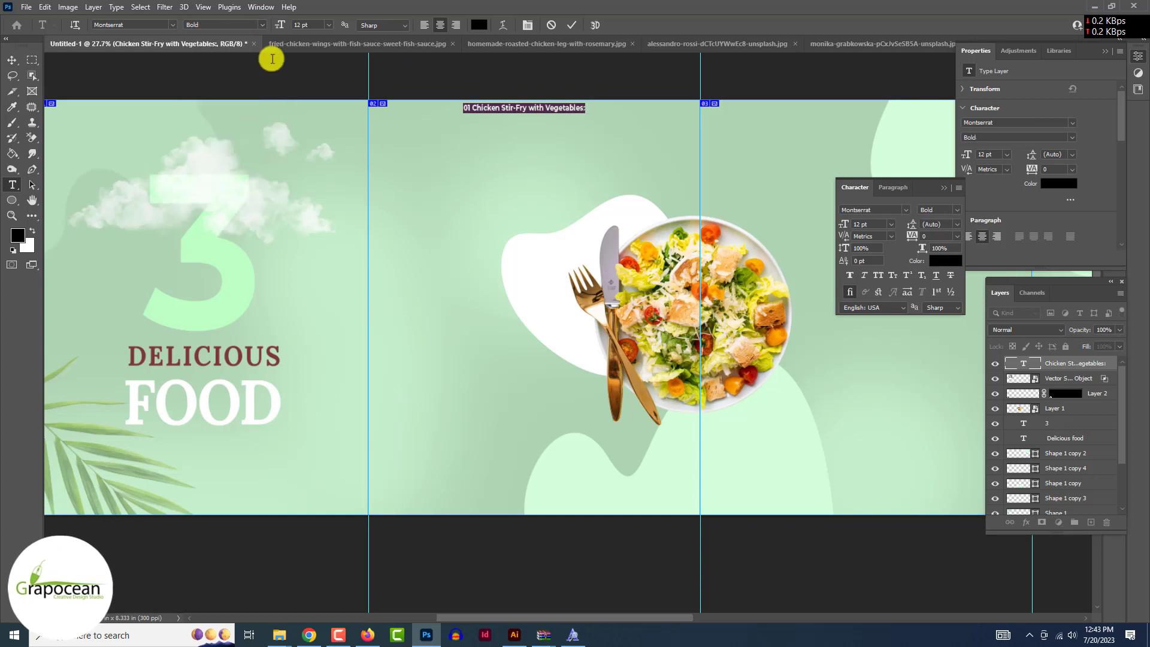
text(26)
key(Return)
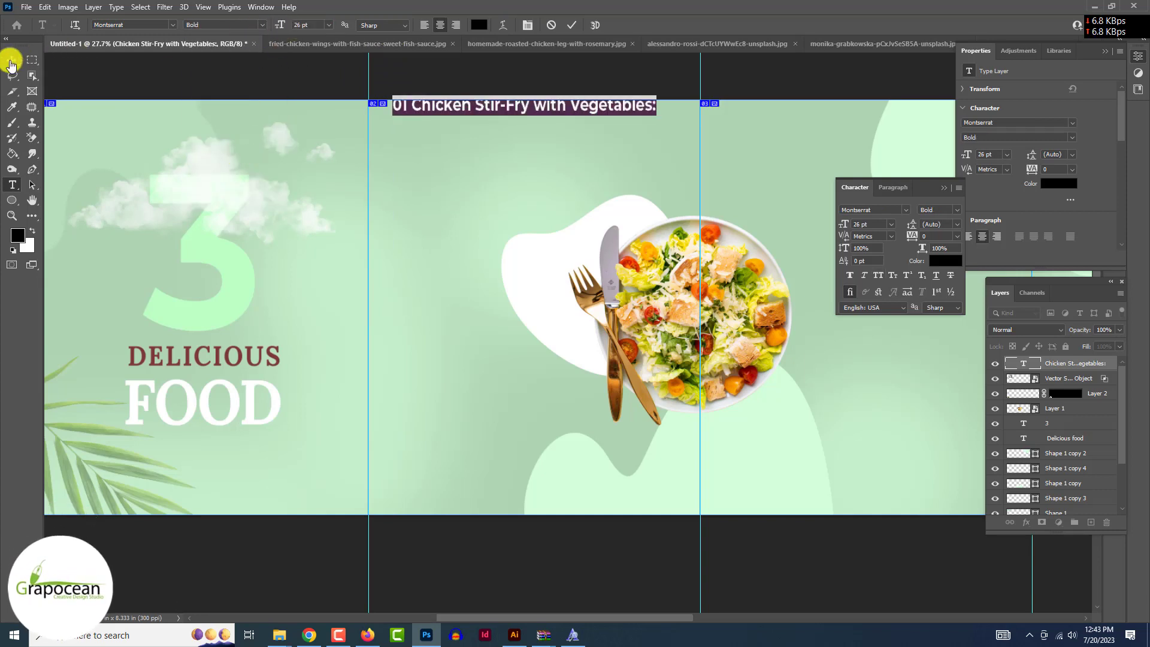
click(11, 62)
drag(526, 103, 557, 142)
click(12, 186)
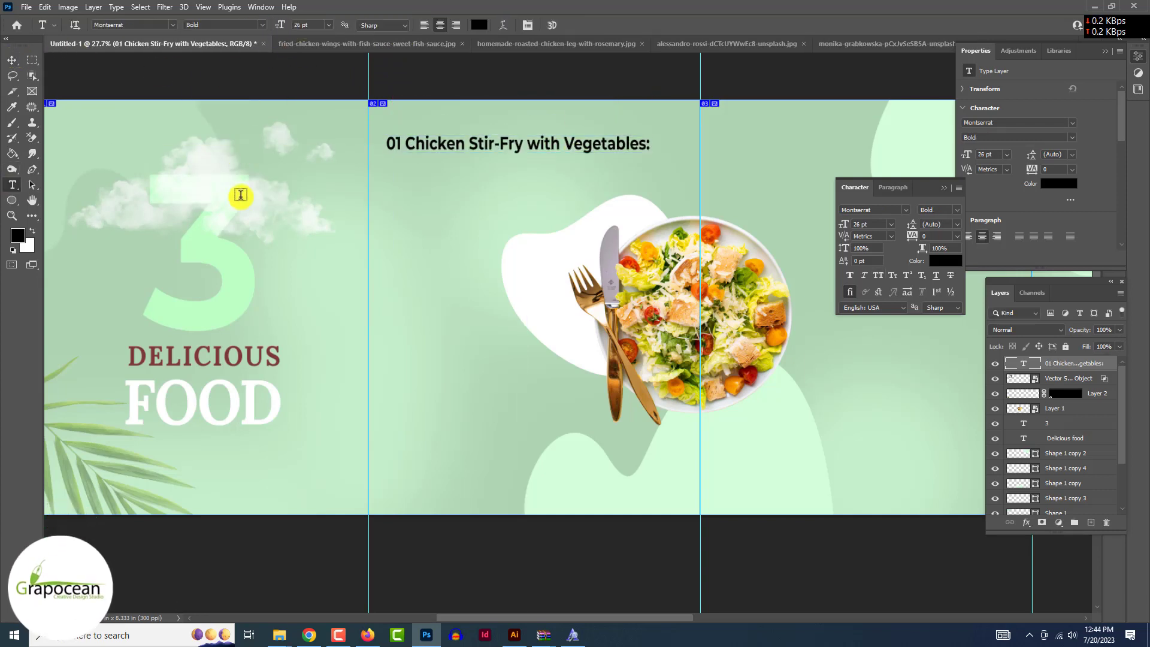
Paste the ingredient list into a left-aligned paragraph box below the headline.
drag(544, 402, 570, 457)
key(ctrl+v)
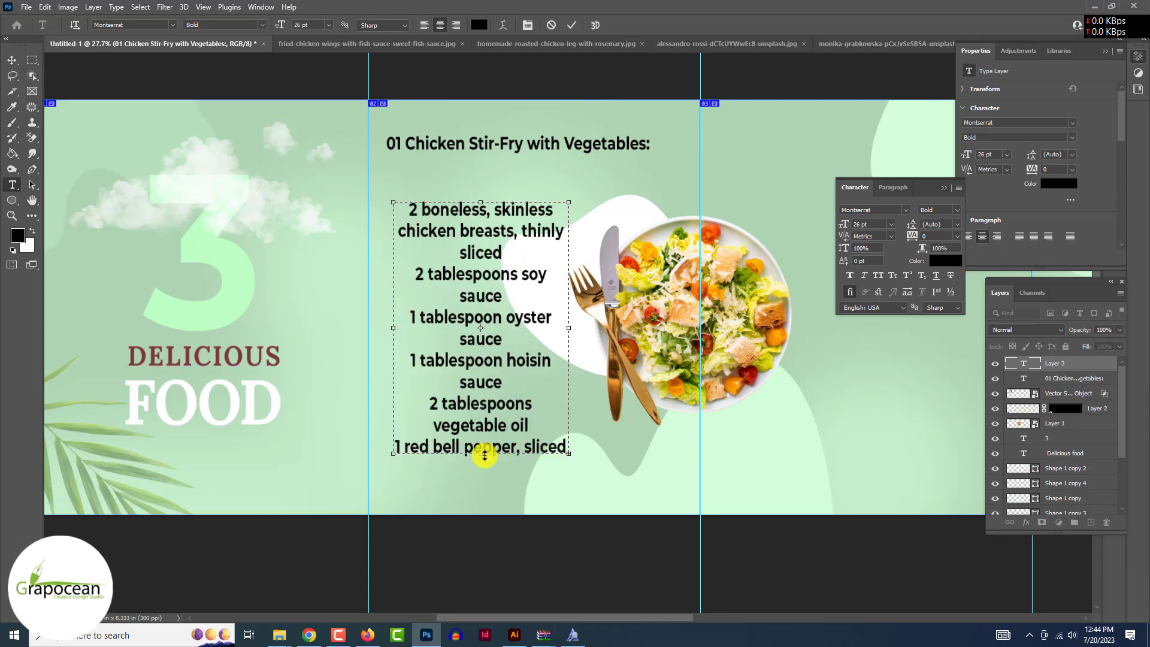
drag(485, 455, 488, 531)
drag(568, 367, 671, 366)
key(ctrl+a)
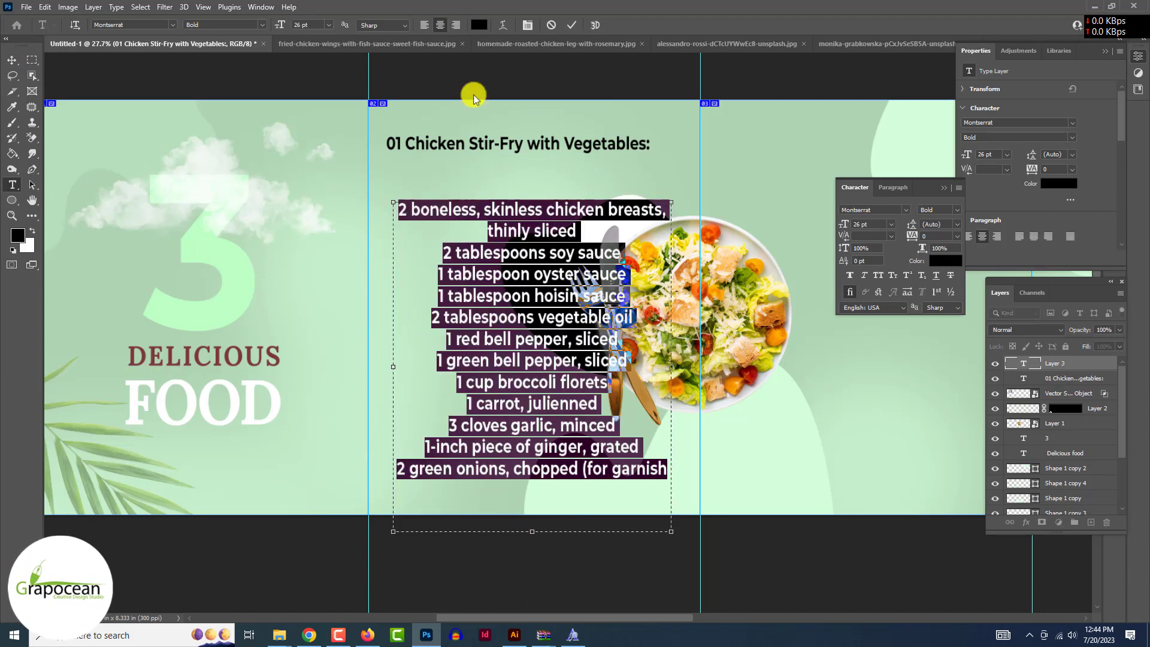
click(424, 24)
Style the ingredients at 16 pt Regular with tracking 5 and 92% vertical scale.
drag(277, 23, 275, 25)
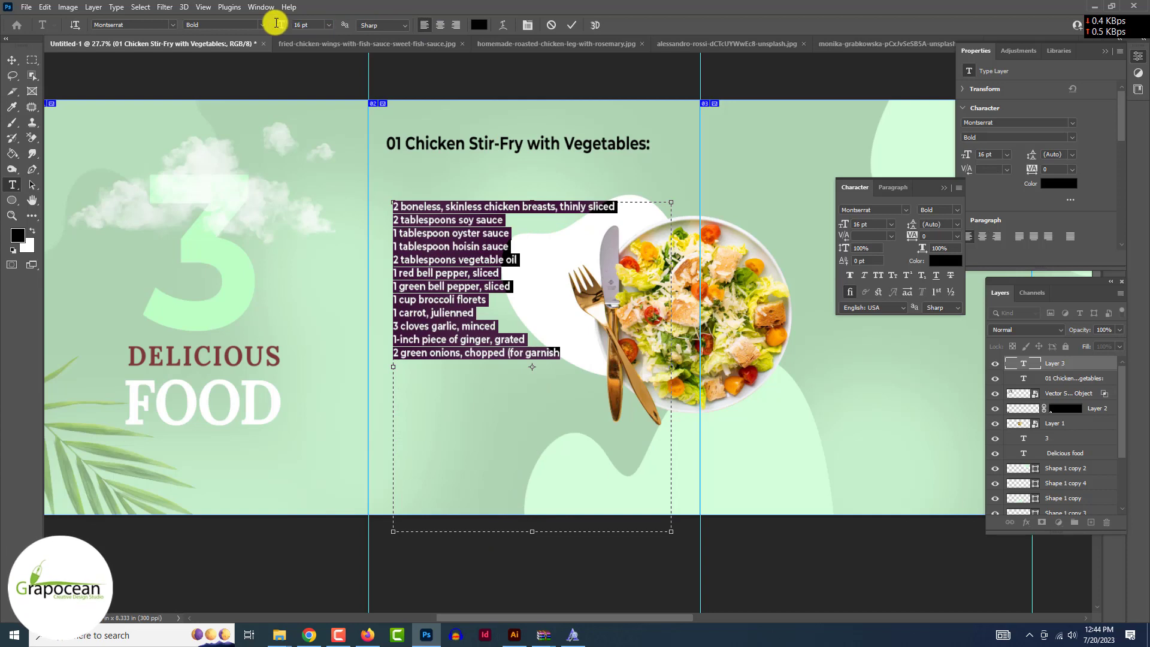
click(263, 25)
click(236, 94)
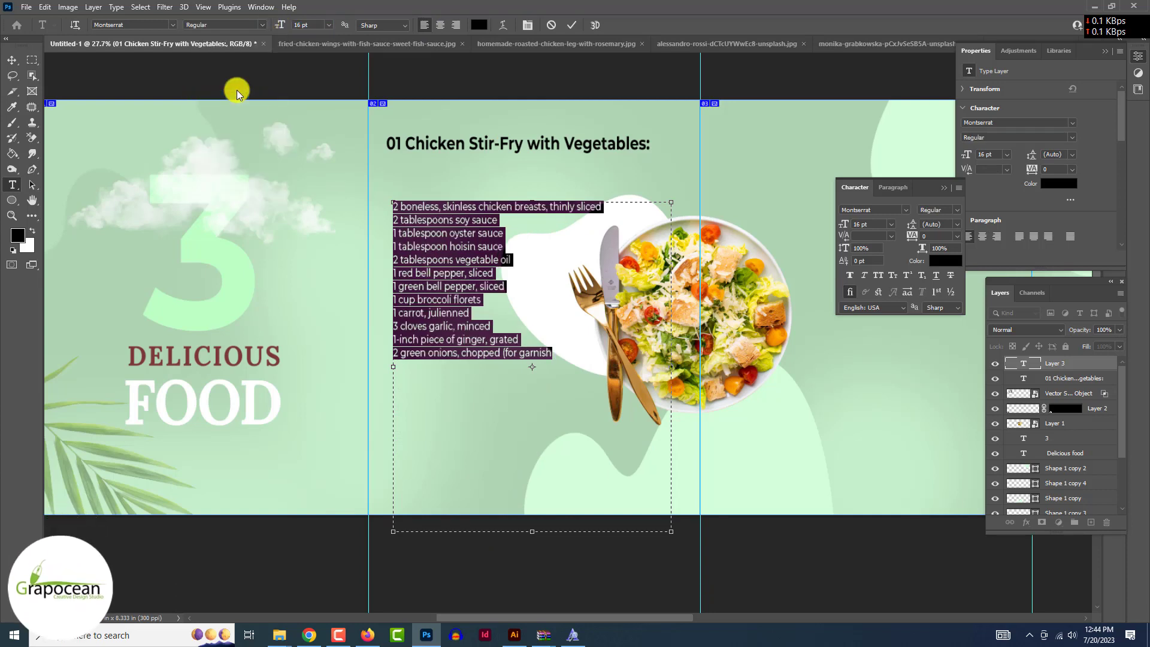
click(956, 237)
click(943, 326)
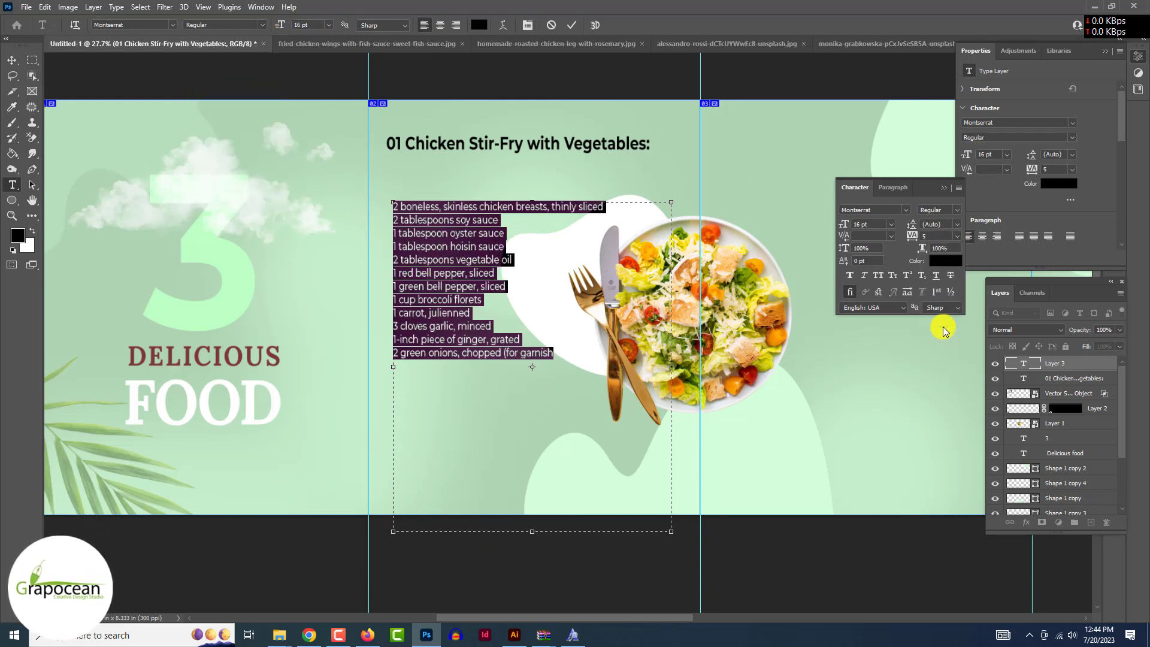
drag(844, 248, 840, 252)
key(ctrl+Return)
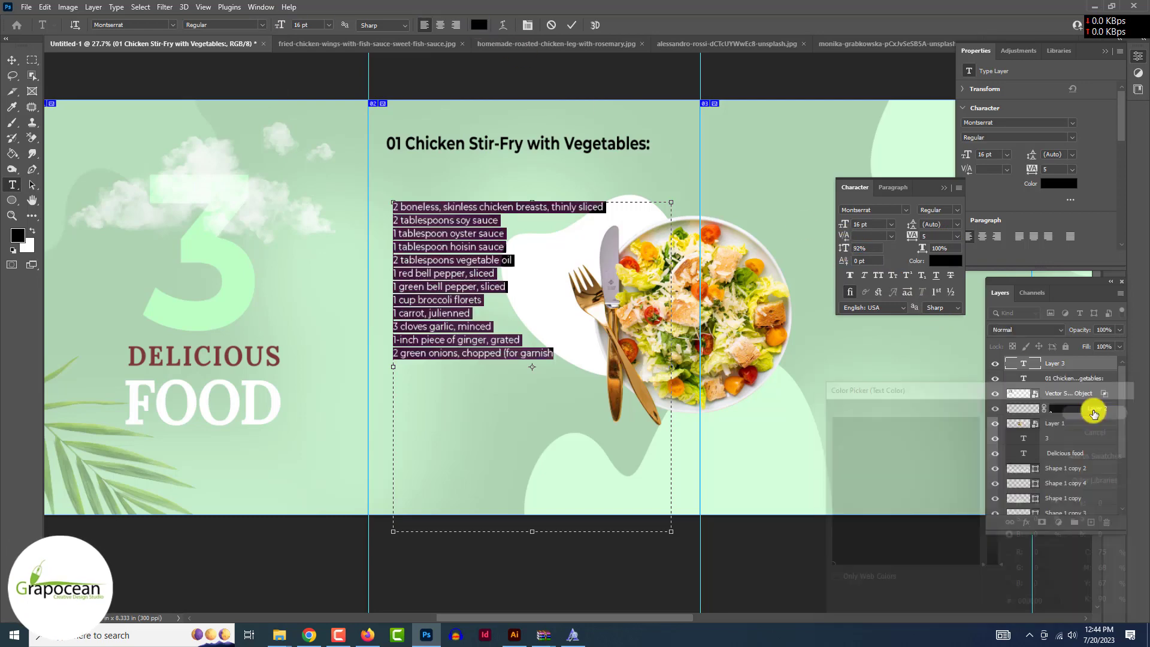
Move the ingredient list up beneath the headline.
key(v)
drag(479, 242, 475, 218)
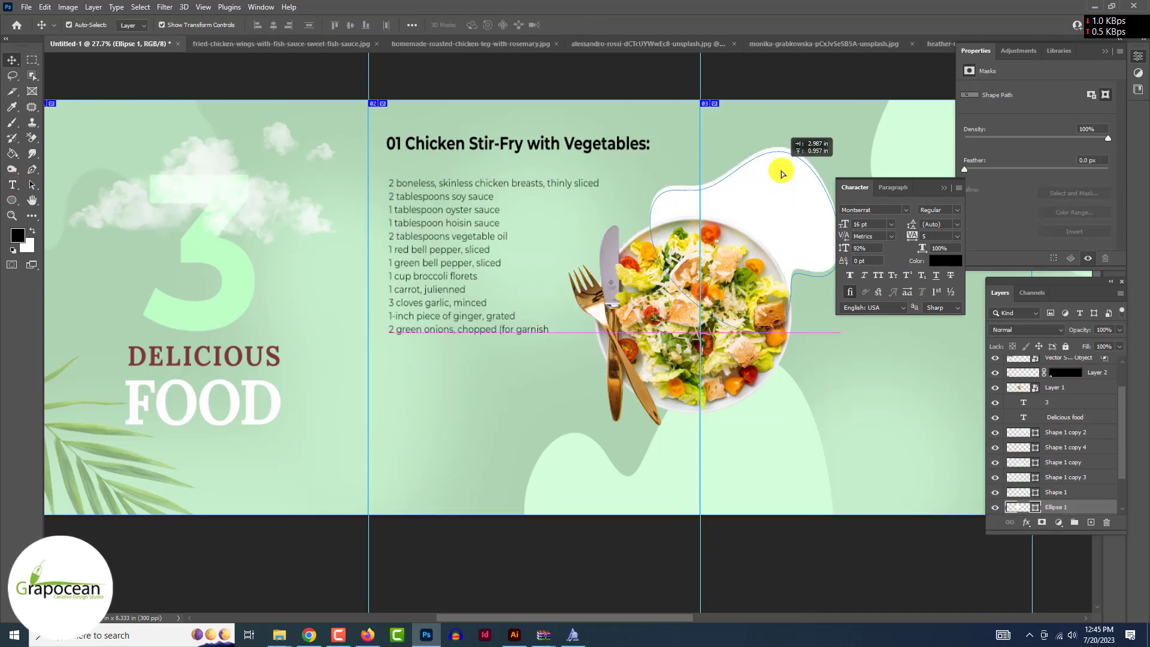
scroll(783, 166, down, 5)
scroll(623, 290, up, 5)
Change the ingredients to Medium weight at 18 pt and adjust their line spacing.
key(t)
click(565, 177)
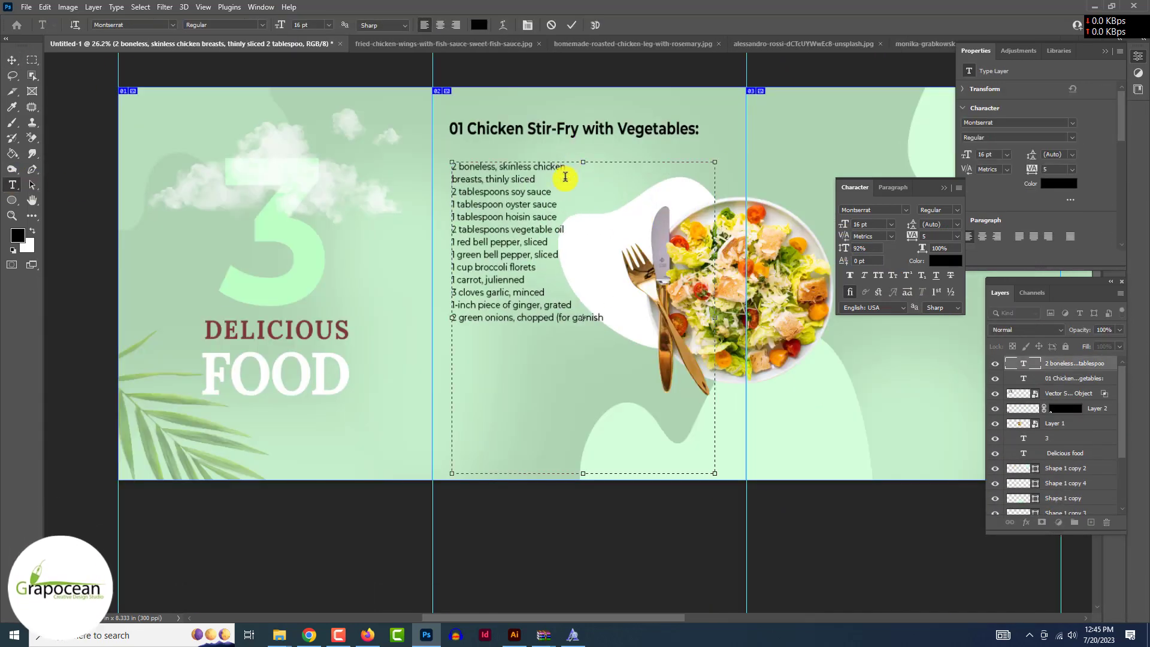
key(ctrl+a)
click(328, 24)
click(308, 71)
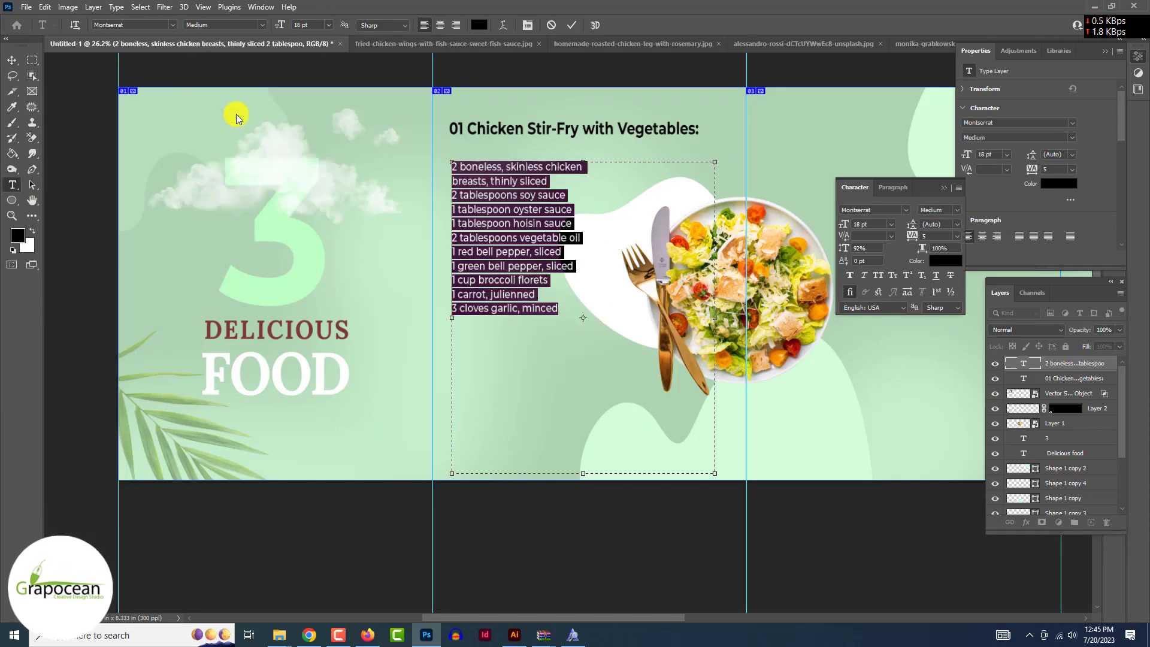
click(914, 227)
click(12, 60)
scroll(103, 146, down, 3)
scroll(511, 254, up, 2)
scroll(574, 487, down, 2)
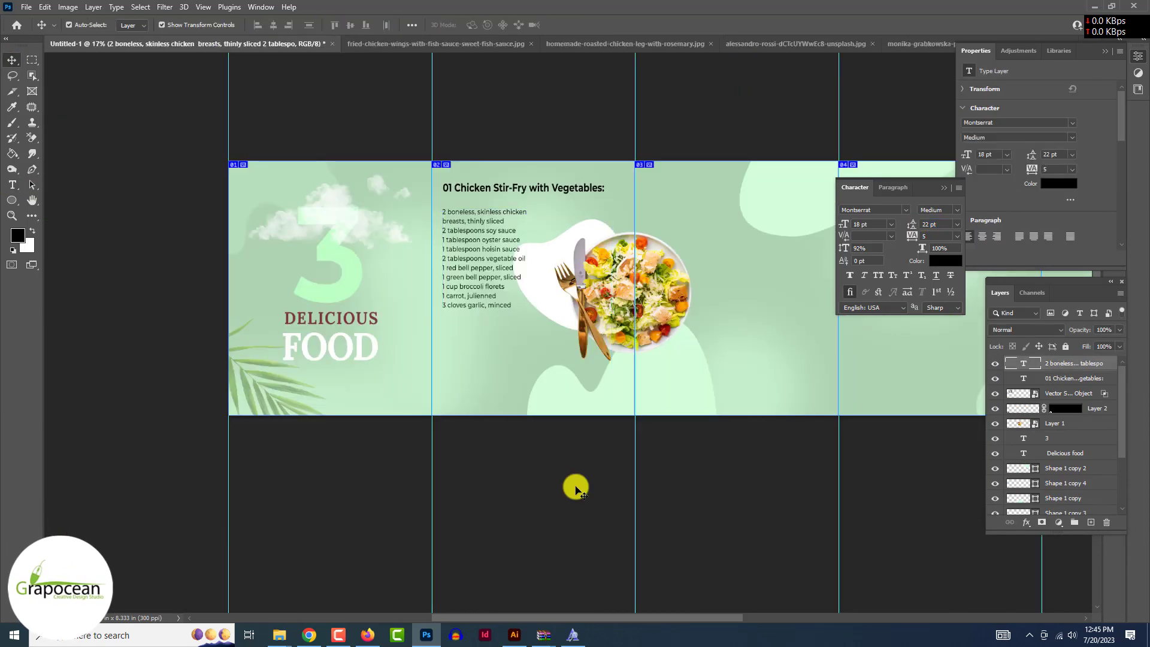
key(alt+bracketleft)
Alt-drag copies of the stir-fry headline and ingredients into panel three, then slightly enlarge the original list.
shift+click(485, 227)
drag(484, 228, 751, 235)
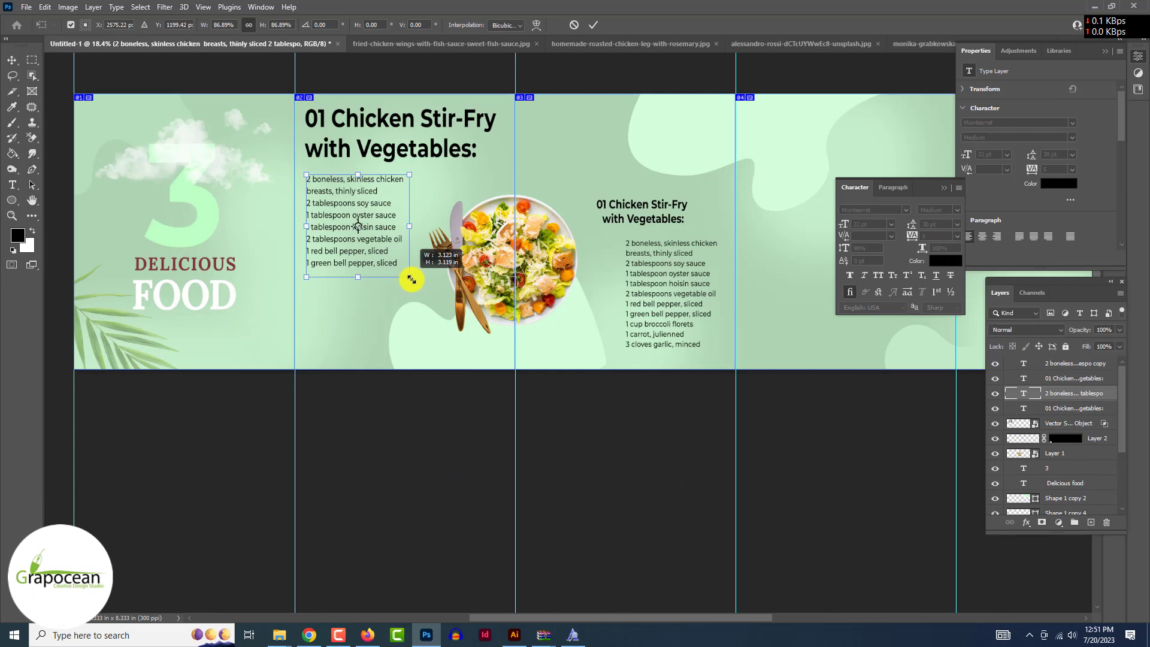
drag(411, 279, 414, 283)
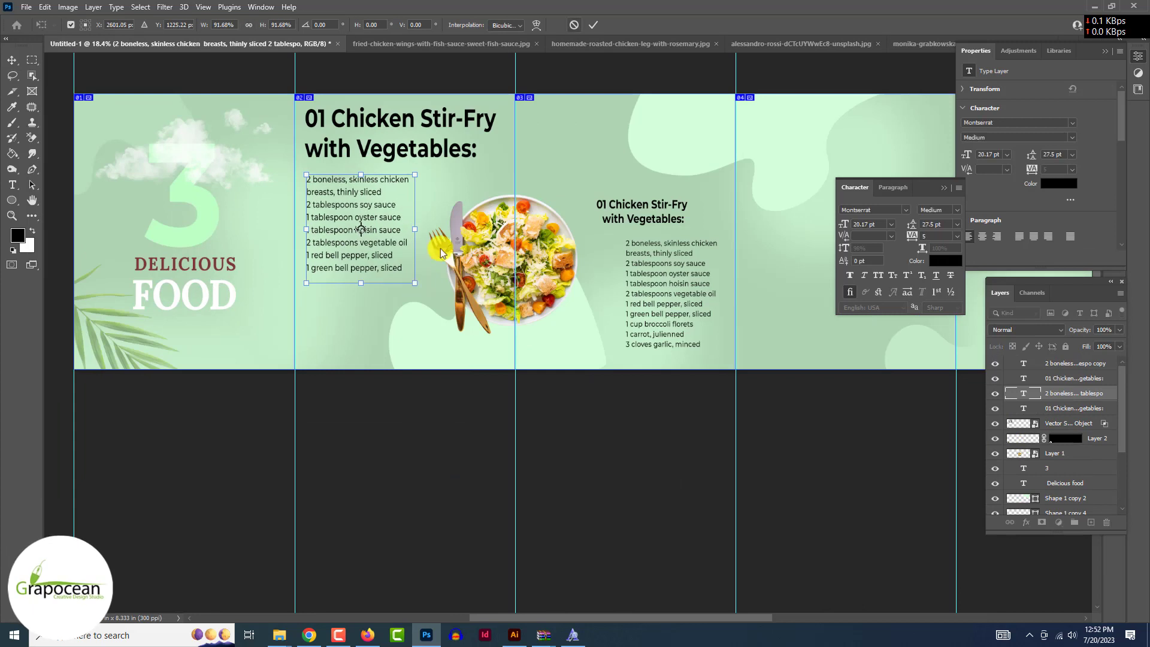
key(Return)
scroll(372, 236, up, 1)
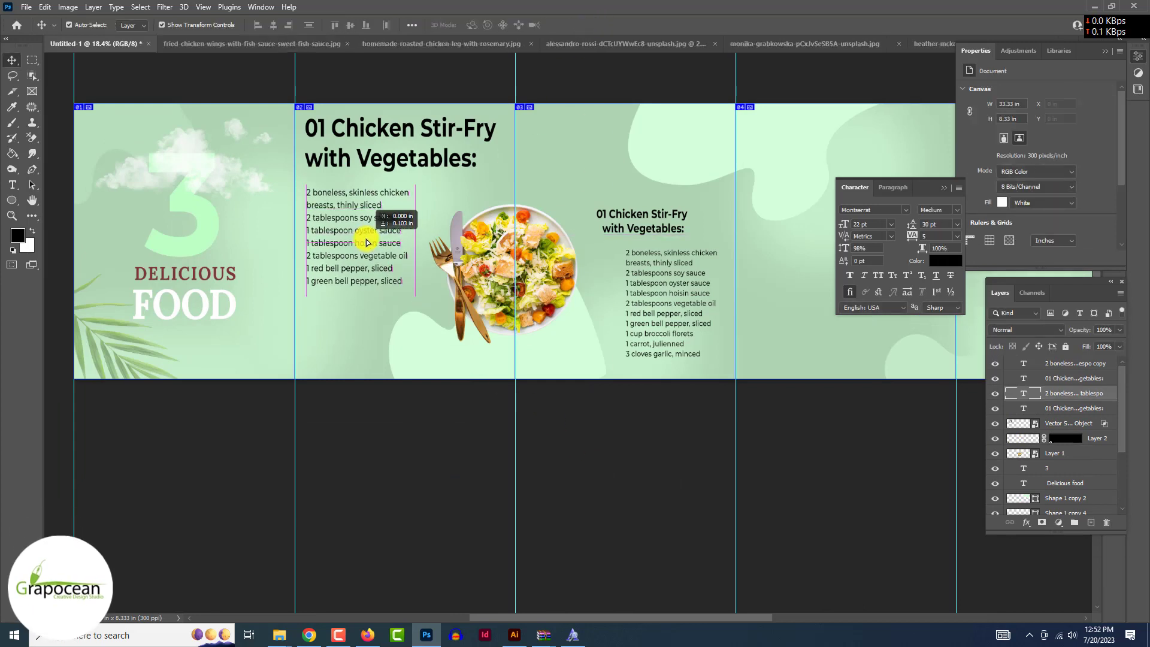
click(12, 201)
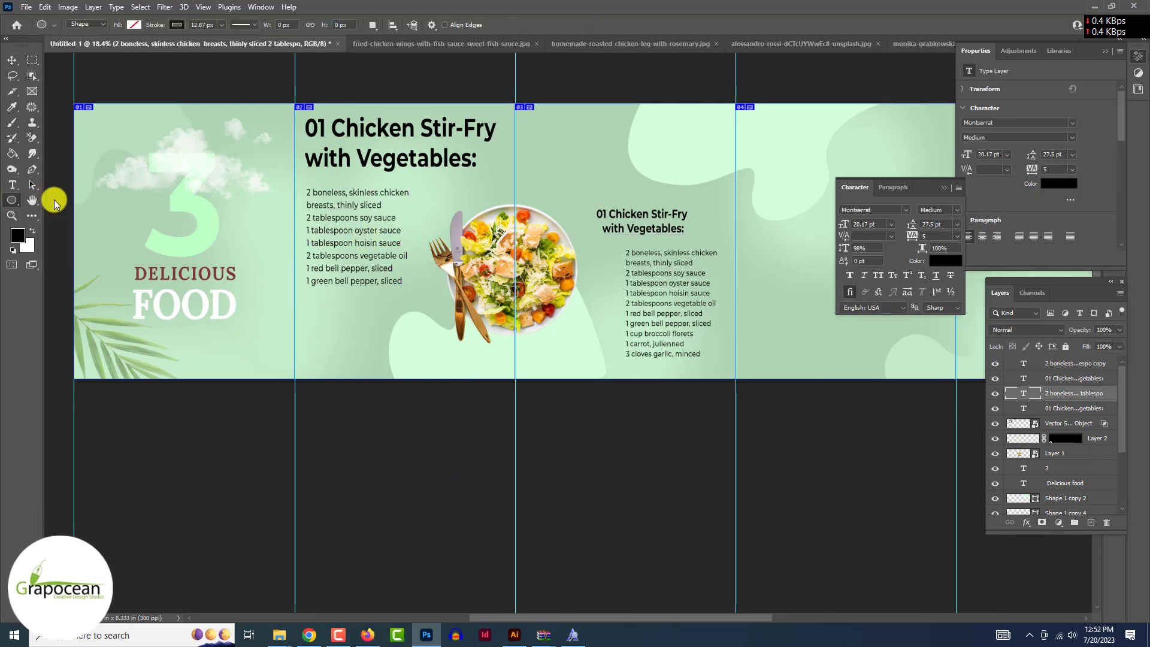
key(shift+u)
scroll(294, 146, up, 2)
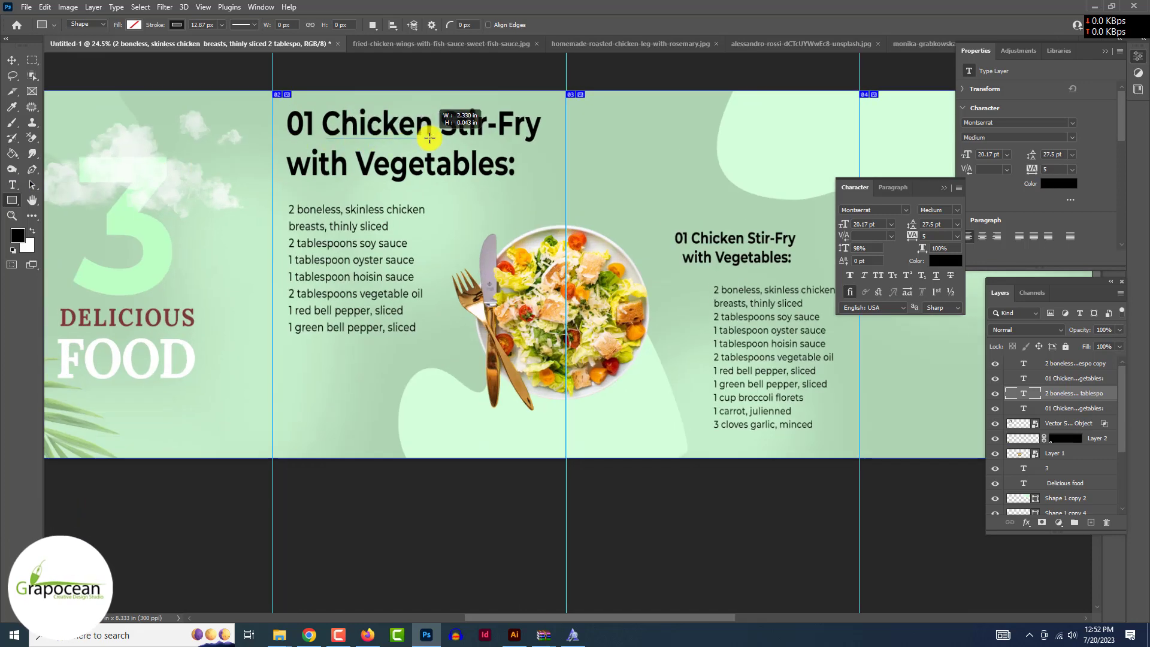
Draw a thin outline-free bar under the headline and stretch it further left.
drag(429, 138, 429, 139)
click(178, 27)
click(104, 47)
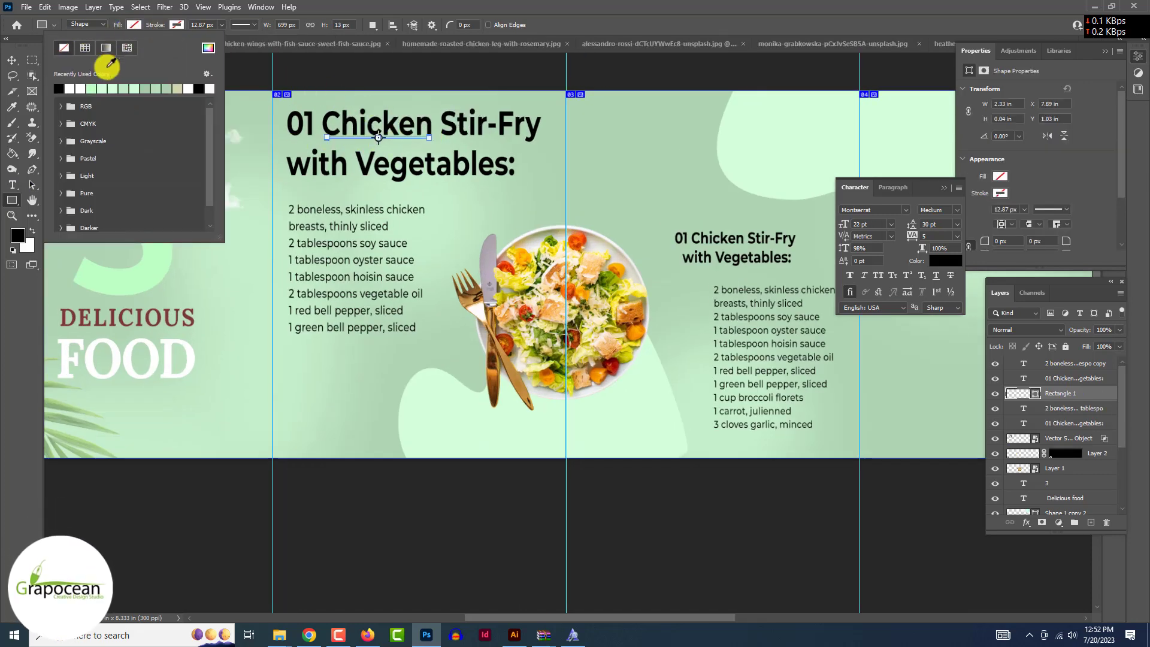
click(12, 60)
scroll(337, 156, up, 5)
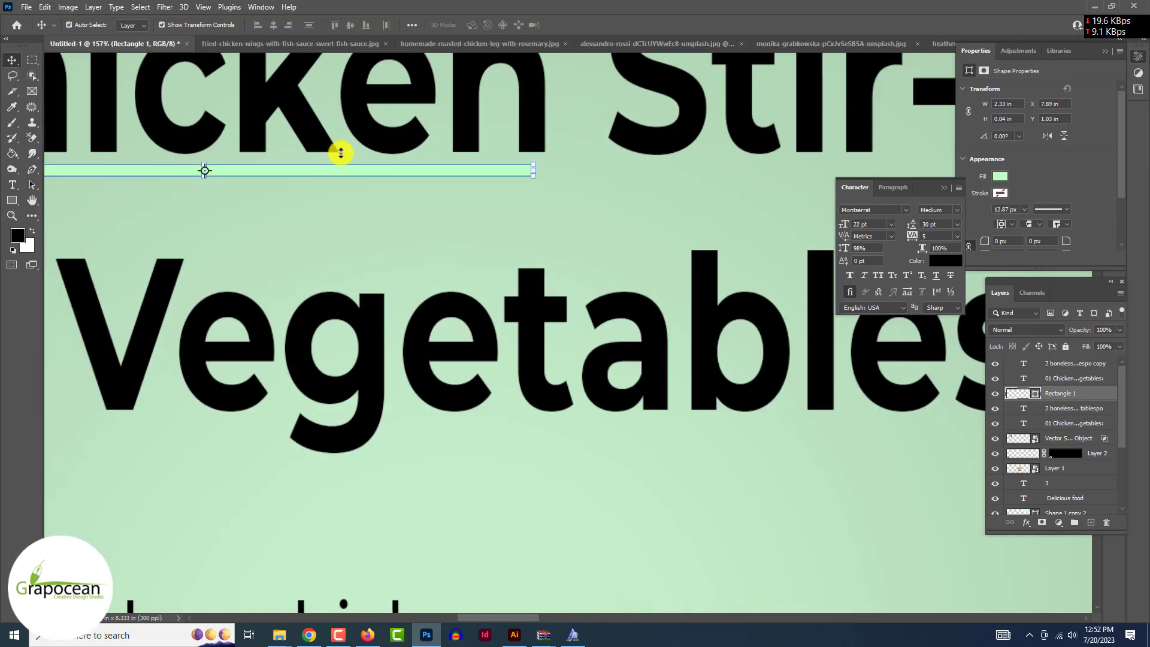
drag(337, 171, 407, 191)
scroll(418, 190, up, 1)
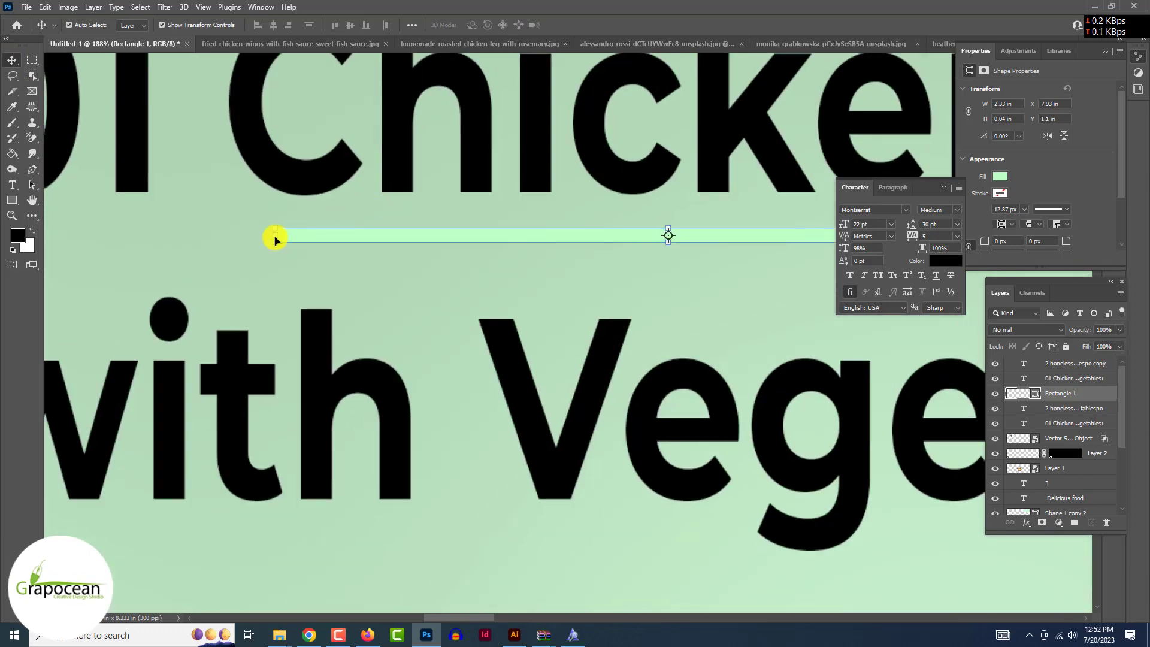
drag(274, 237, 236, 236)
Fill the bar light mint green and move it beneath the headline.
click(11, 202)
click(135, 25)
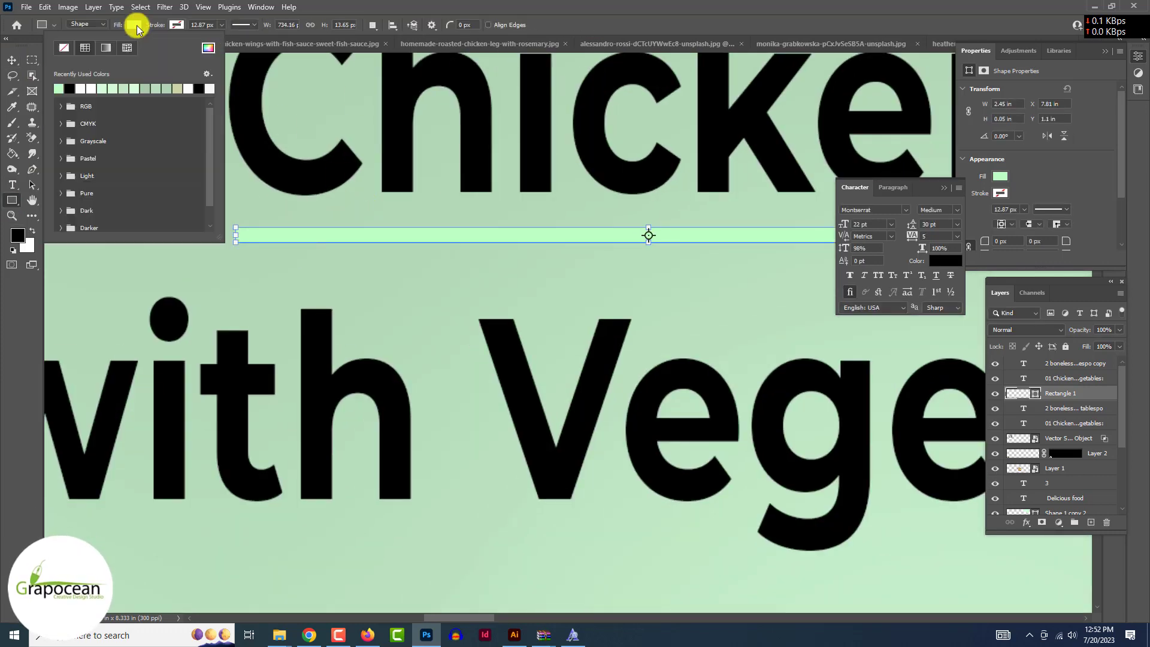
click(208, 47)
click(1093, 411)
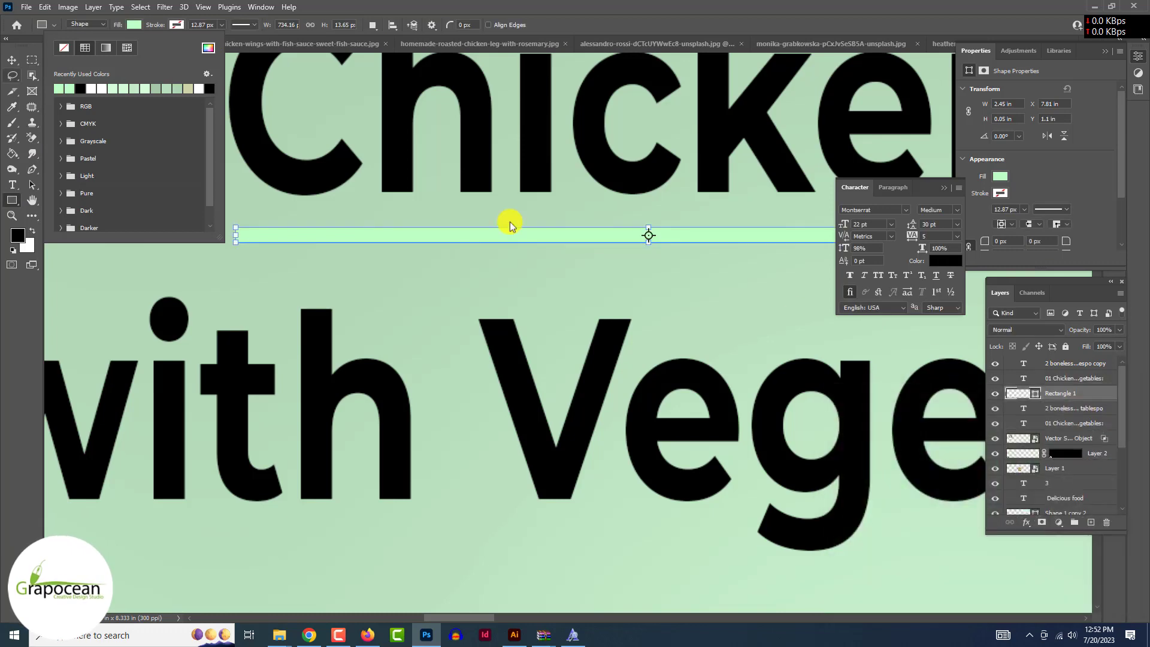
key(v)
key(ctrl+0)
click(457, 282)
drag(374, 251, 479, 315)
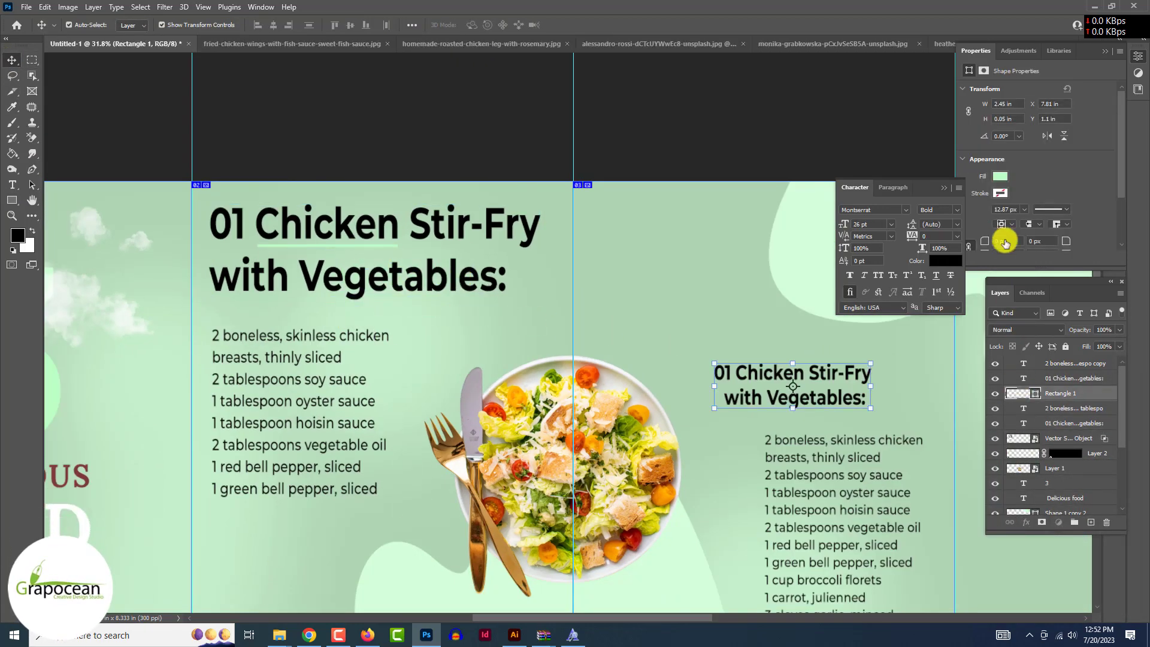
key(ctrl+minus)
click(584, 561)
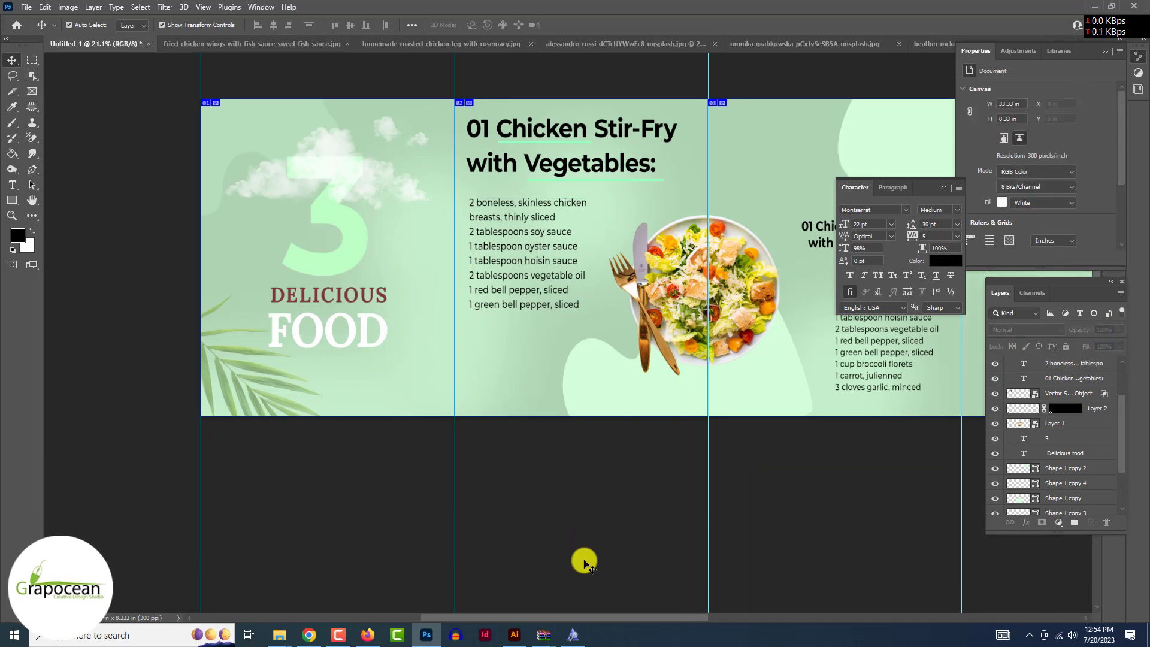
Add a 17 pt Lorem ipsum paragraph box below the ingredient list and widen it.
scroll(584, 561, down, 2)
scroll(123, 257, up, 2)
click(12, 184)
drag(379, 319, 534, 374)
drag(374, 349, 373, 351)
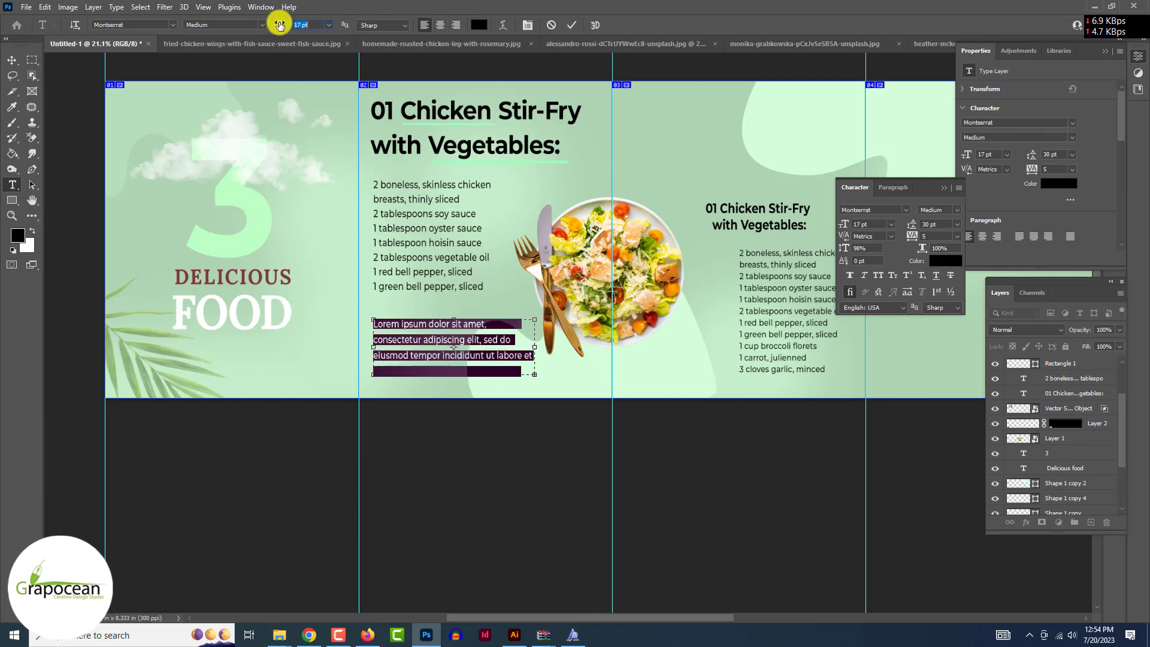
drag(279, 25, 280, 27)
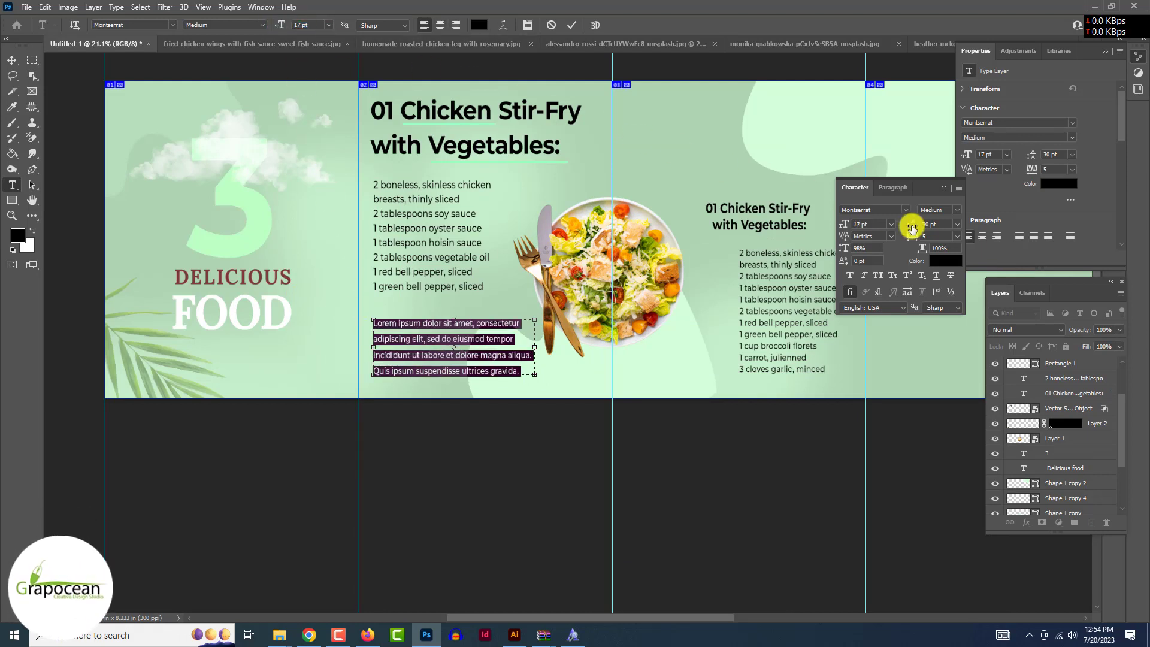
text(23)
click(484, 353)
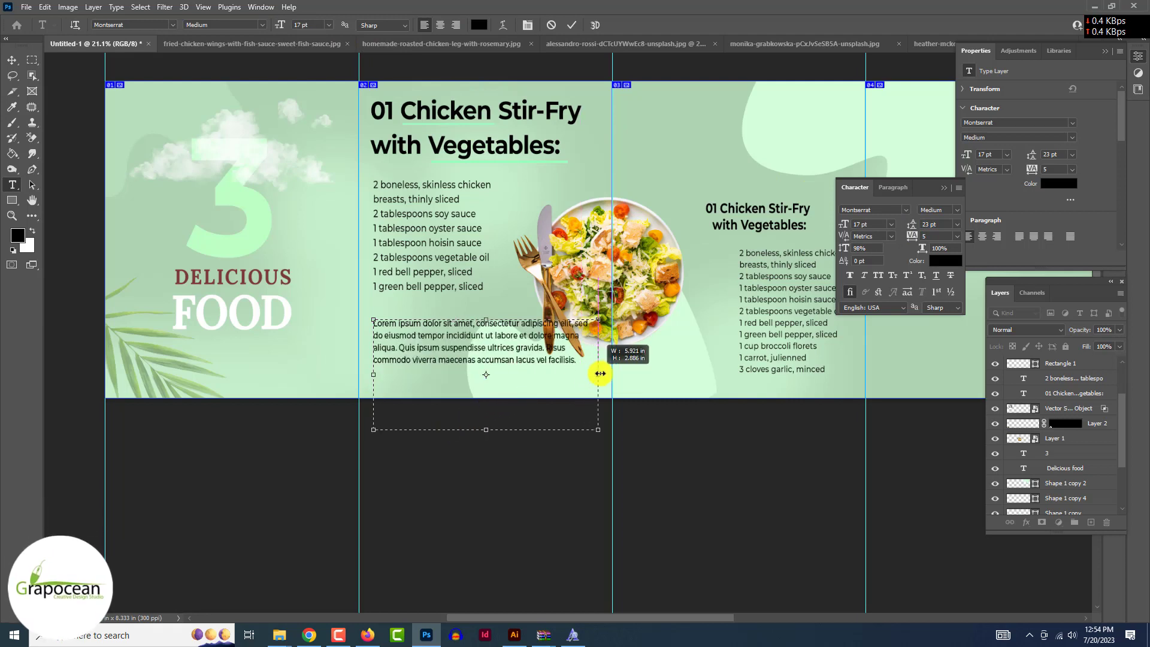
drag(600, 373, 601, 372)
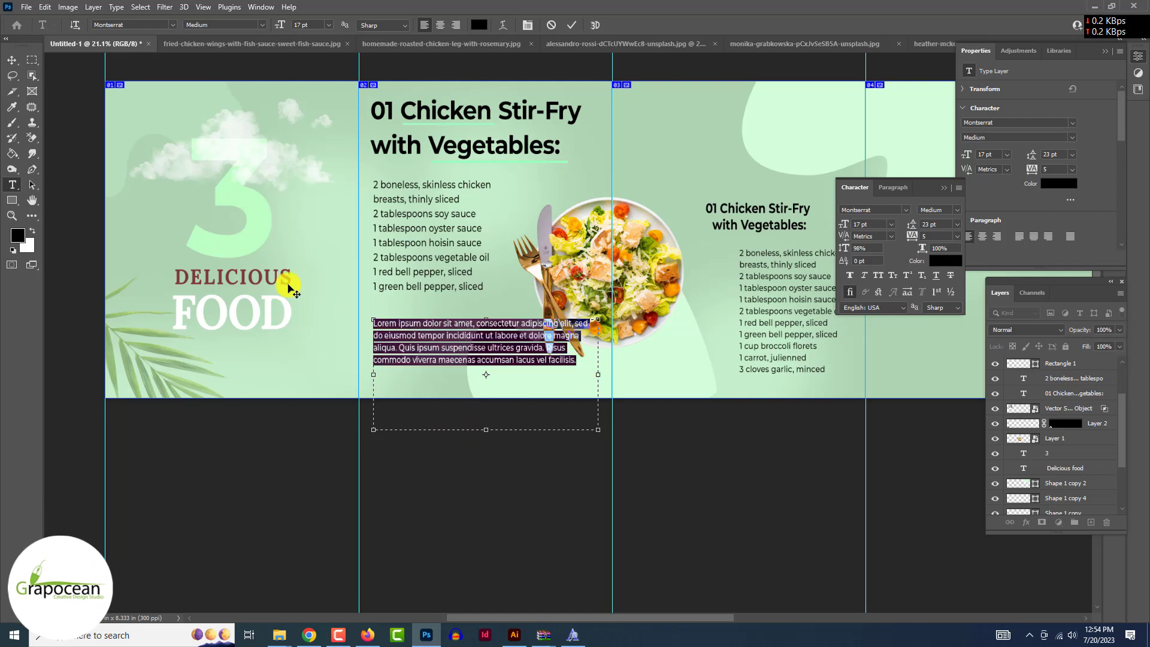
Set the paragraph in Lora, nudge it down-right, and move the salad plate up-left.
click(172, 24)
click(187, 75)
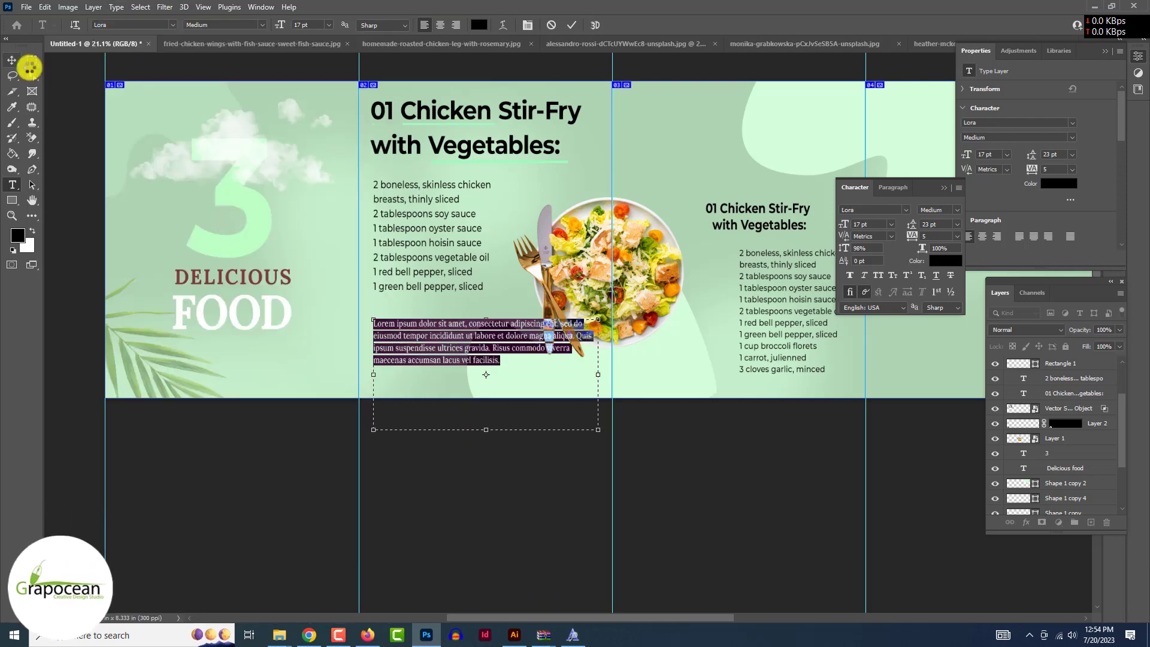
click(30, 67)
drag(447, 328, 452, 346)
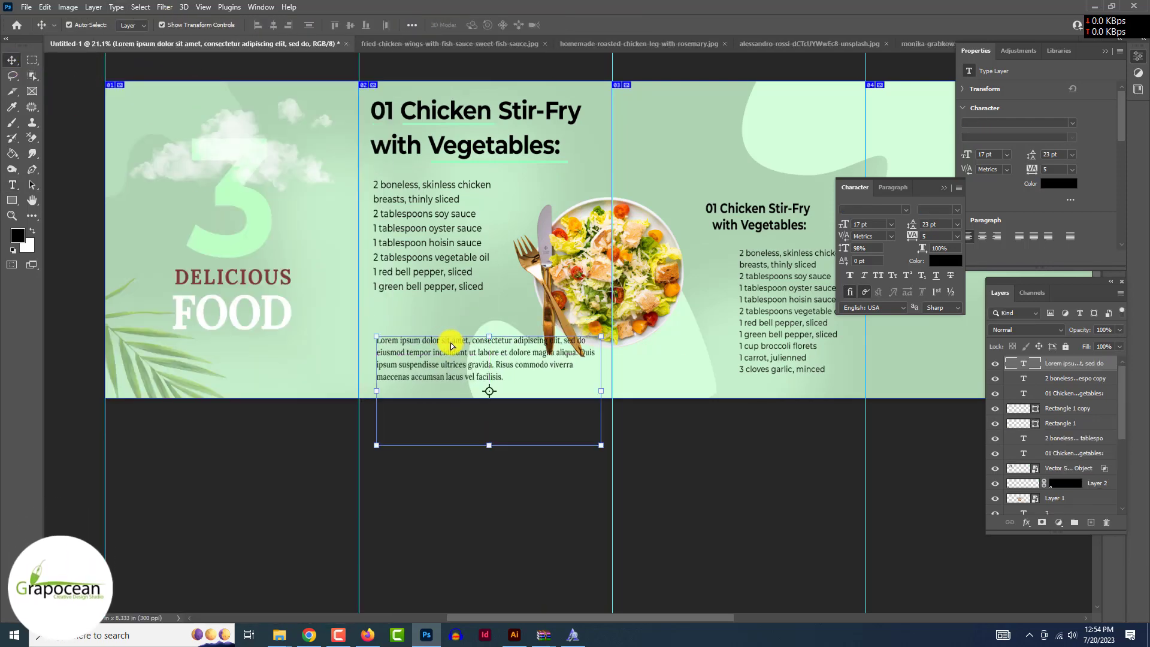
drag(642, 239, 616, 241)
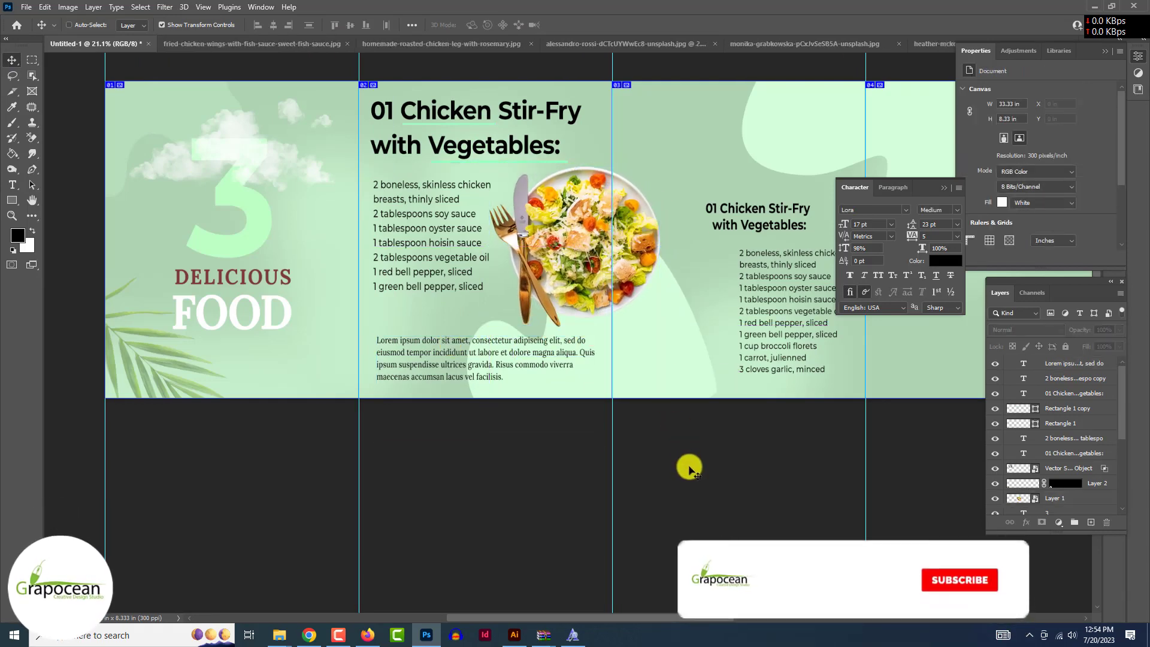
scroll(688, 464, down, 2)
scroll(482, 374, up, 3)
scroll(482, 375, up, 1)
Delete the paragraph's trailing sentences and widen its box into longer lines.
ctrl+click(458, 335)
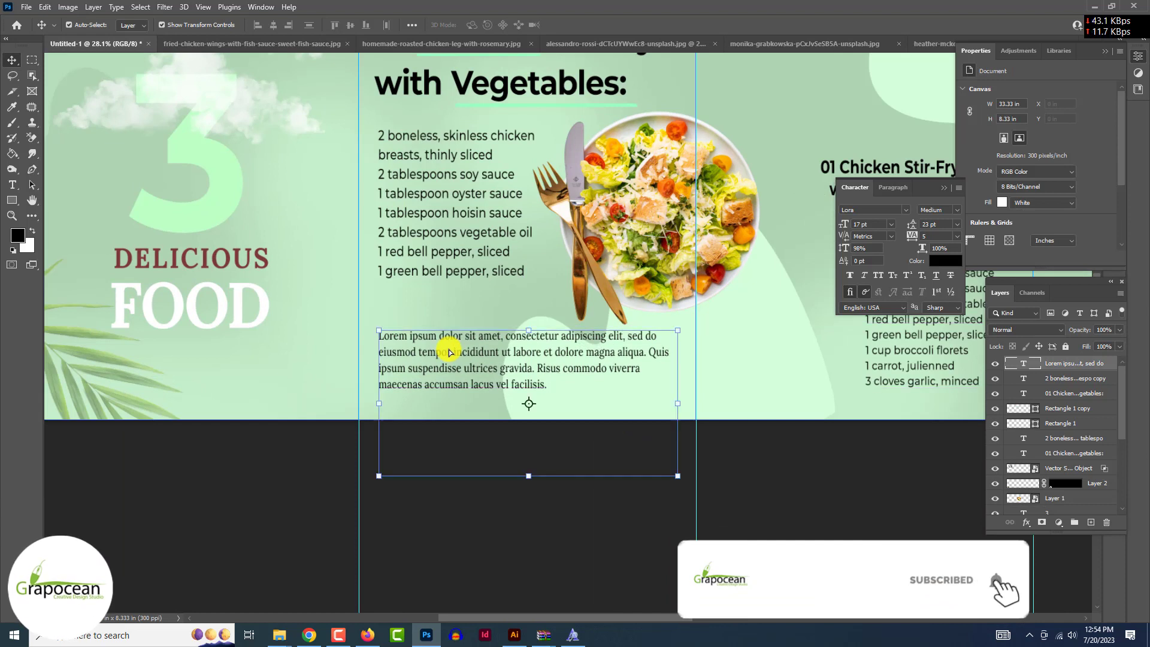
click(12, 184)
drag(647, 352, 675, 398)
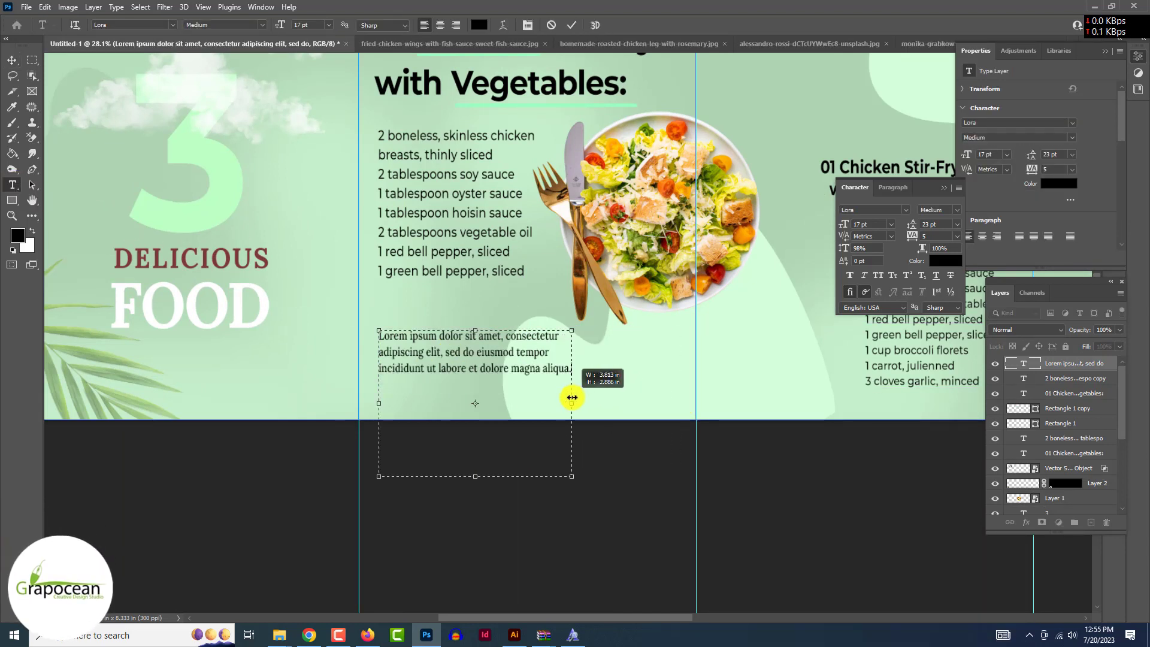
drag(572, 397, 611, 397)
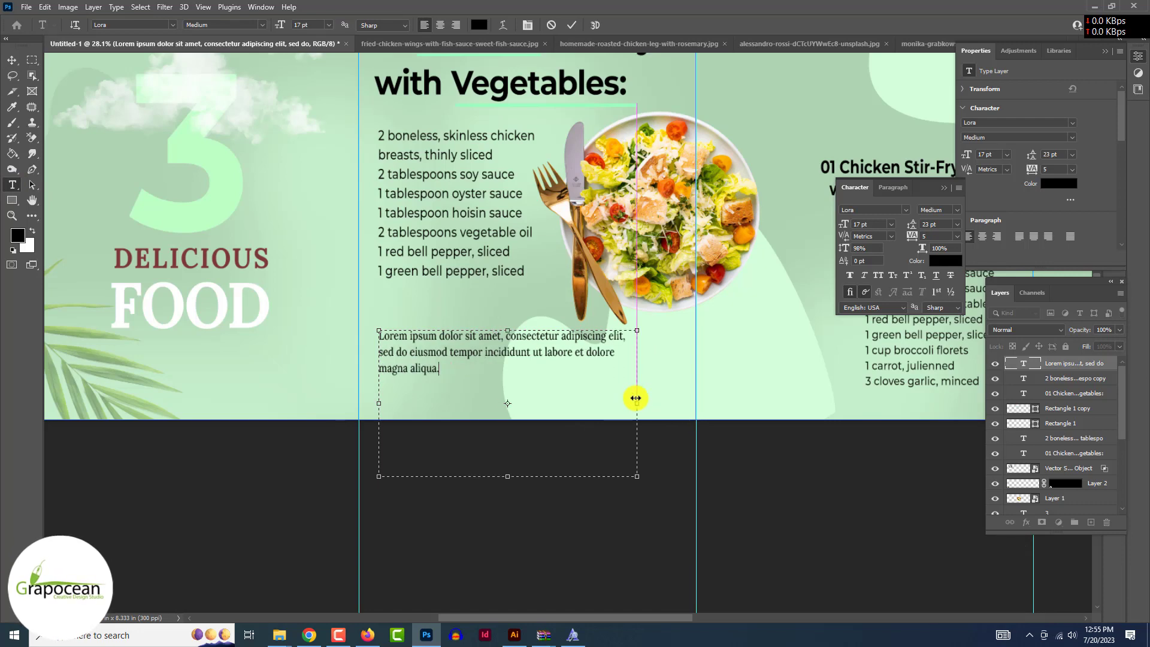
scroll(357, 513, down, 3)
scroll(357, 514, up, 3)
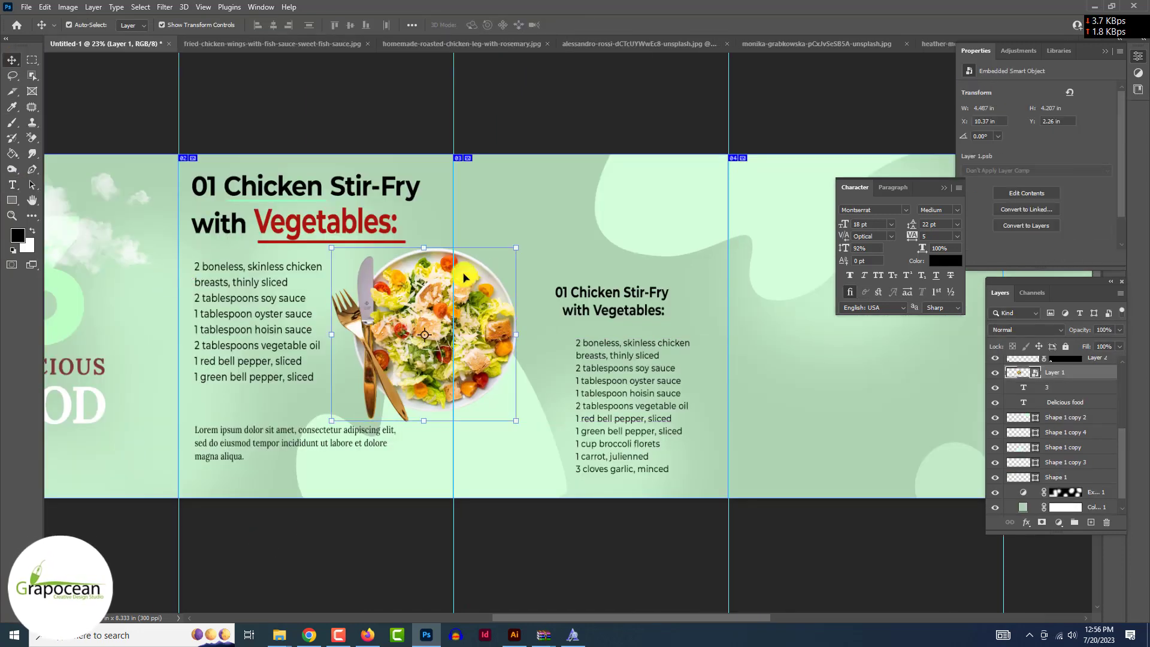
In the roasted chicken photo, Select and Mask the plate with raised Contrast onto a masked layer.
click(264, 44)
click(494, 45)
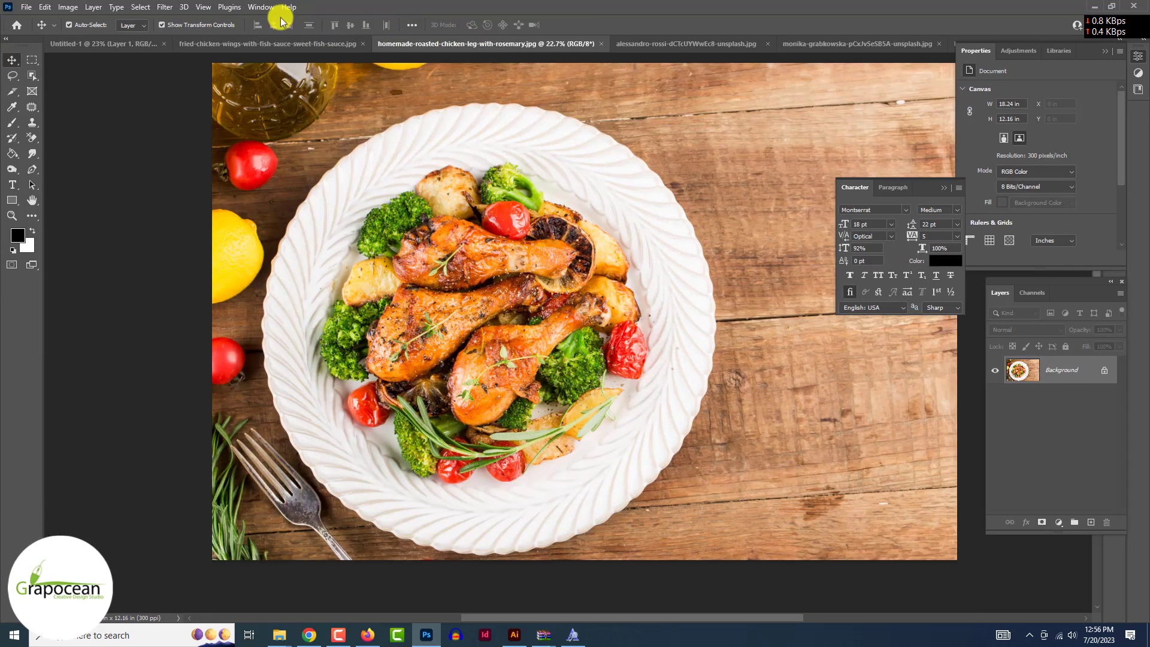
click(140, 7)
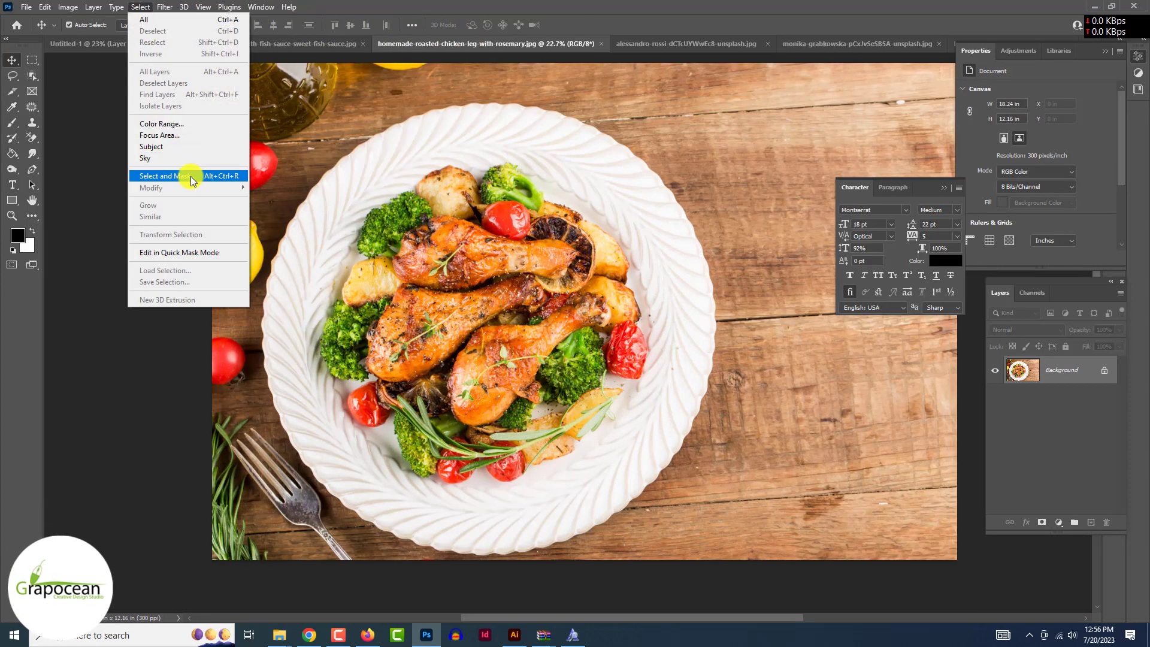
click(192, 174)
click(507, 275)
mouse_move(507, 274)
mouse_down()
mouse_move(286, 423)
mouse_move(332, 261)
mouse_up()
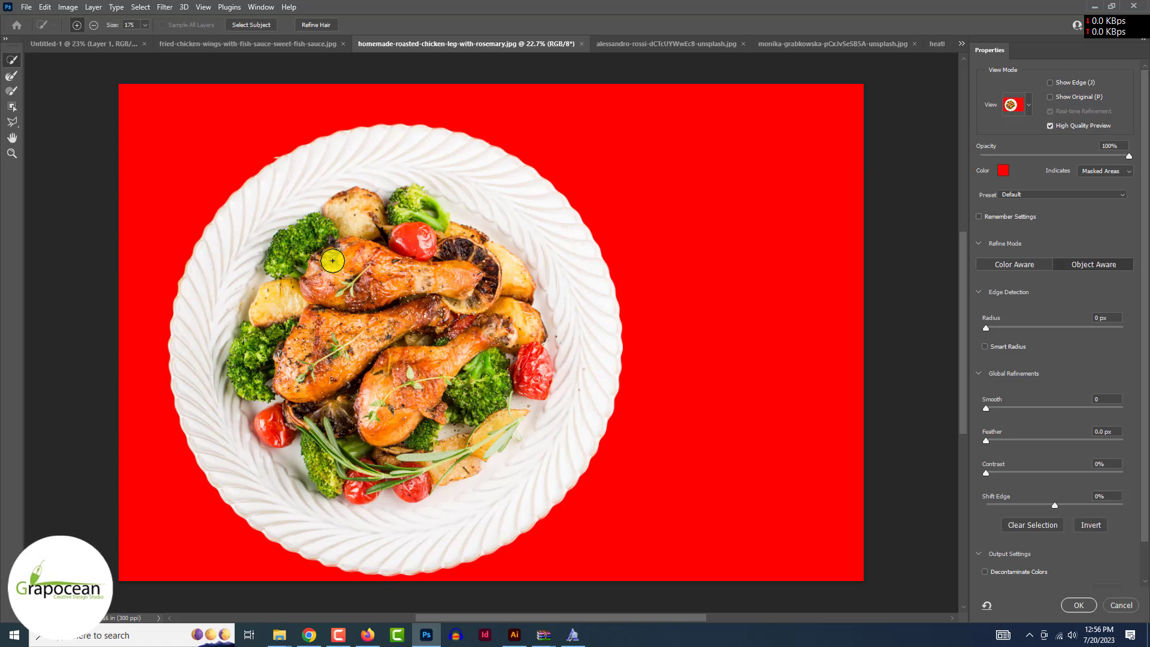
scroll(284, 178, up, 2)
scroll(284, 178, up, 2)
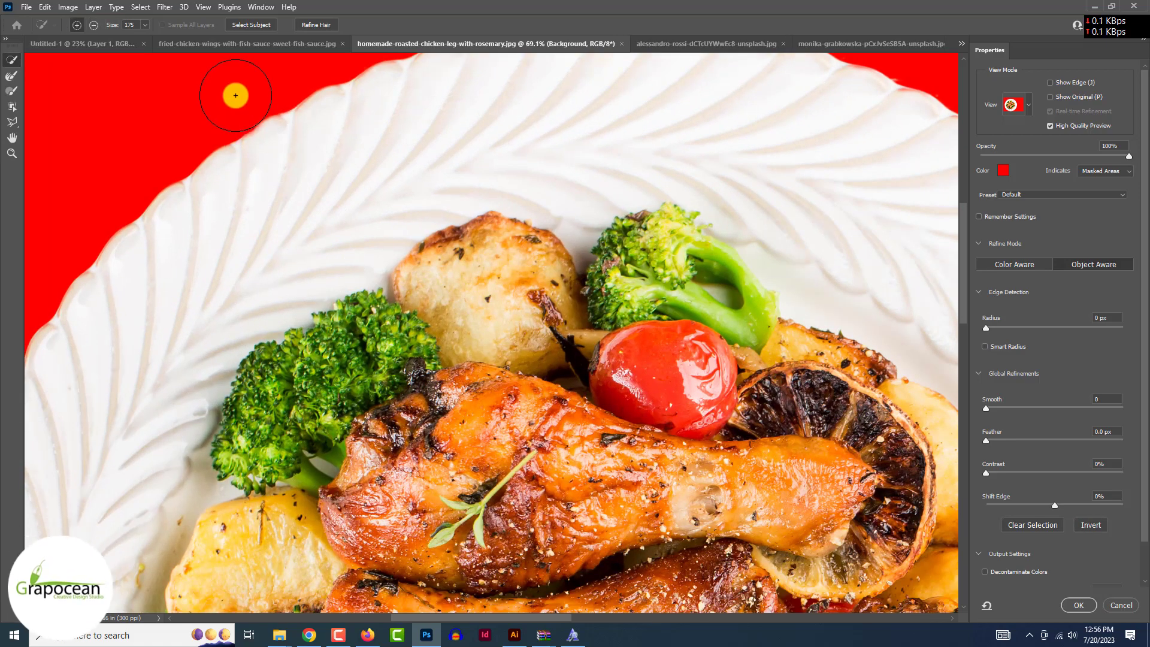
scroll(361, 158, down, 3)
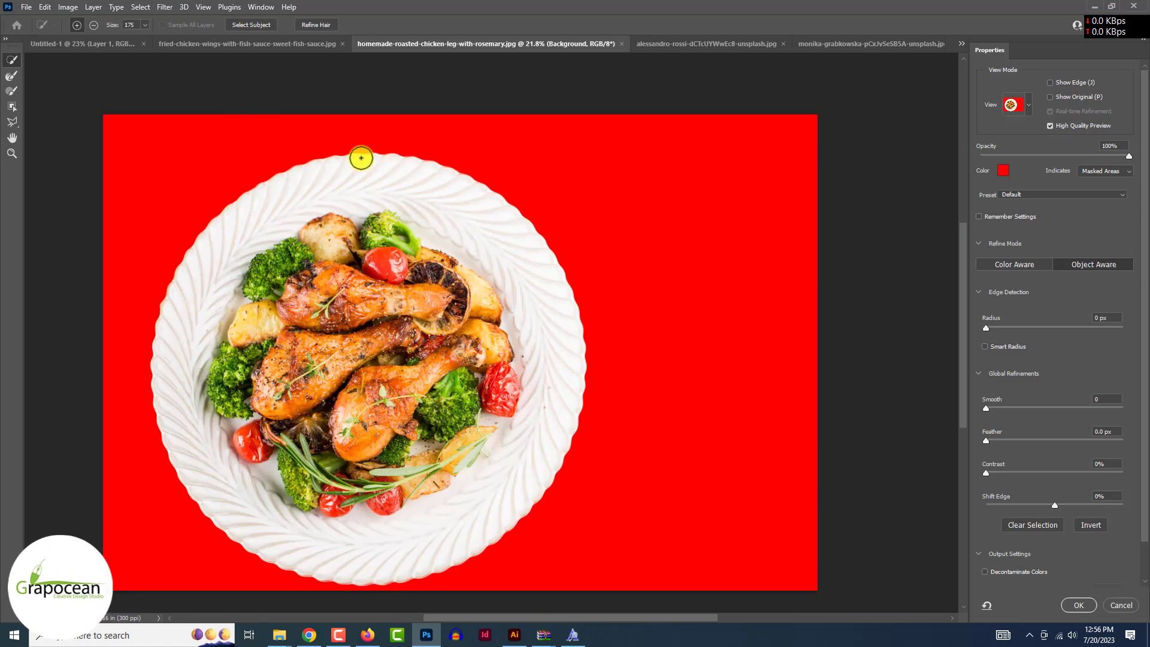
click(1022, 471)
scroll(1068, 551, down, 1)
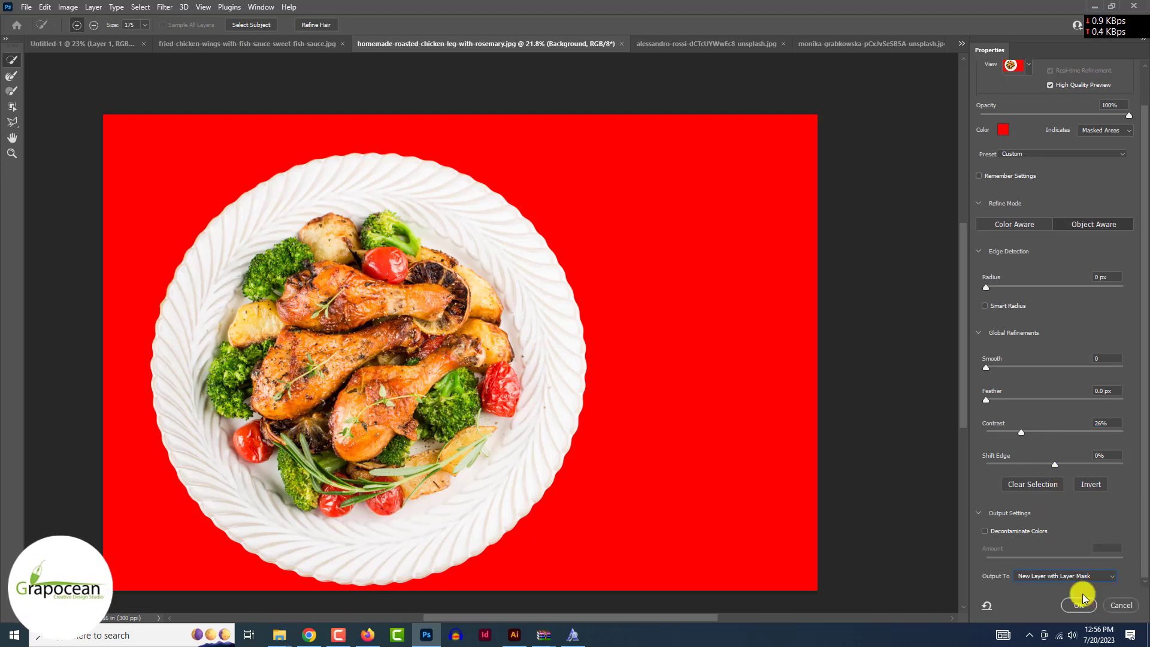
click(1081, 606)
Place the chicken plate scaled down atop panel 04 and shift that recipe's heading and list.
key(ctrl+2)
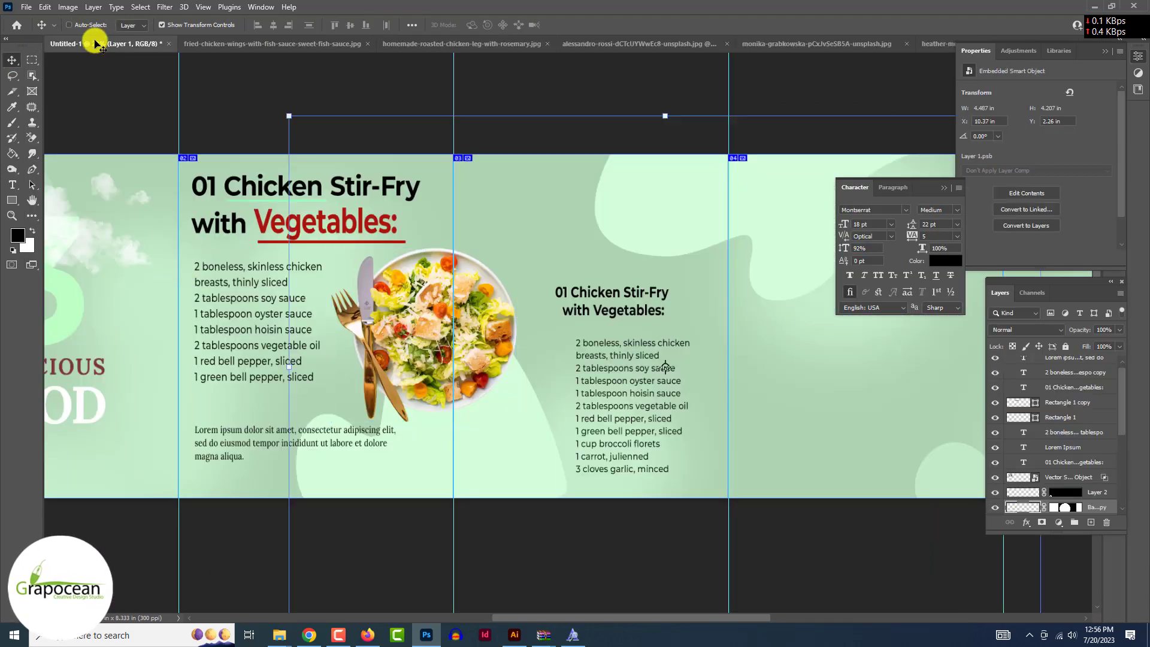
drag(96, 46, 398, 141)
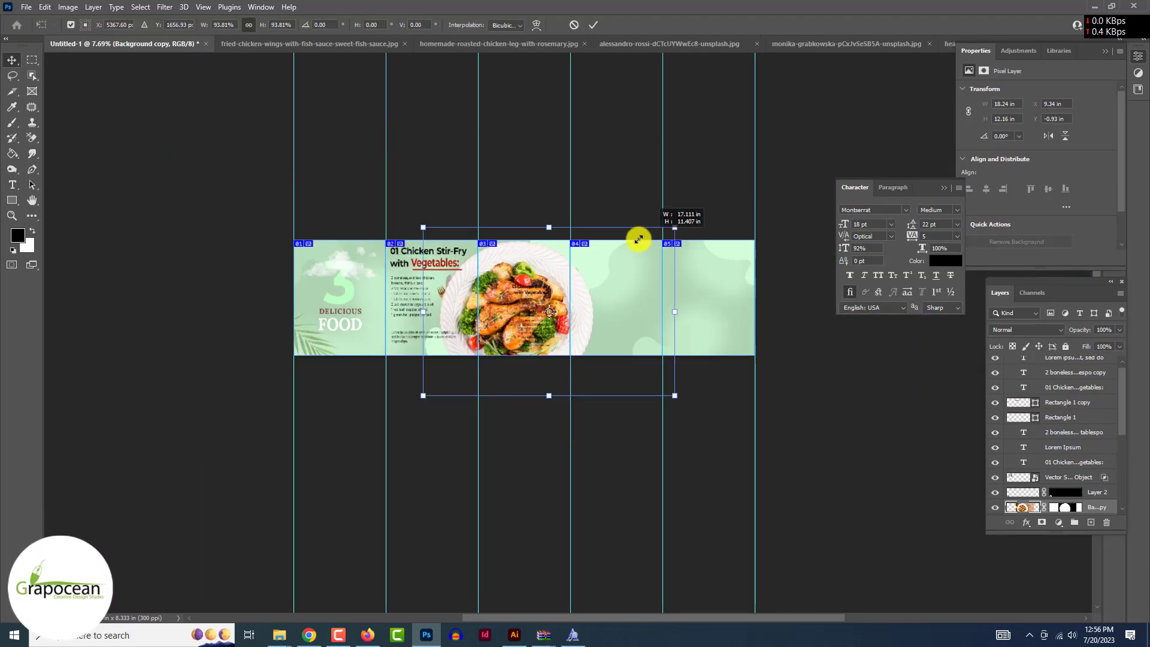
mouse_move(634, 239)
mouse_down()
mouse_move(518, 320)
mouse_move(572, 216)
mouse_up()
drag(689, 163, 635, 196)
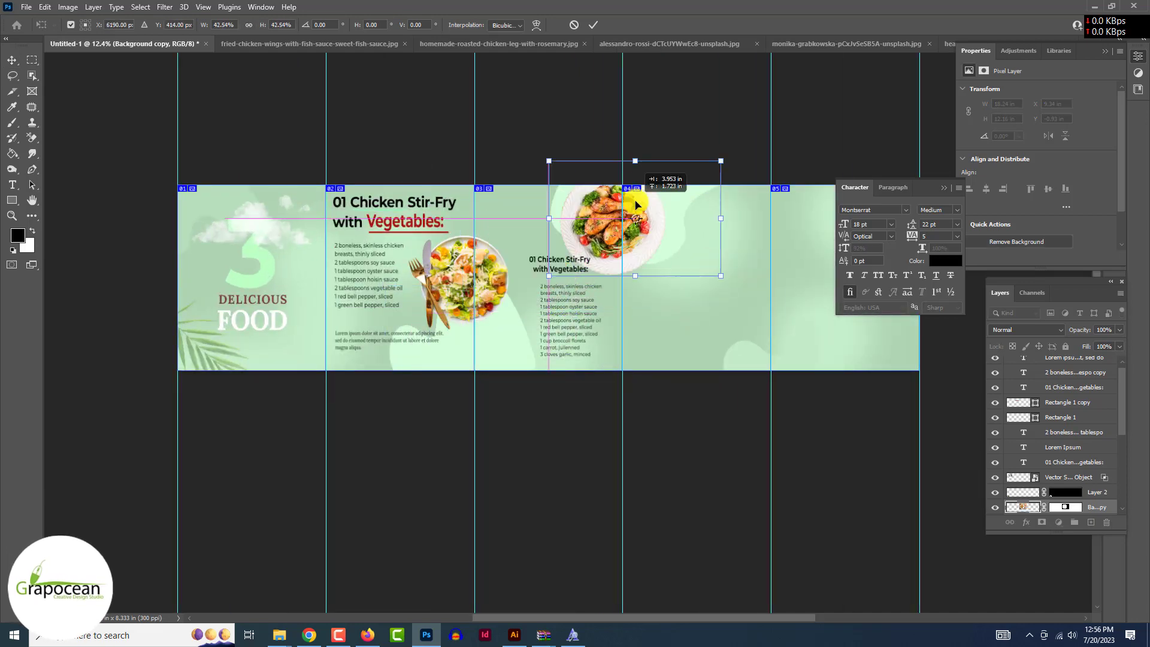
drag(542, 244, 638, 205)
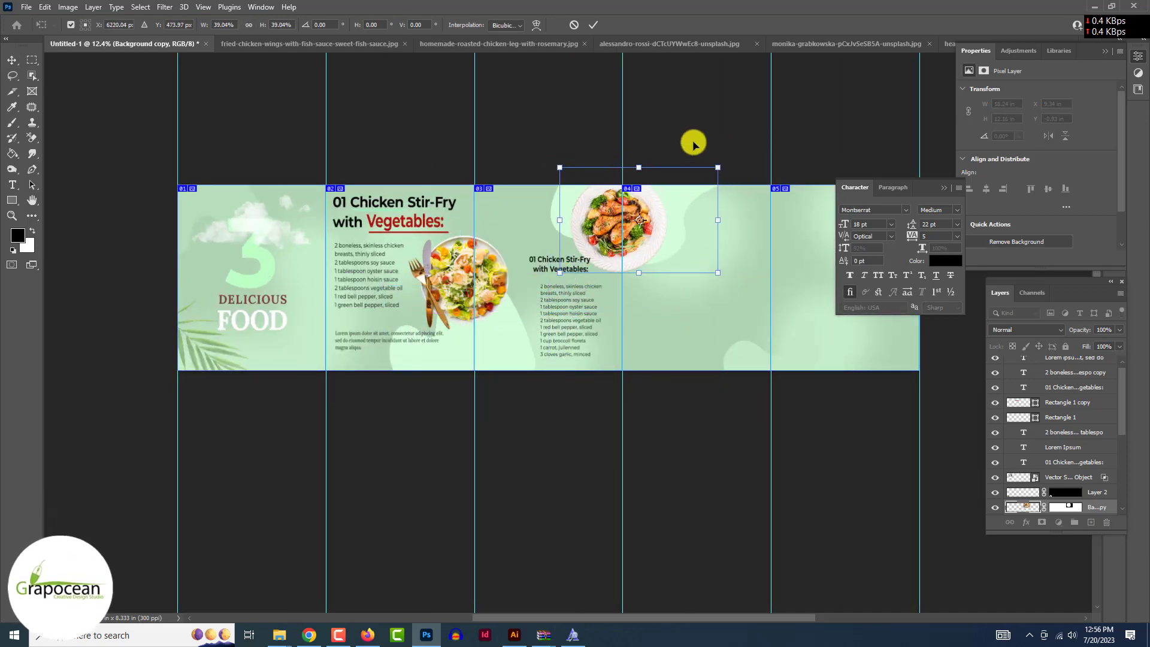
click(593, 25)
scroll(592, 224, up, 3)
drag(603, 247, 606, 270)
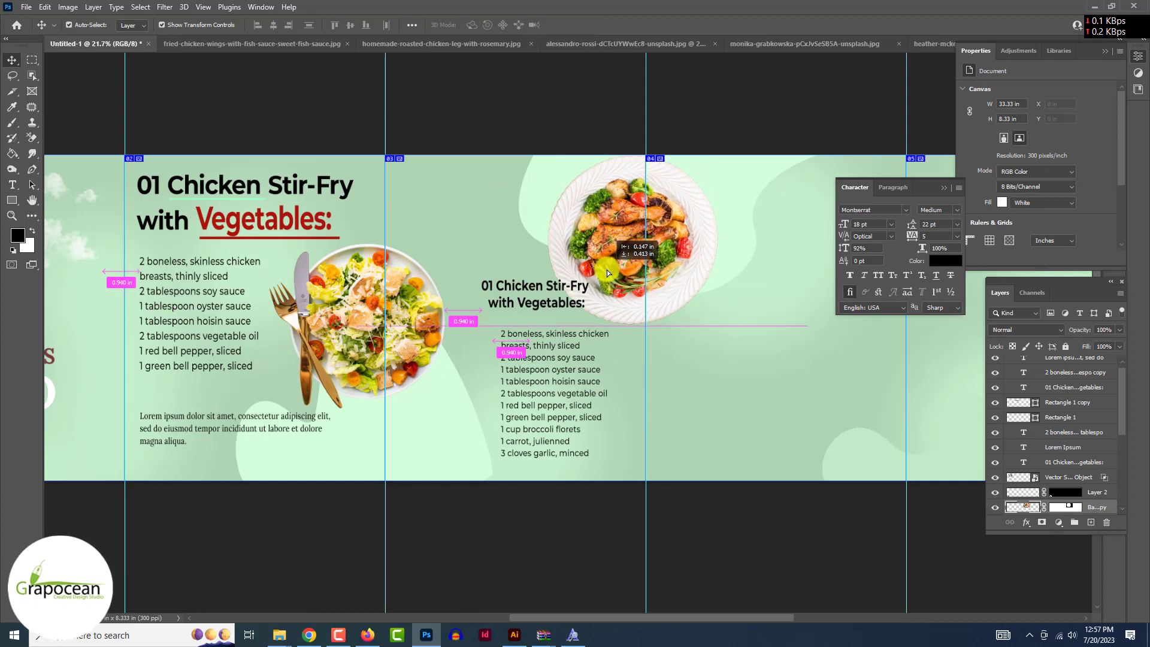
drag(513, 334, 488, 343)
mouse_move(575, 286)
mouse_down()
mouse_move(507, 210)
mouse_move(547, 326)
mouse_up()
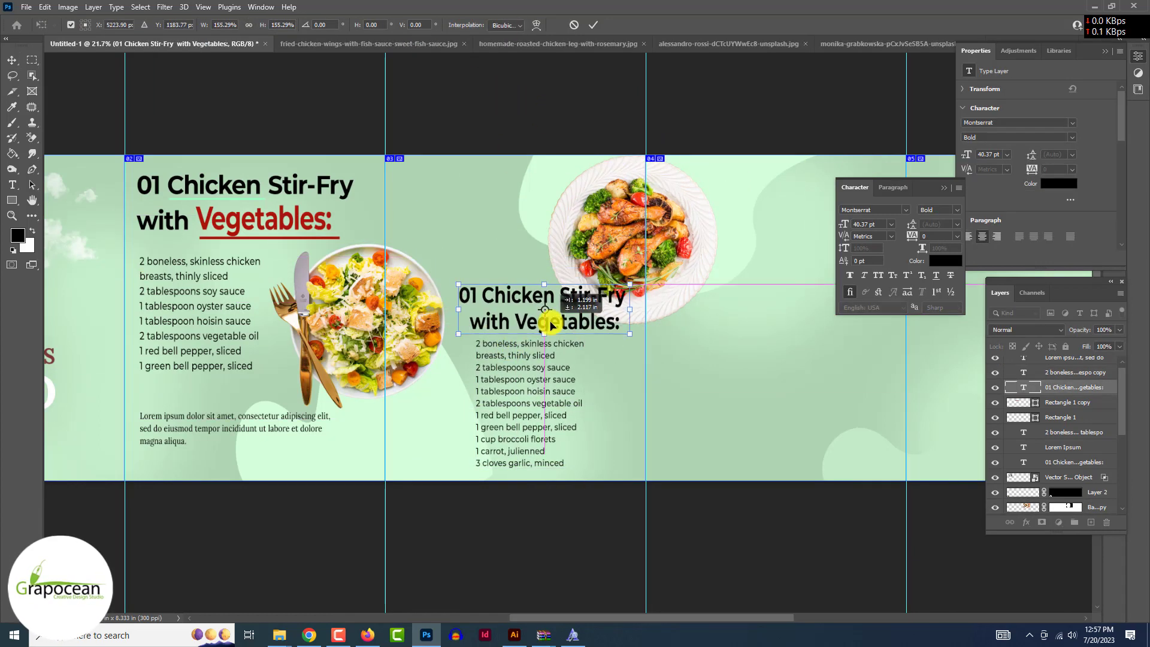
Fine-tune the positions of the second ingredient list, chicken plate and headline.
click(593, 25)
click(503, 412)
drag(503, 412, 479, 419)
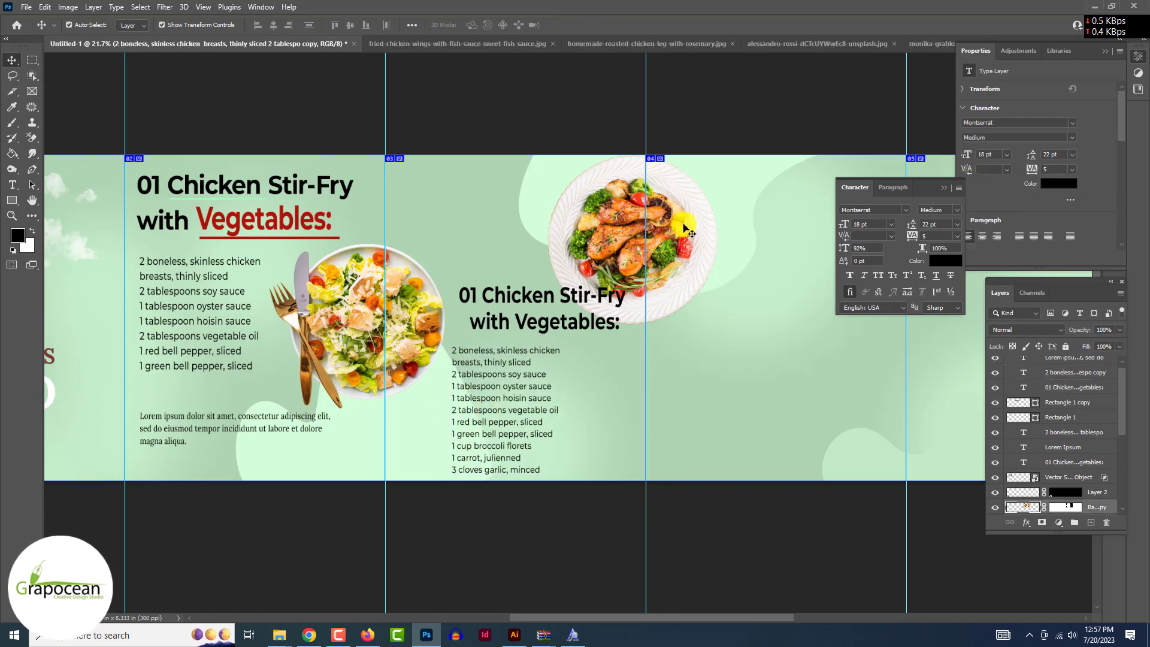
drag(682, 222, 742, 221)
click(734, 533)
mouse_move(540, 304)
mouse_down()
mouse_move(533, 285)
mouse_move(519, 296)
mouse_up()
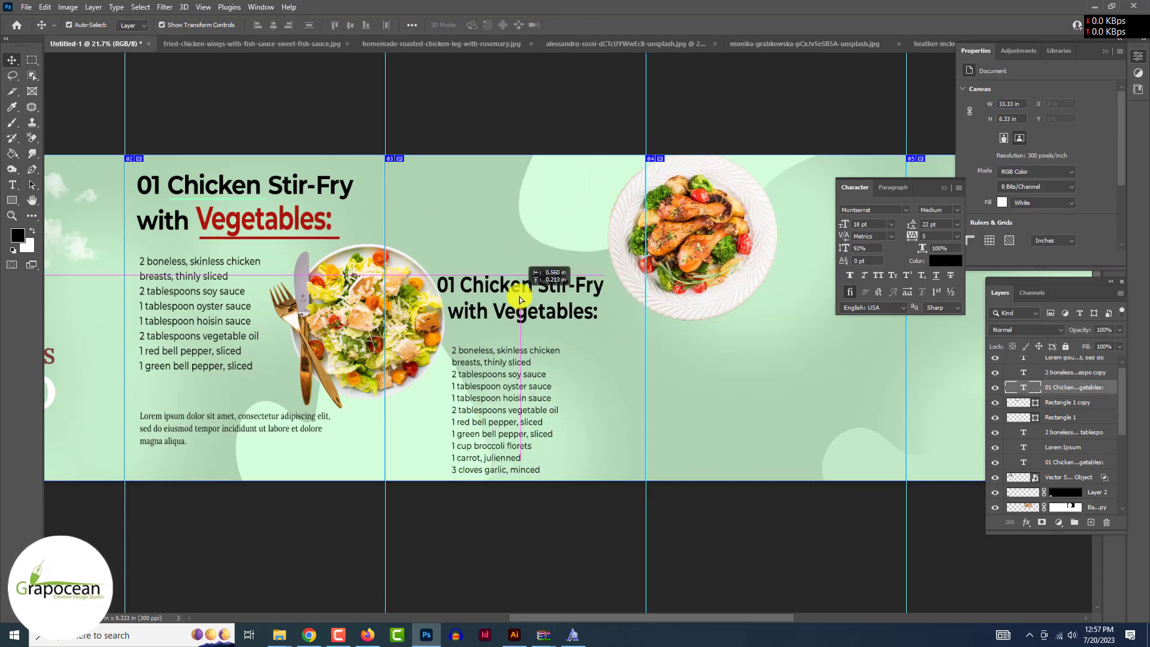
click(609, 584)
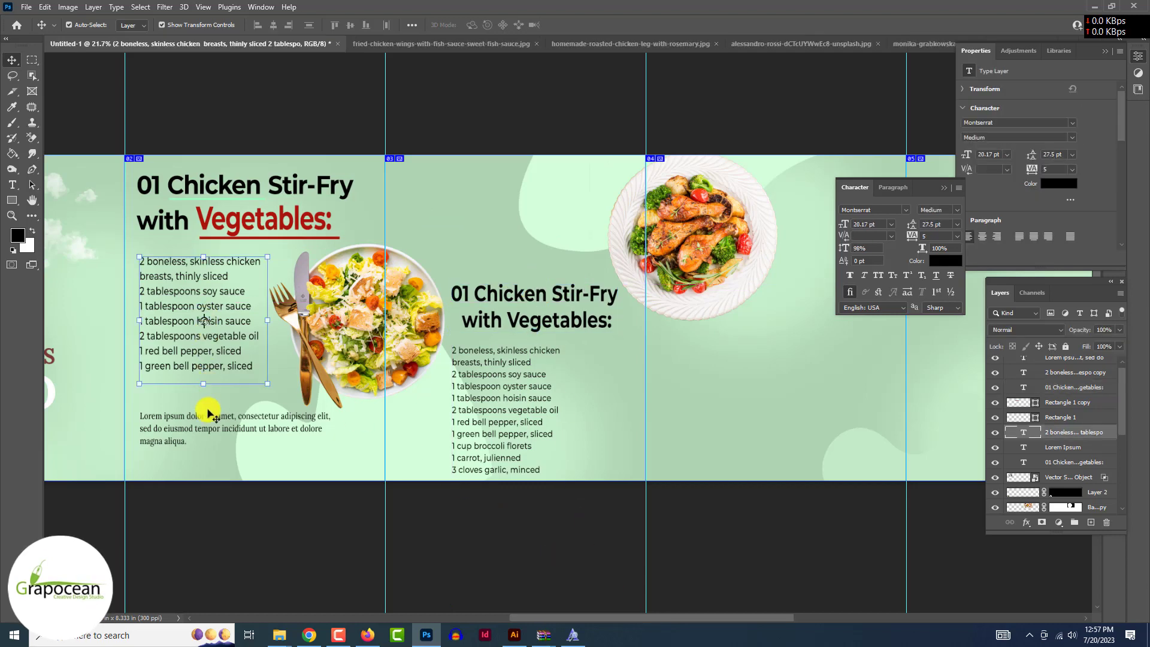
Copy the Lorem ipsum paragraph into panel 03 and arrange the heading and ingredient copies there.
drag(205, 422, 462, 193)
scroll(598, 336, down, 3)
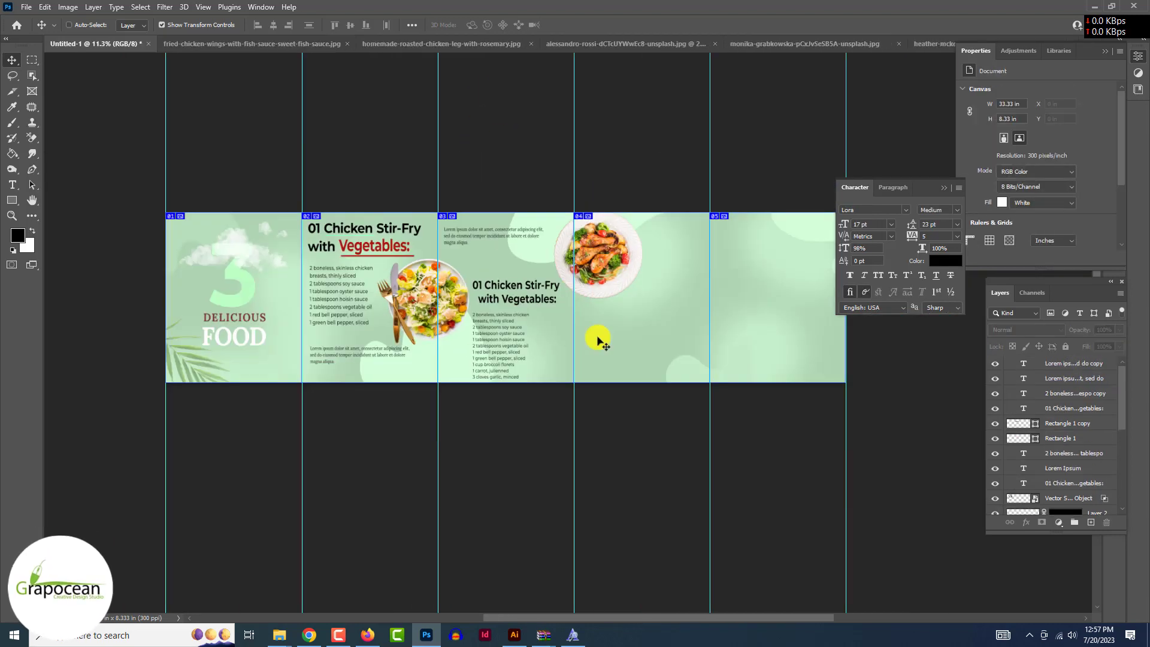
scroll(588, 410, up, 3)
scroll(581, 335, up, 2)
drag(485, 346, 555, 352)
scroll(581, 386, down, 2)
drag(558, 304, 554, 292)
click(673, 488)
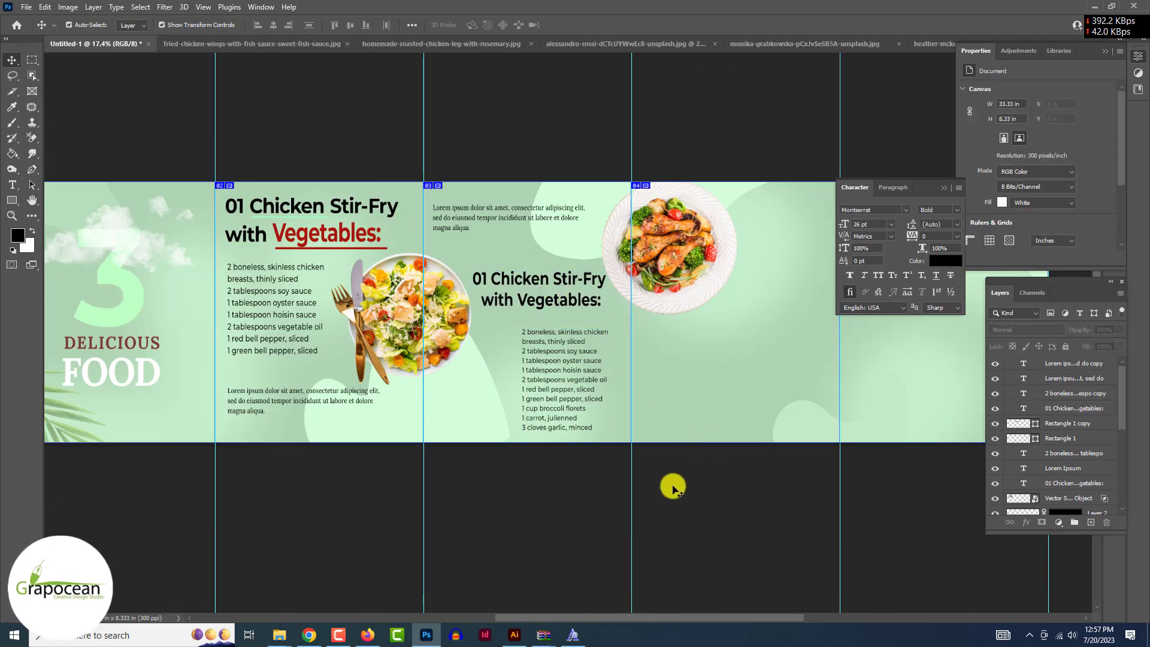
Review the layout, briefly selecting the thin underline beneath the first heading.
scroll(661, 309, down, 2)
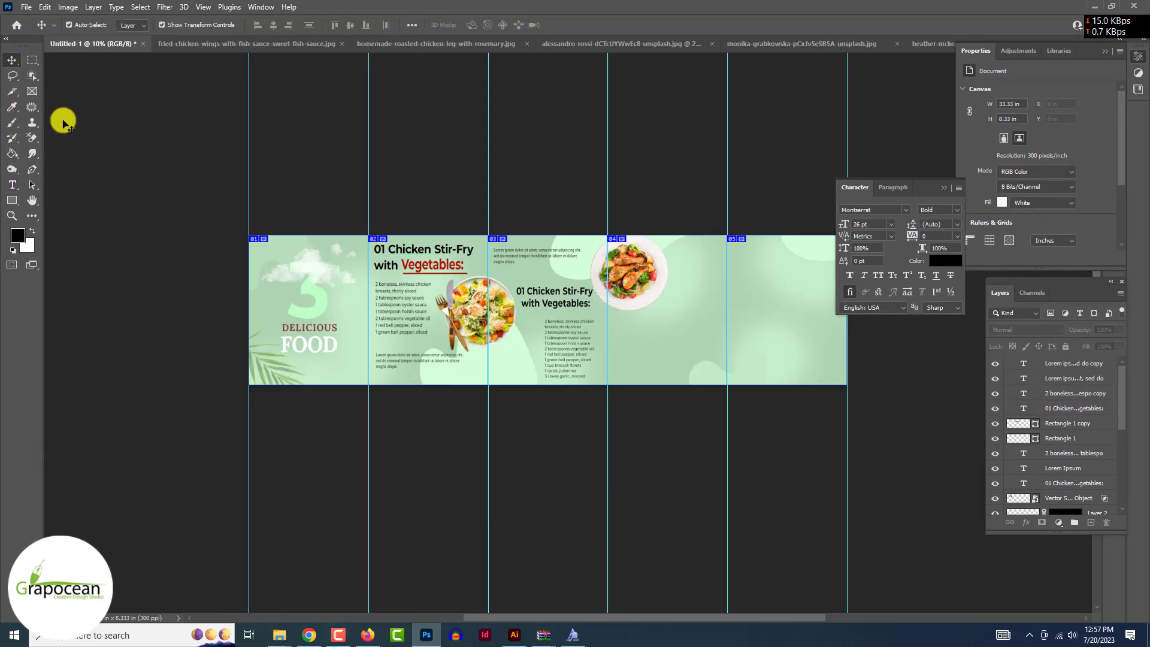
scroll(244, 218, up, 3)
scroll(291, 210, up, 2)
click(290, 211)
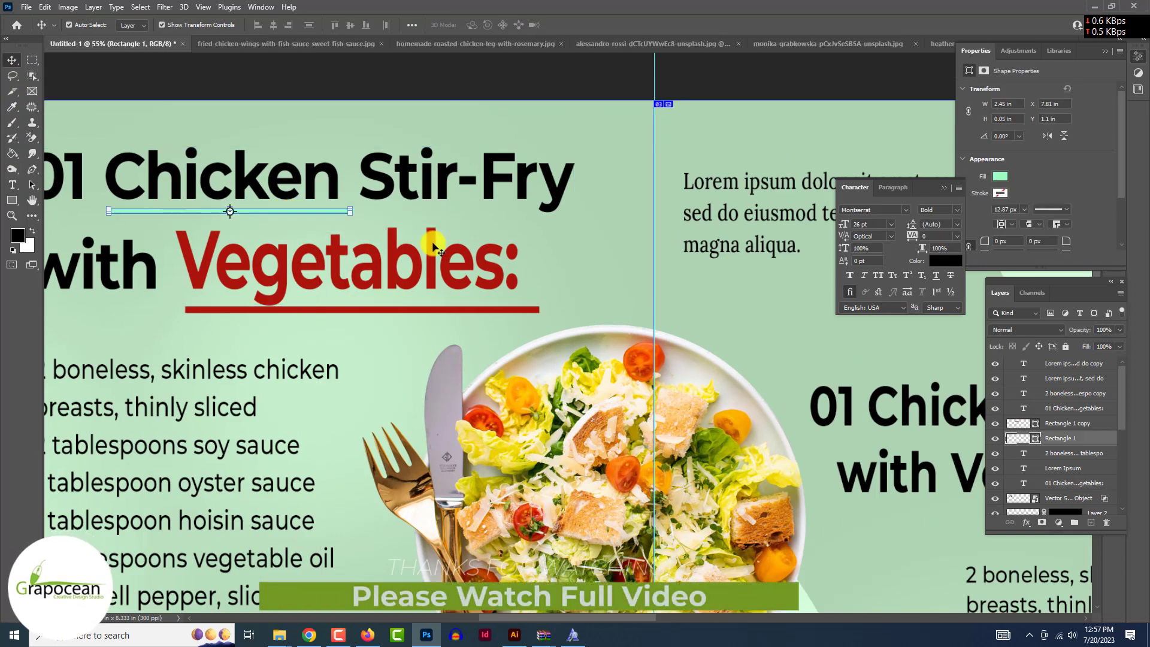
click(450, 288)
scroll(385, 339, down, 3)
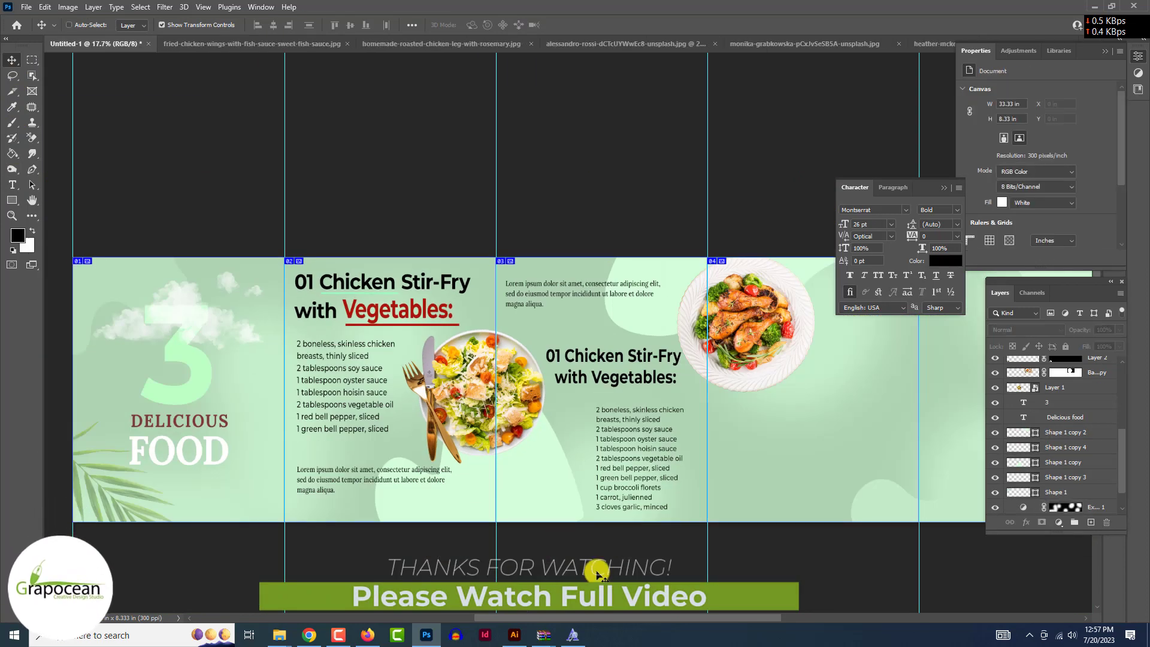
click(1030, 507)
Recolour the word 'Vegetables:' in the first recipe heading to black (000000).
scroll(511, 466, up, 2)
click(12, 185)
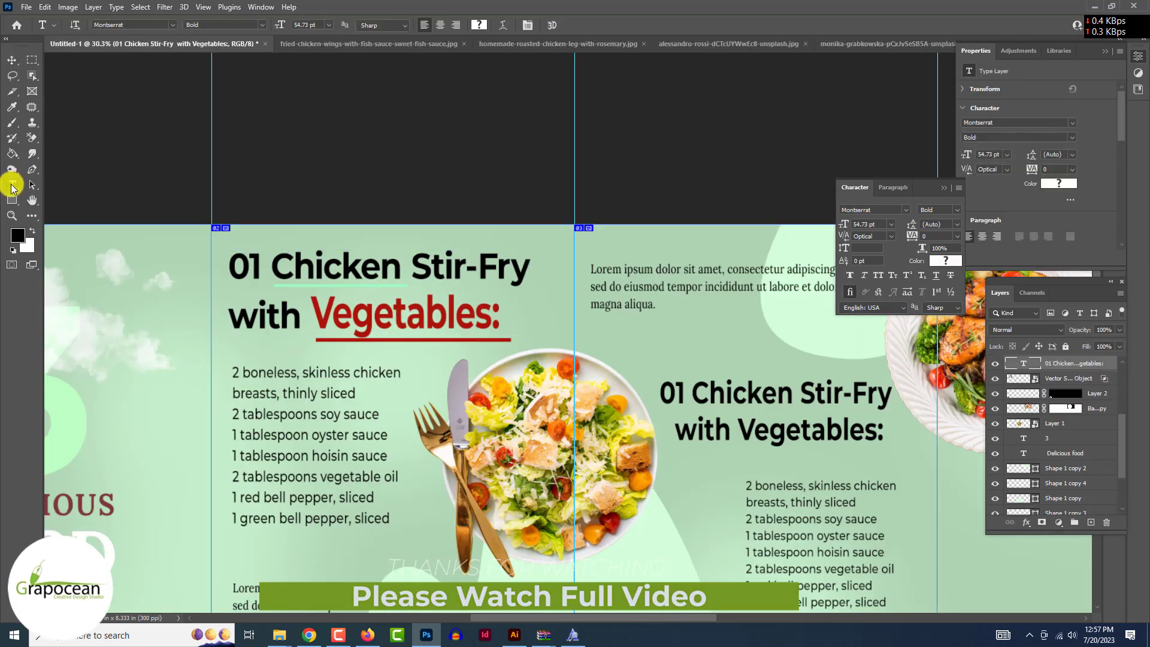
double_click(404, 312)
click(482, 25)
text(000000)
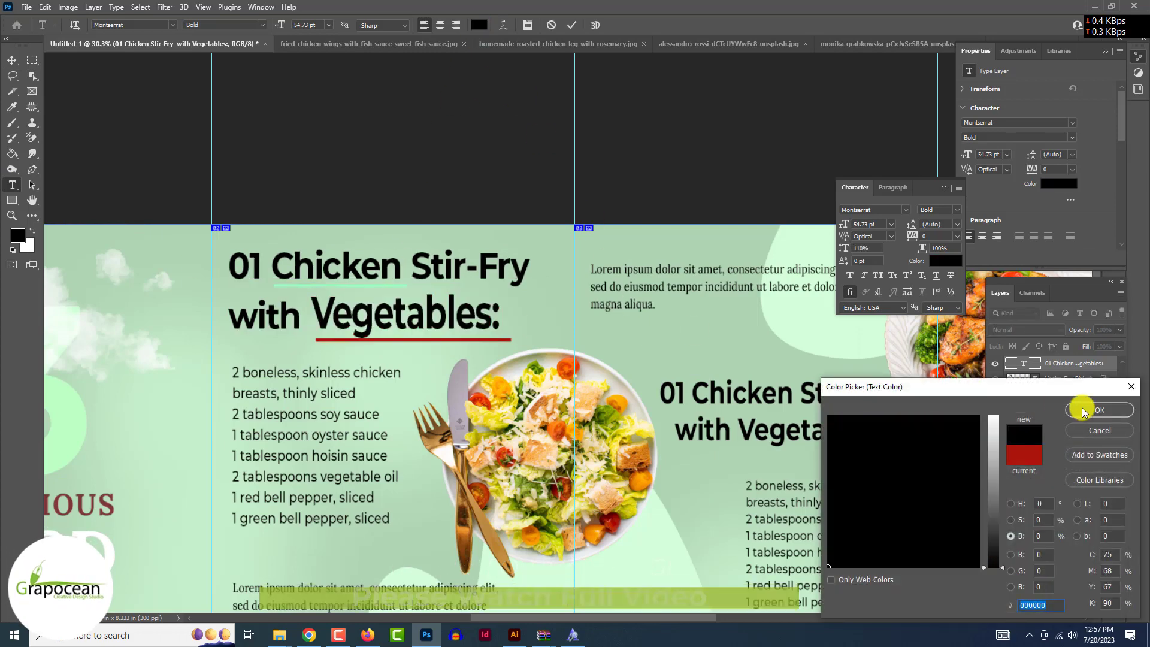
click(1098, 411)
click(12, 60)
Set the fill of the red bar under 'Vegetables:' to none.
scroll(306, 259, up, 2)
scroll(400, 334, up, 2)
ctrl+click(448, 343)
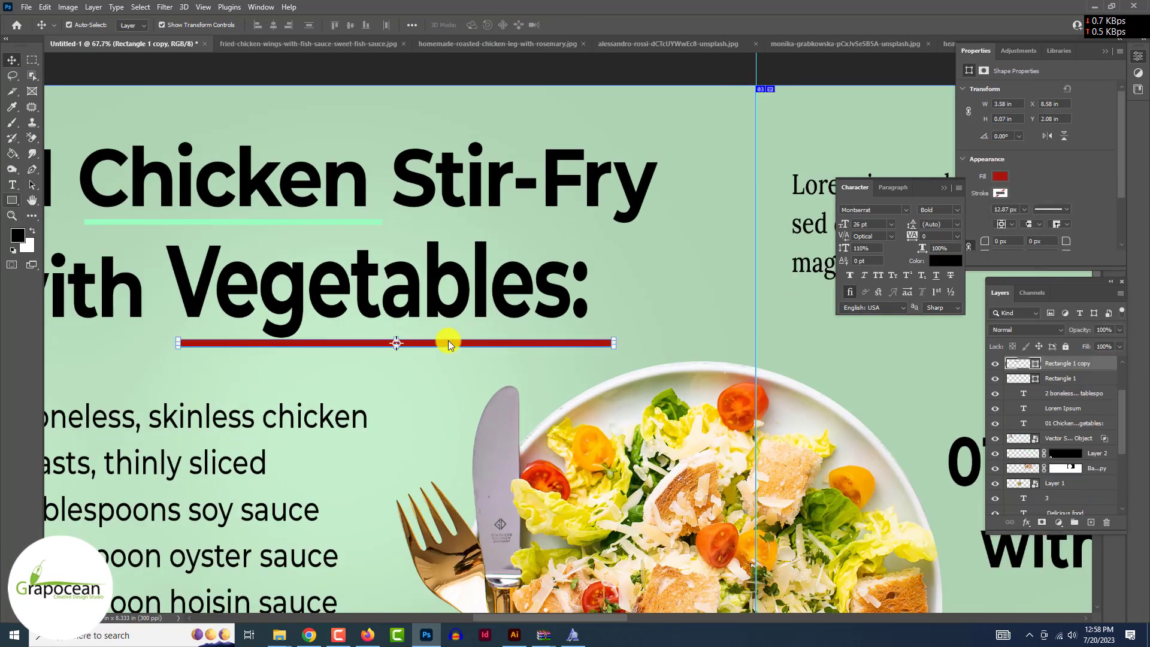
click(998, 176)
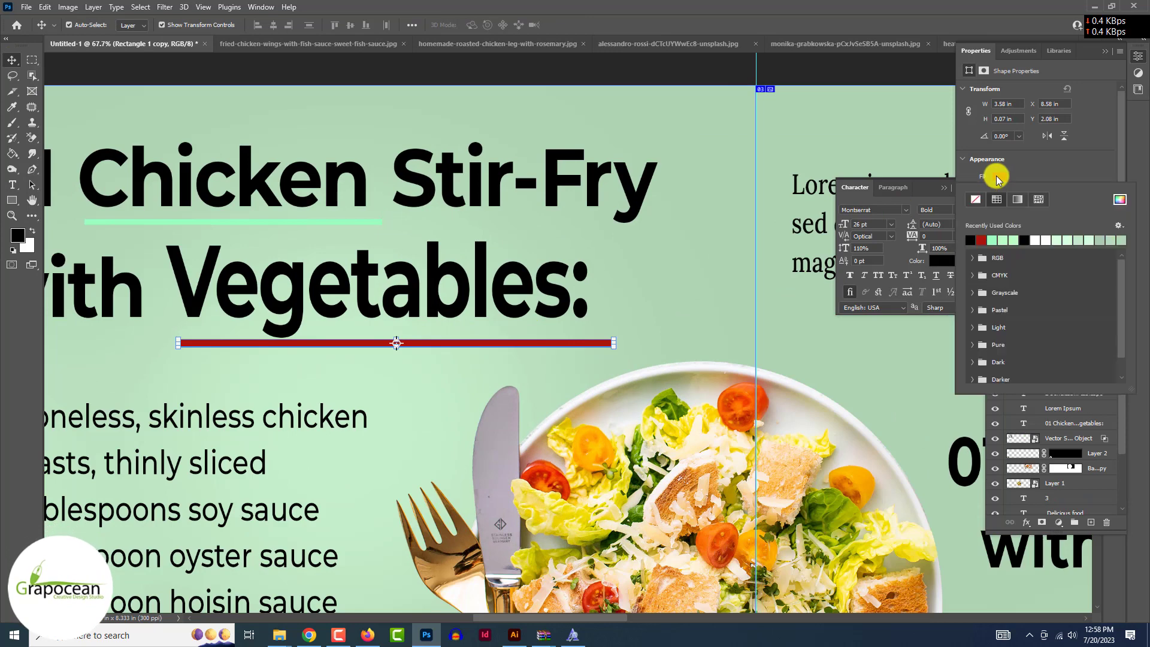
click(141, 87)
Duplicate the first panel's clouds into panel three at about half size.
scroll(562, 503, down, 4)
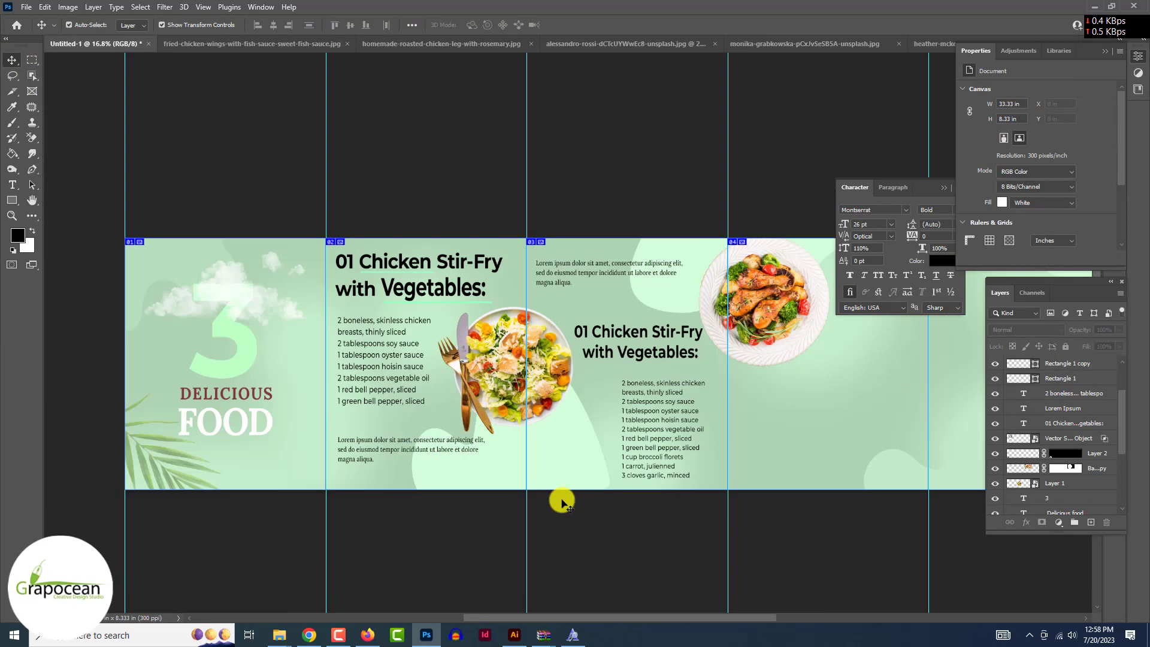
scroll(755, 535, down, 3)
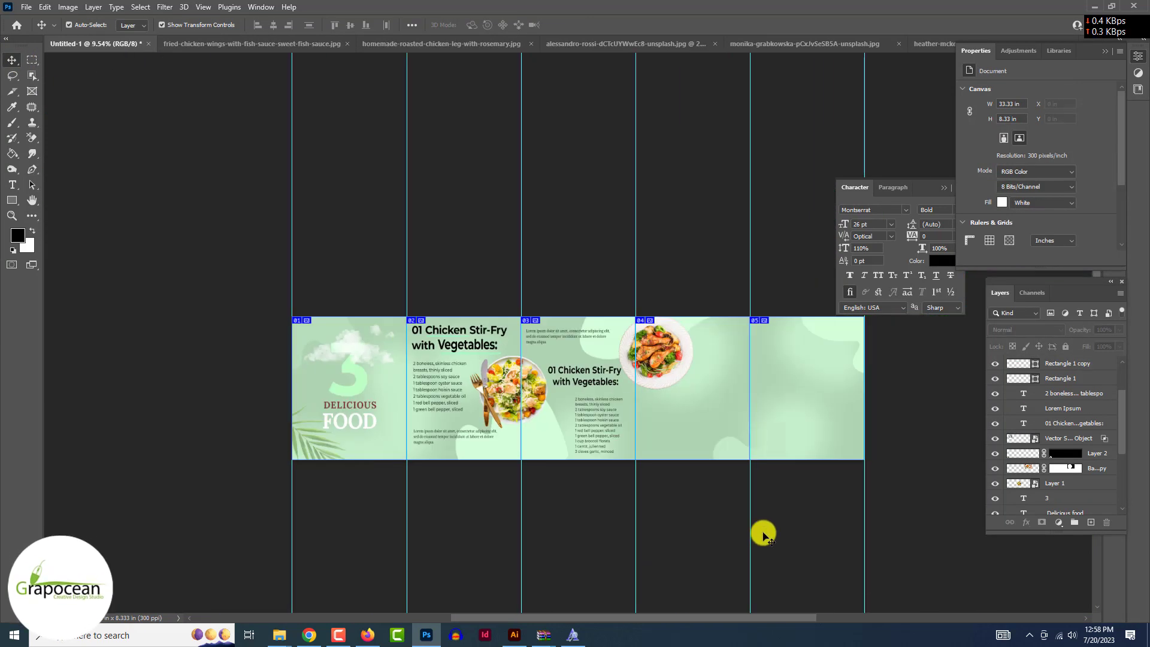
scroll(669, 543, up, 2)
scroll(654, 545, up, 1)
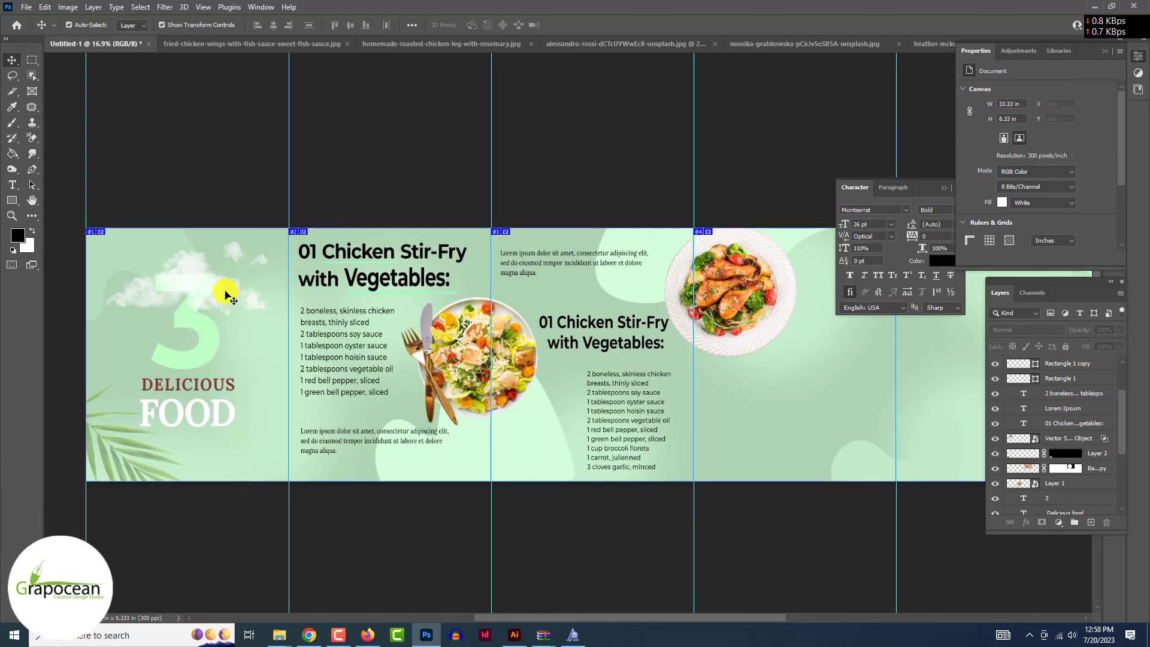
drag(226, 289, 663, 411)
key(ctrl+t)
drag(747, 381, 820, 402)
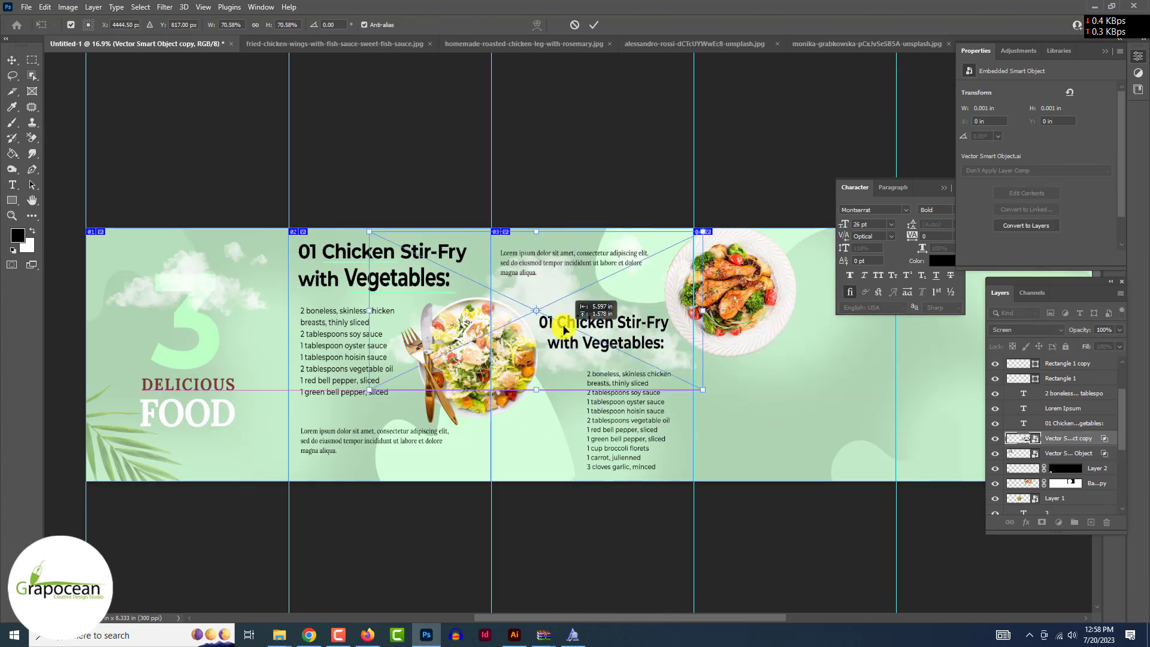
drag(948, 459, 599, 303)
click(593, 24)
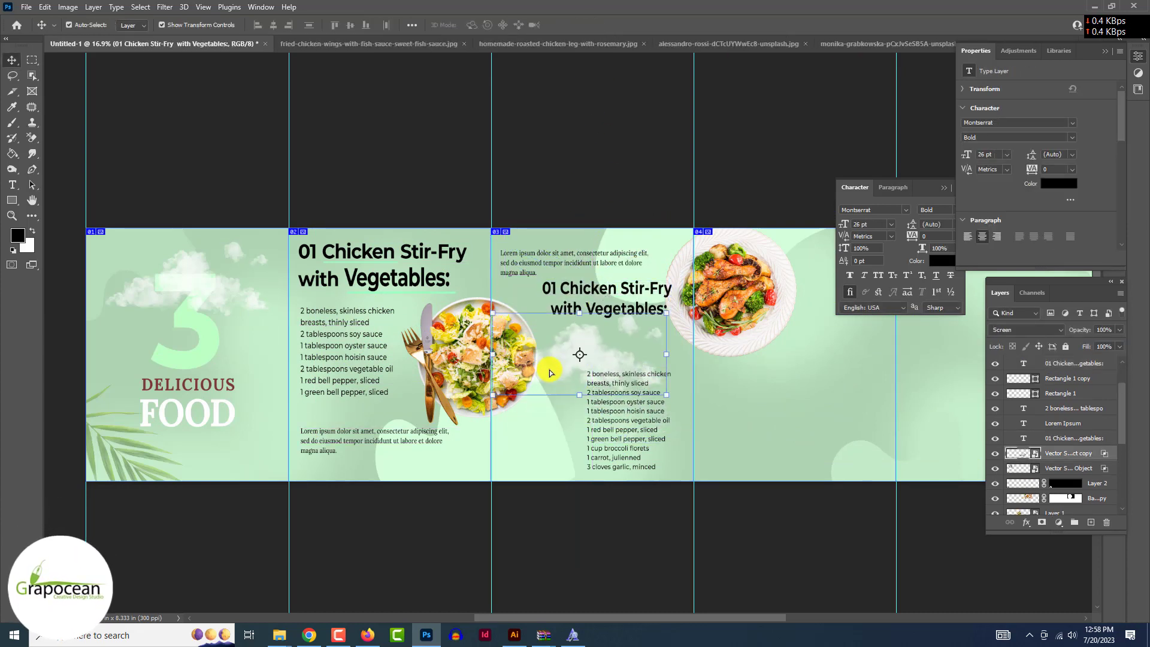
Move the lorem paragraph and ingredient list into panel four and raise panel three's heading.
drag(572, 259, 804, 387)
drag(614, 424, 884, 336)
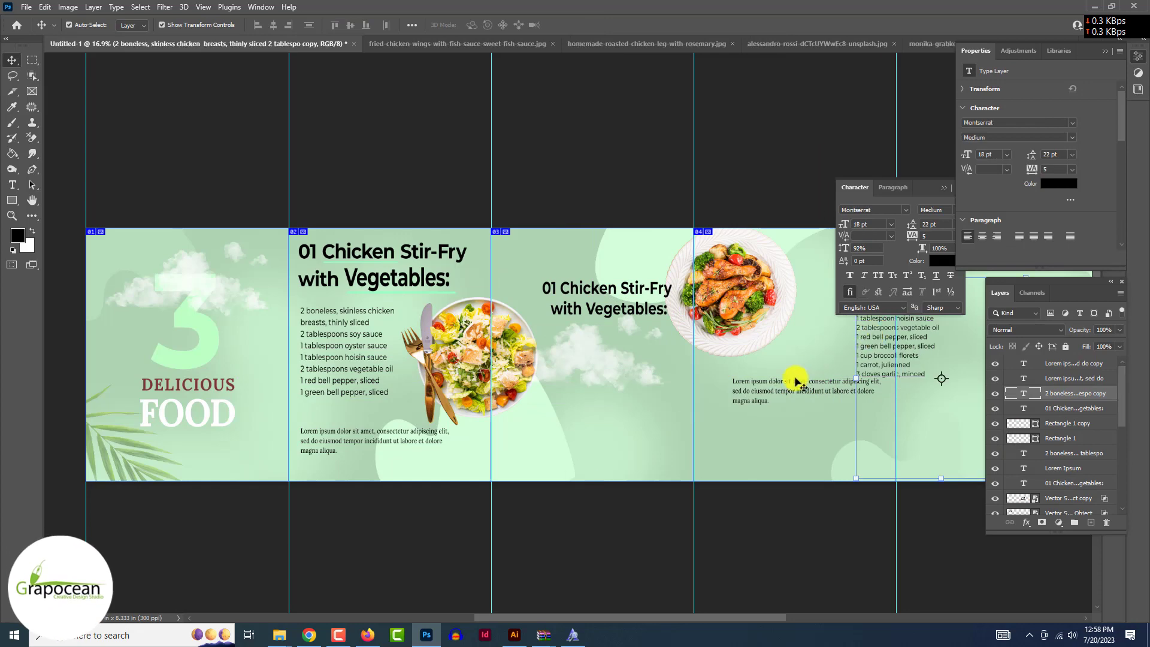
drag(795, 383, 795, 428)
drag(601, 311, 580, 297)
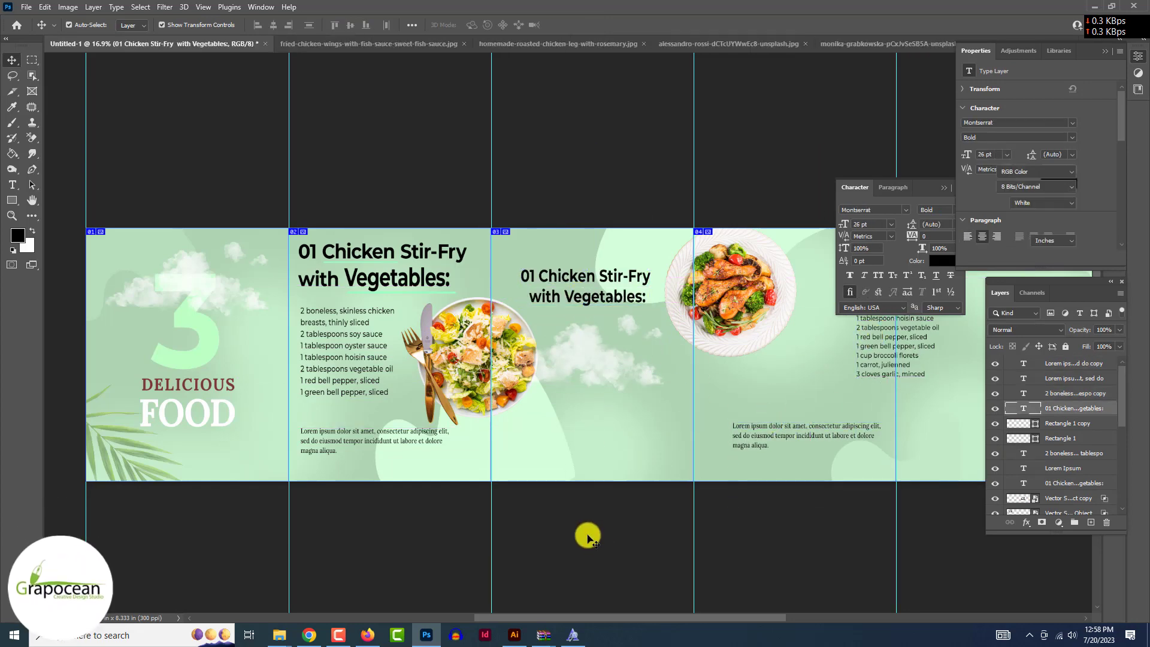
Adjust the ingredient list in panel four and move the lorem paragraph into panel three.
scroll(762, 416, up, 1)
drag(830, 412, 789, 407)
double_click(688, 492)
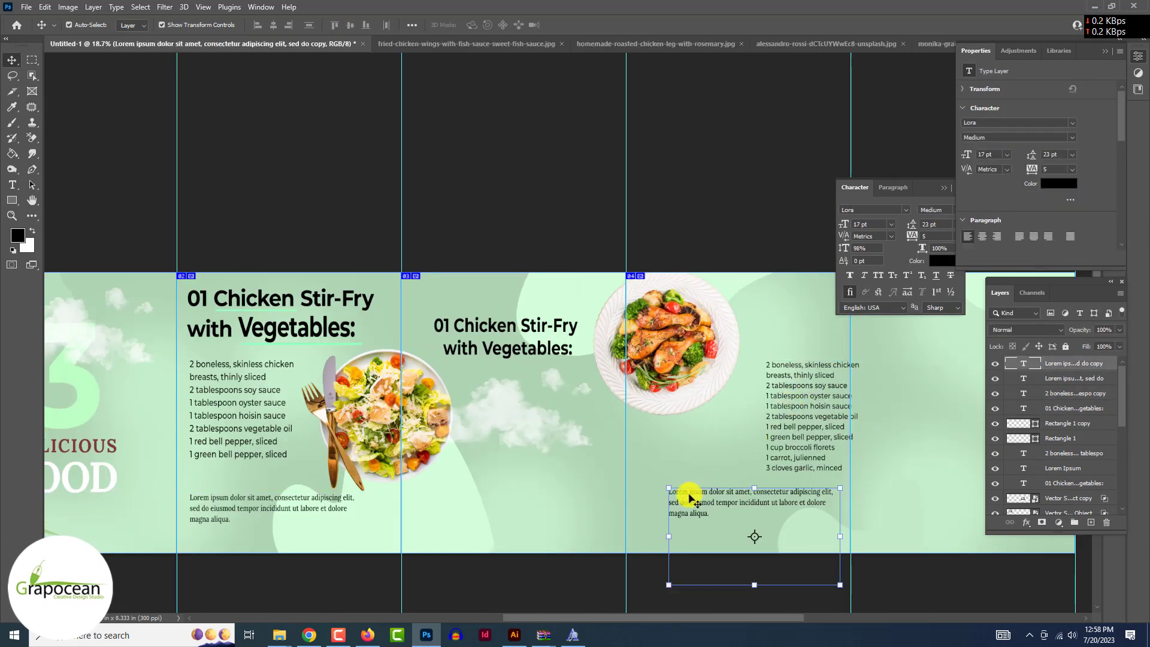
click(11, 60)
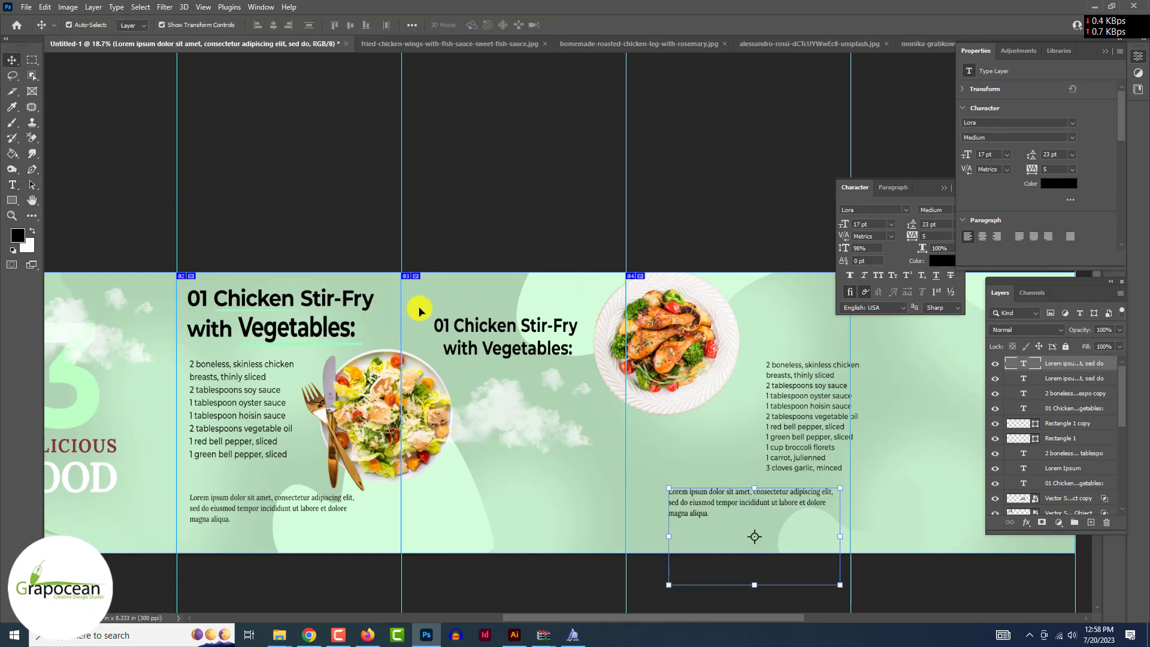
drag(730, 503, 505, 471)
Paste extra lorem text into the paragraph and place it beneath the clouds.
click(10, 185)
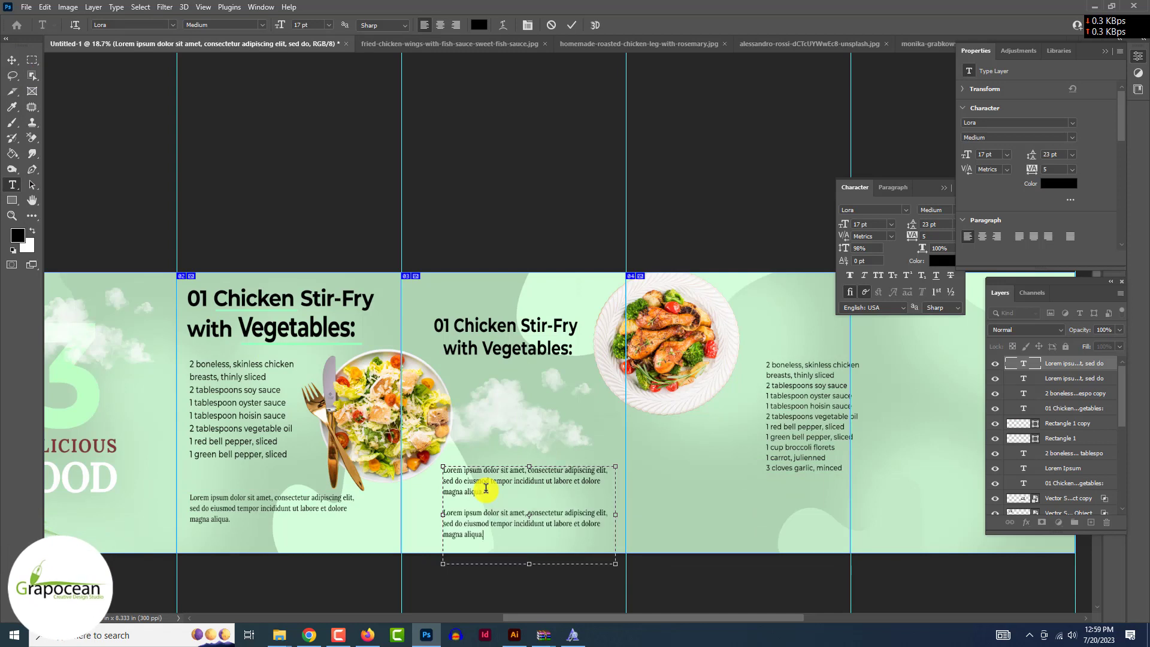
key(ctrl+v)
drag(523, 475, 518, 388)
click(735, 585)
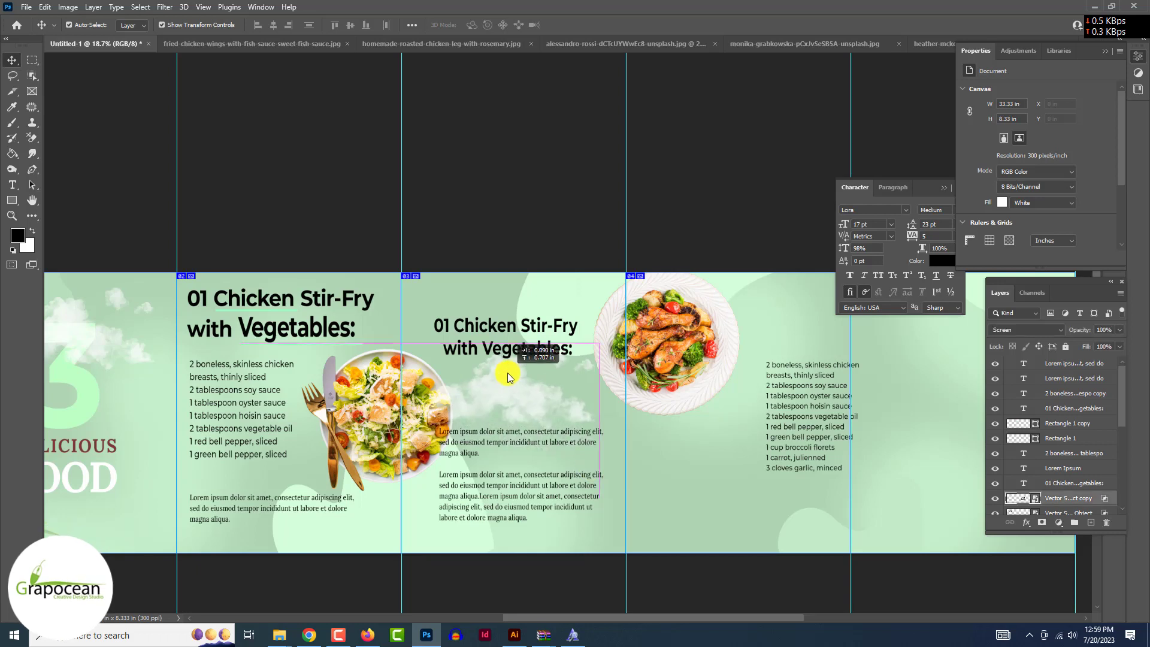
click(720, 577)
Shift the salad plate left and shrink panel three's heading.
click(417, 453)
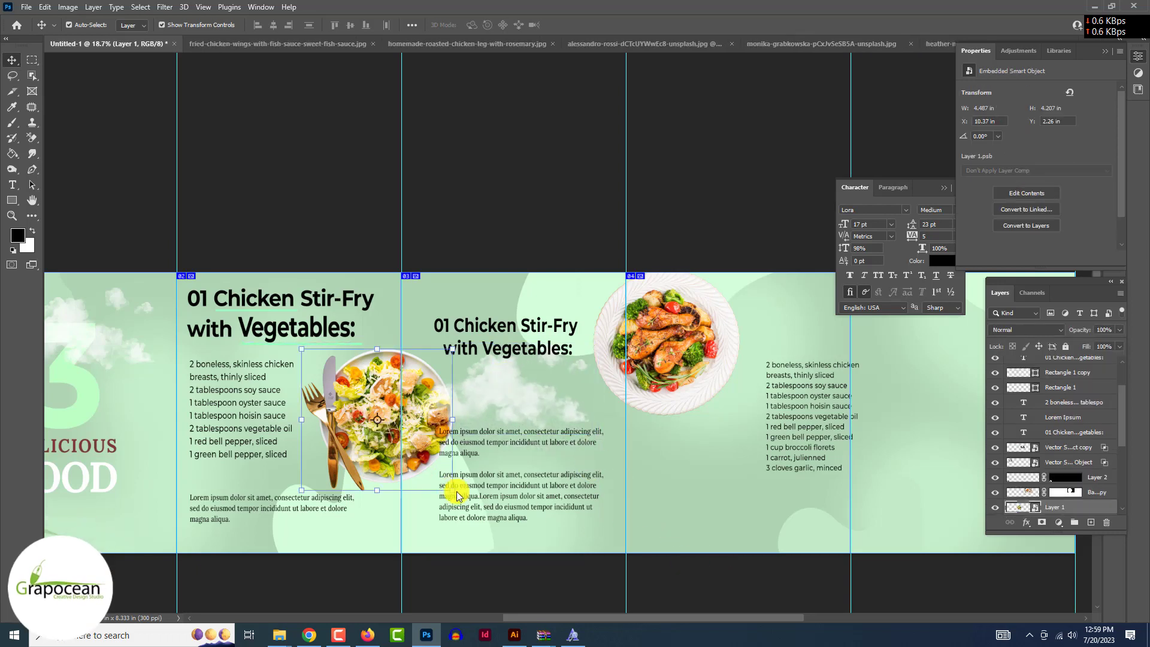
key(ctrl+t)
drag(386, 437, 358, 437)
click(591, 25)
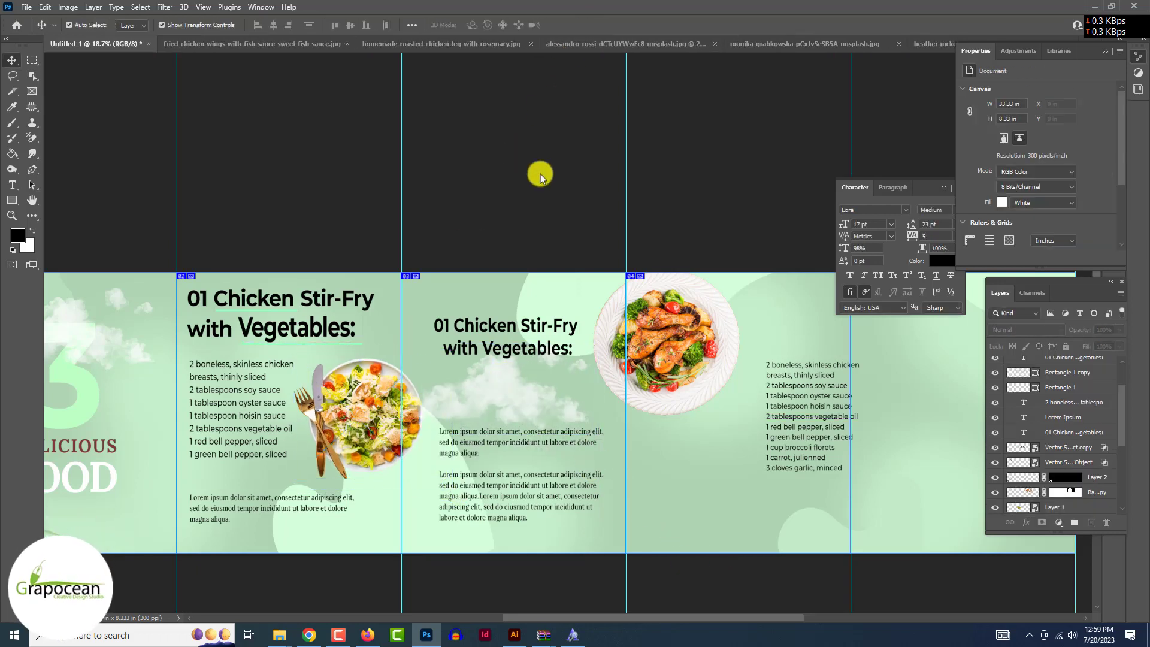
click(505, 319)
drag(579, 357, 543, 336)
Copy panel three's clouds to the bottom of panel four, flipped upside down.
key(Return)
click(530, 383)
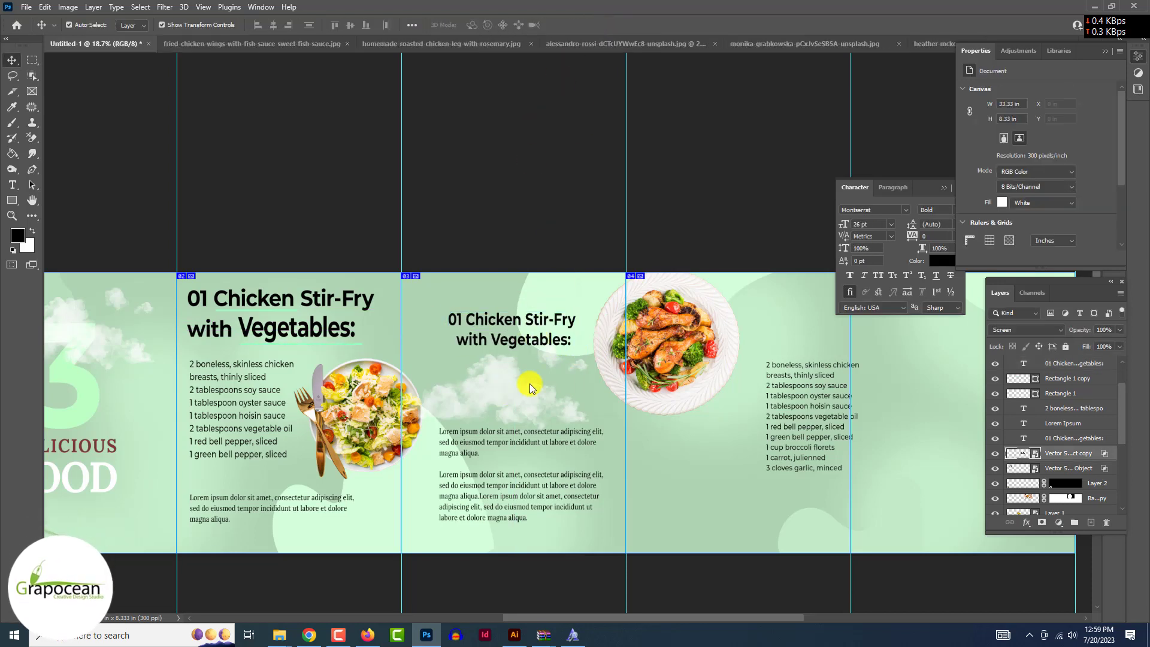
mouse_move(575, 372)
mouse_down()
mouse_move(449, 378)
mouse_move(764, 509)
mouse_move(770, 431)
mouse_move(789, 515)
mouse_up()
scroll(706, 333, down, 3)
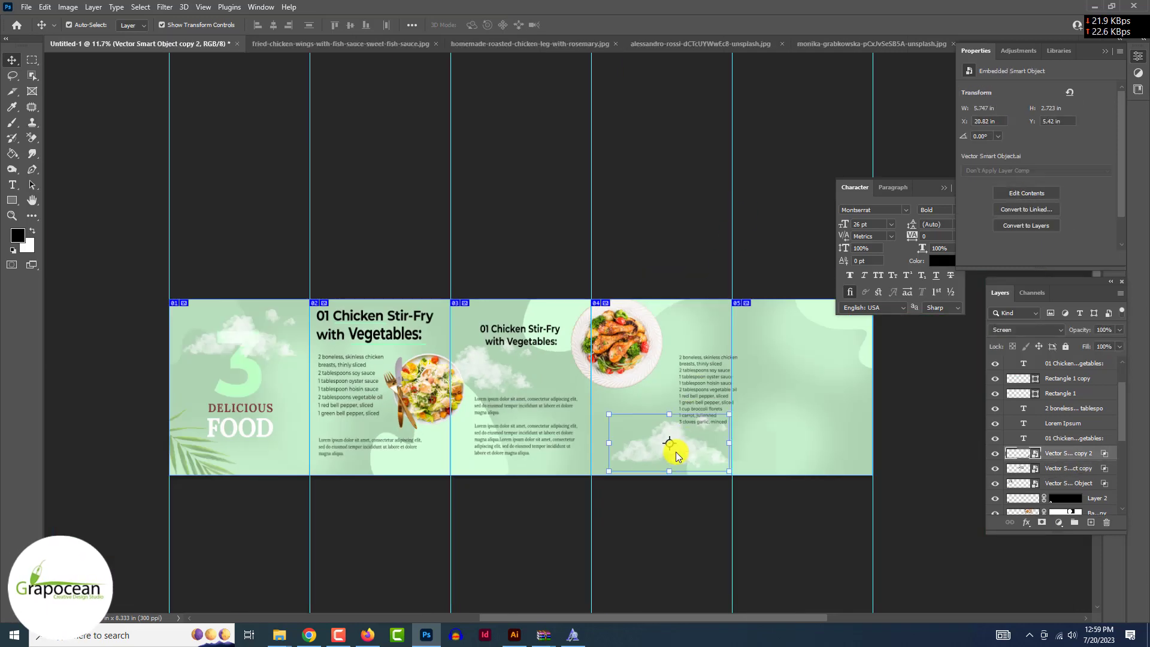
drag(692, 412, 665, 442)
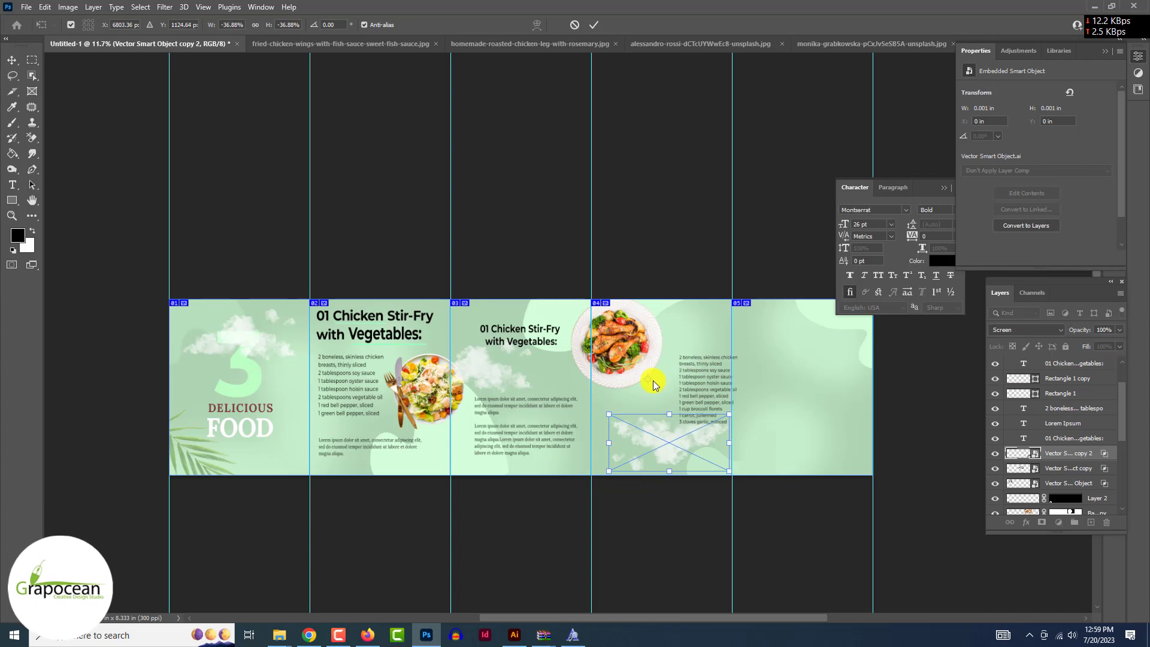
click(595, 27)
Reposition another cloud and duplicate the ingredient list.
scroll(634, 473, up, 2)
mouse_move(559, 473)
mouse_down()
mouse_move(423, 321)
mouse_move(436, 340)
mouse_up()
scroll(436, 295, down, 1)
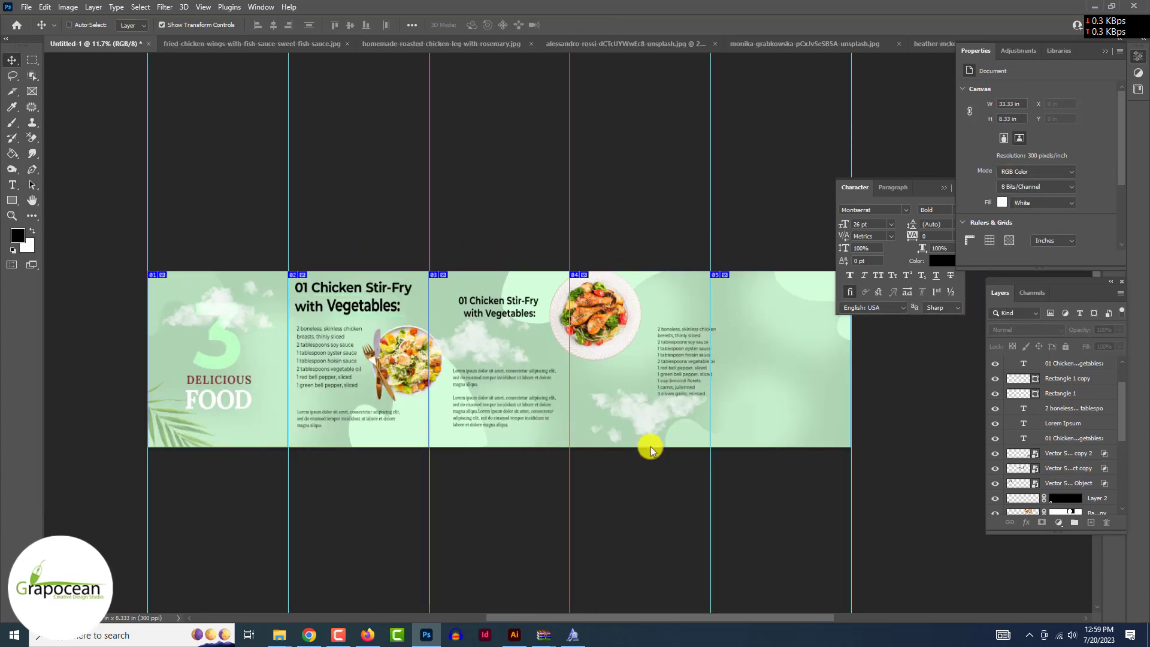
drag(676, 378, 666, 347)
Copy the '01 Chicken Stir-Fry' heading low into panel four and into panel five, plus the ingredient list into panel five.
drag(529, 335, 537, 340)
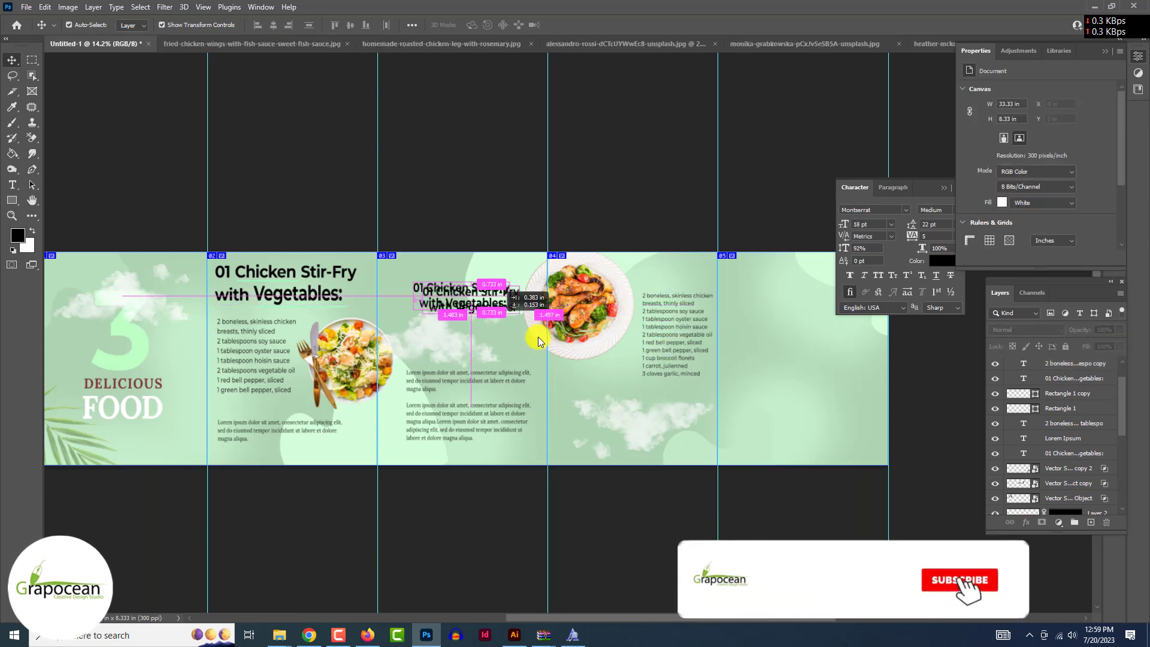
drag(619, 400, 647, 395)
click(294, 295)
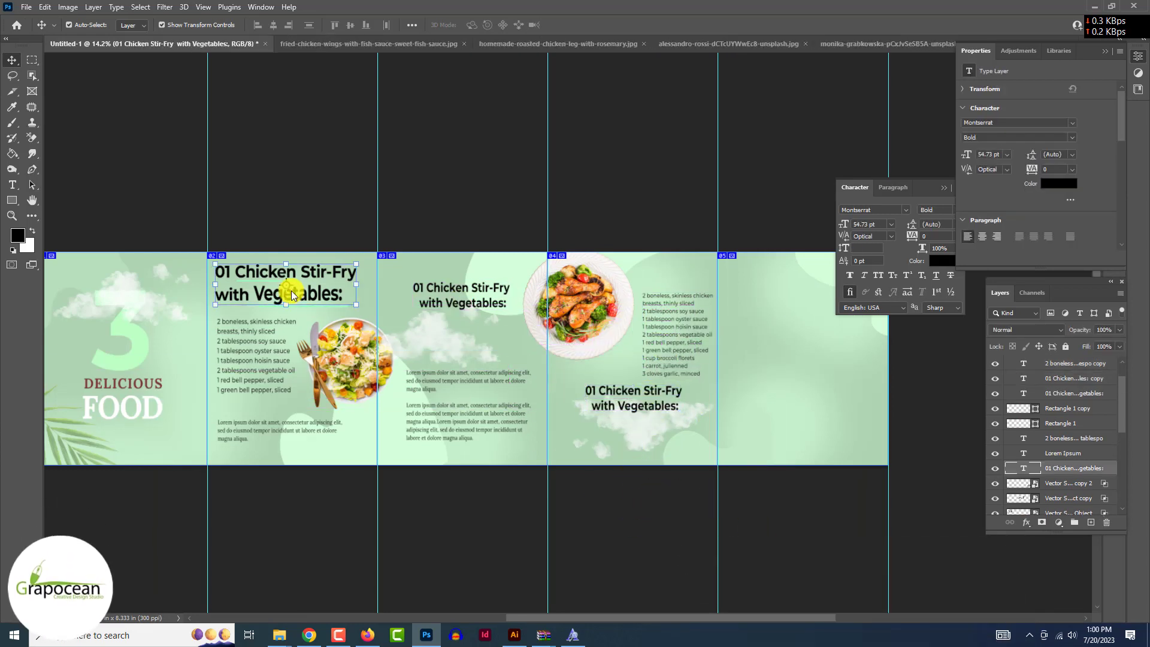
mouse_move(289, 301)
mouse_down()
mouse_move(803, 446)
mouse_move(833, 438)
mouse_up()
click(769, 517)
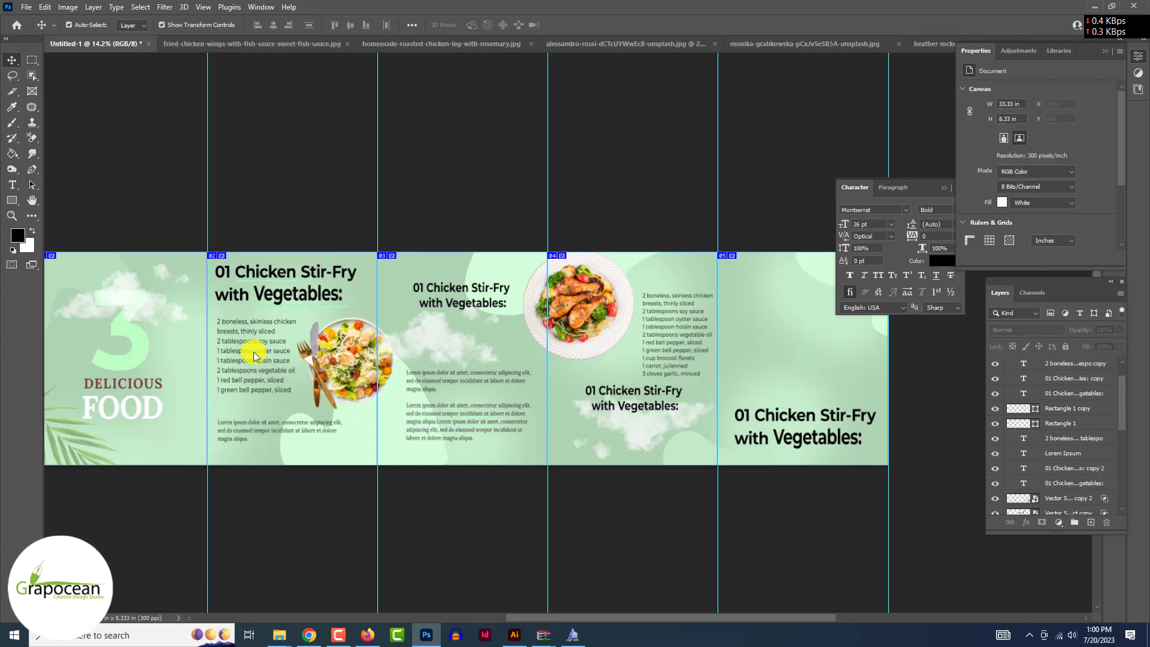
drag(254, 356, 826, 356)
key(ctrl+minus)
key(ctrl+plus)
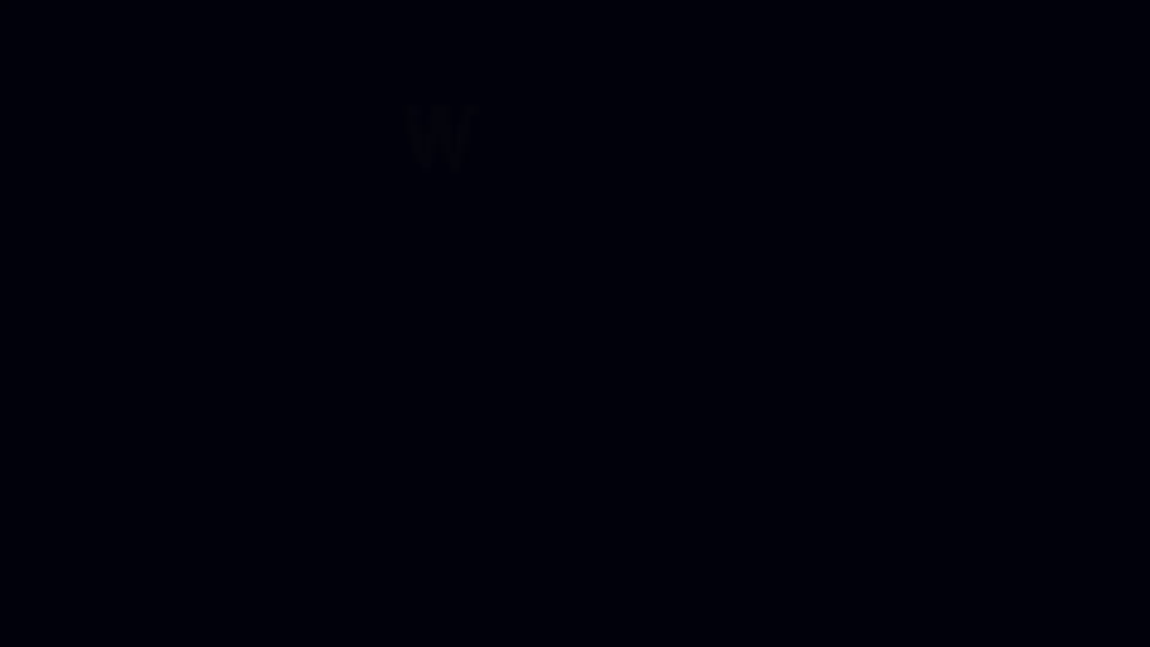